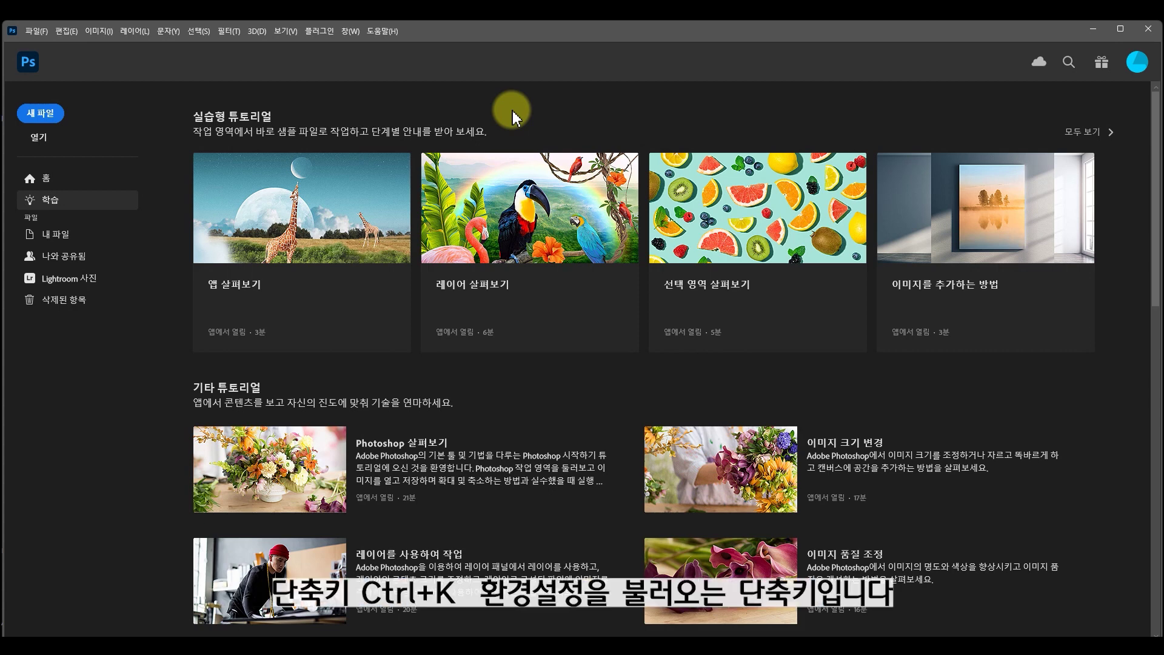
- Try the white and light gray interface color themes in the preferences and return to the dark gray theme
{"action": "key", "text": "ctrl+k"}
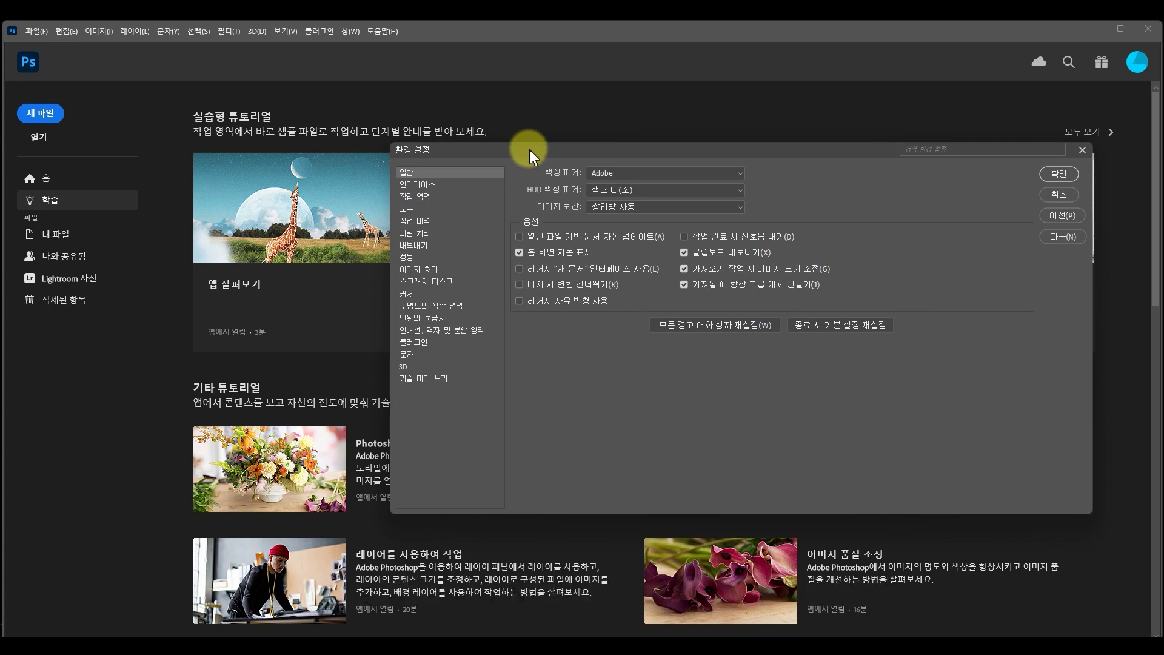
{"action": "left_click", "coordinate": [424, 192]}
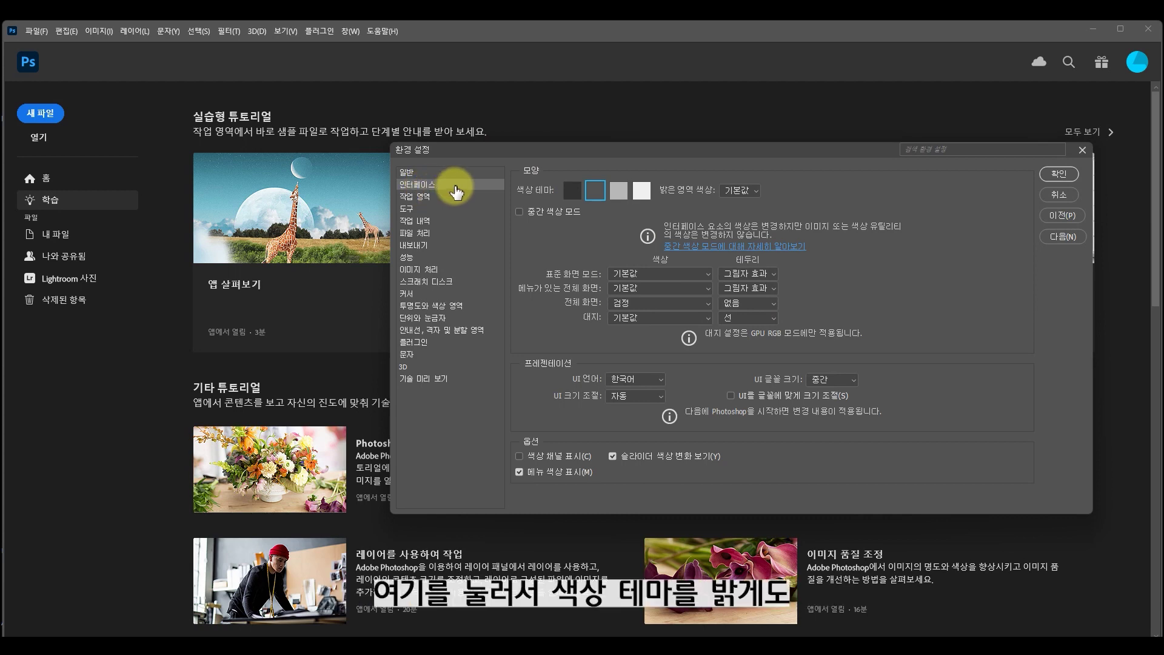
{"action": "left_click", "coordinate": [637, 190]}
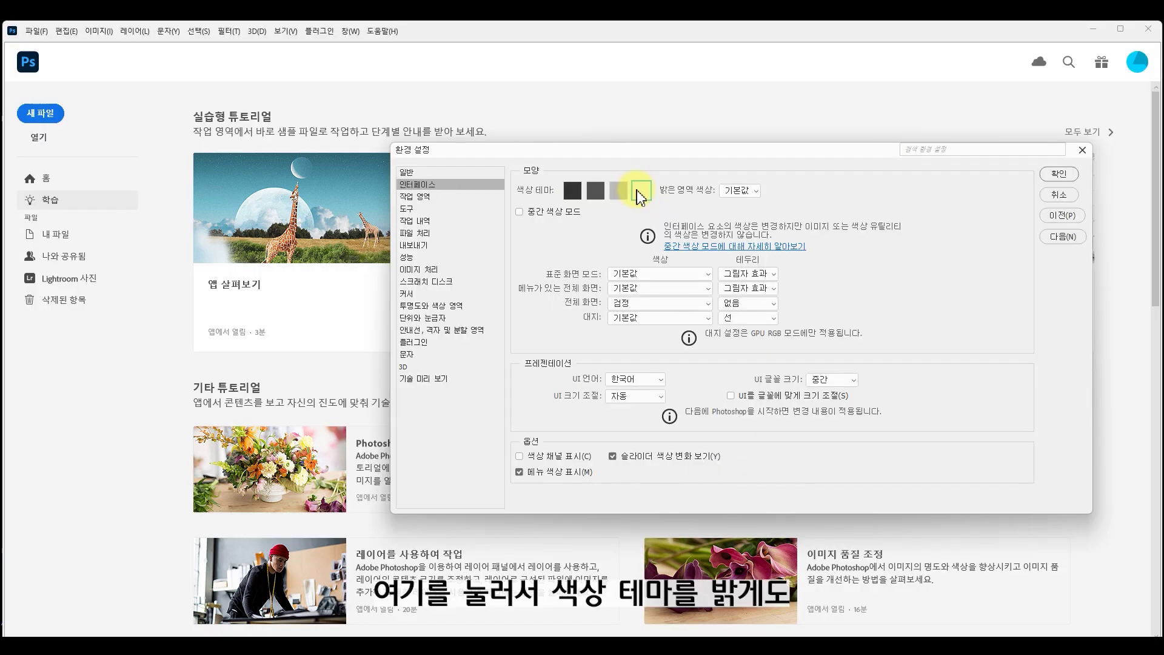
{"action": "left_click", "coordinate": [620, 191]}
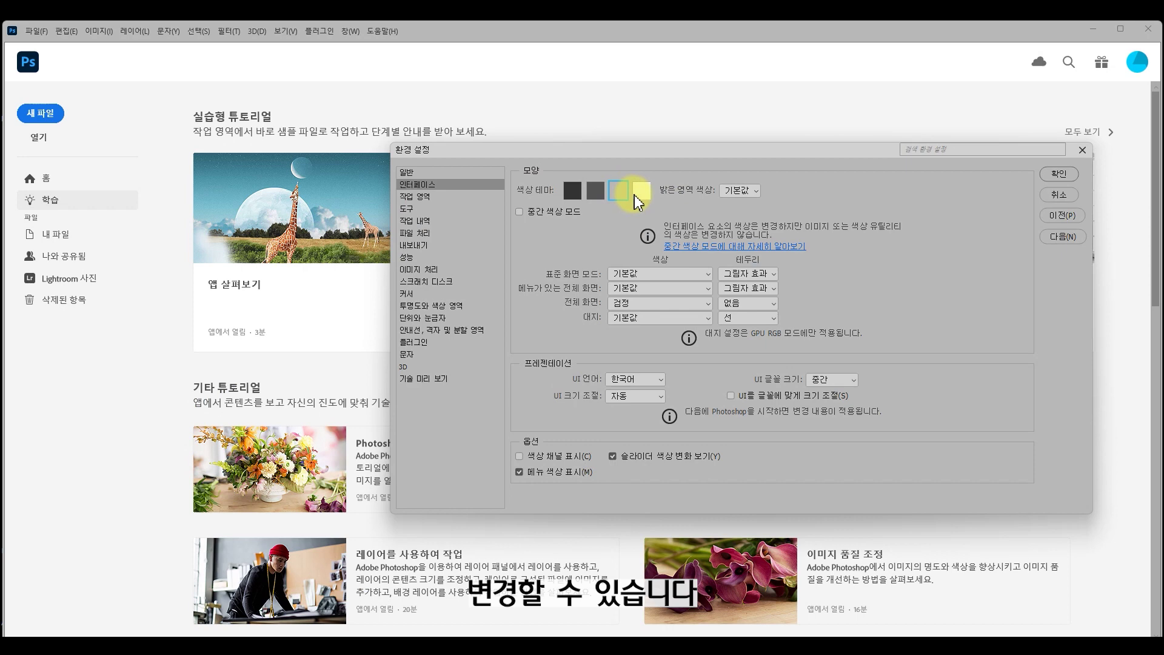
{"action": "left_click", "coordinate": [596, 191]}
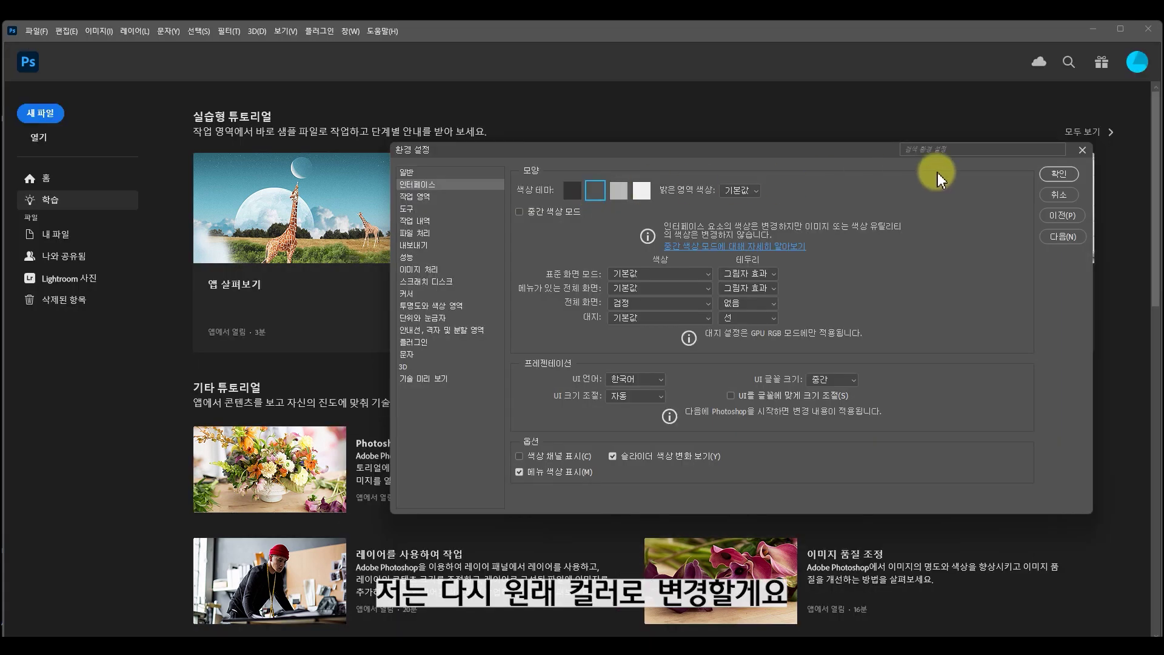
{"action": "left_click", "coordinate": [1048, 174]}
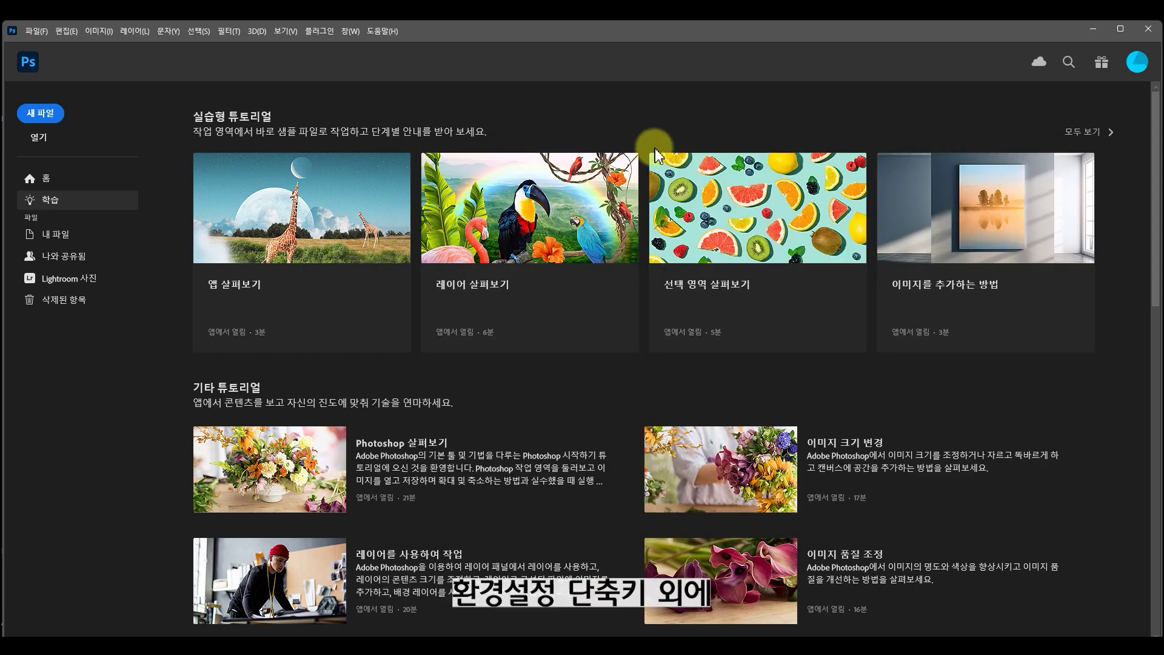
- View the color theme options in the Interface preferences and close the dialog
{"action": "left_click", "coordinate": [65, 30]}
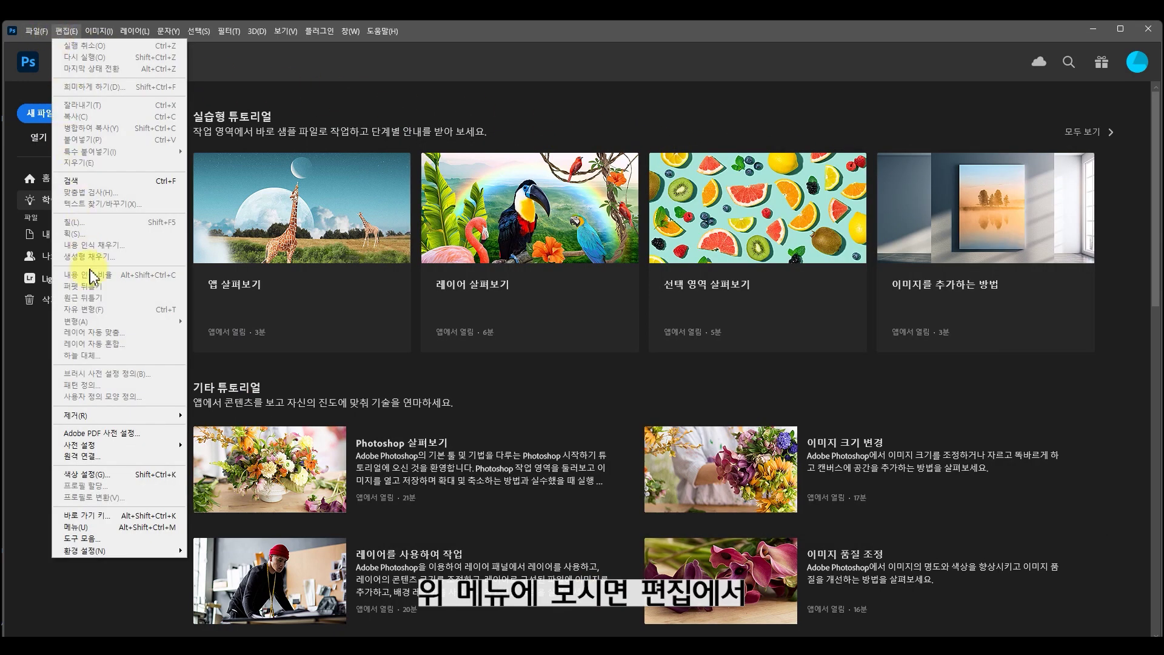
{"action": "mouse_move", "coordinate": [130, 553]}
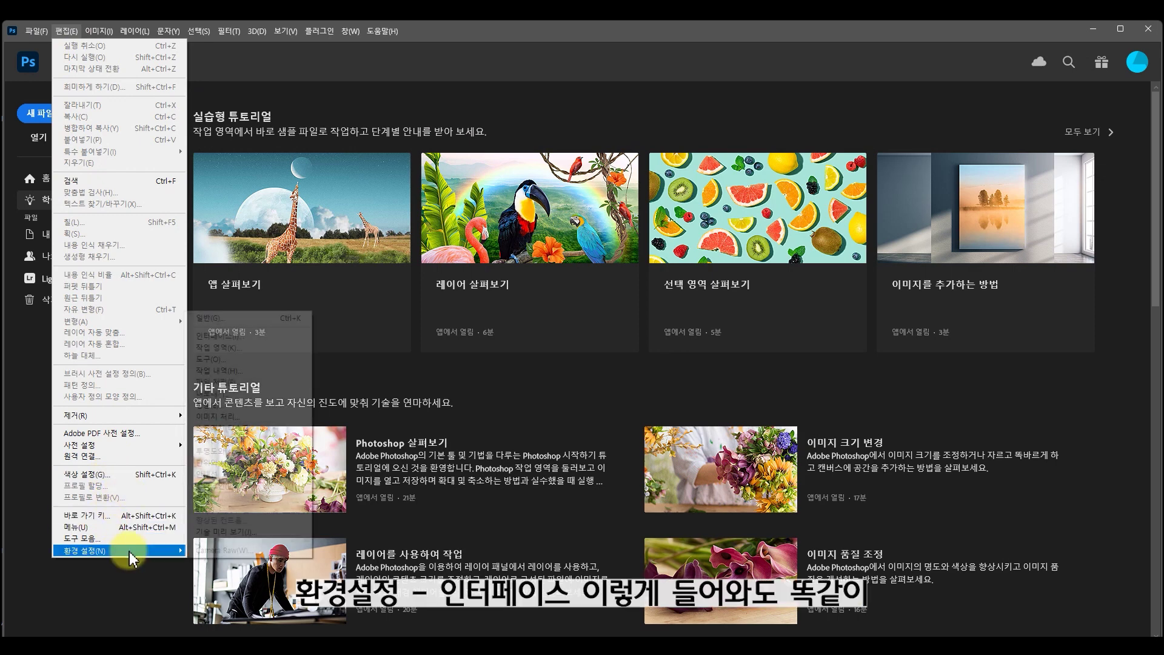
{"action": "left_click", "coordinate": [265, 337]}
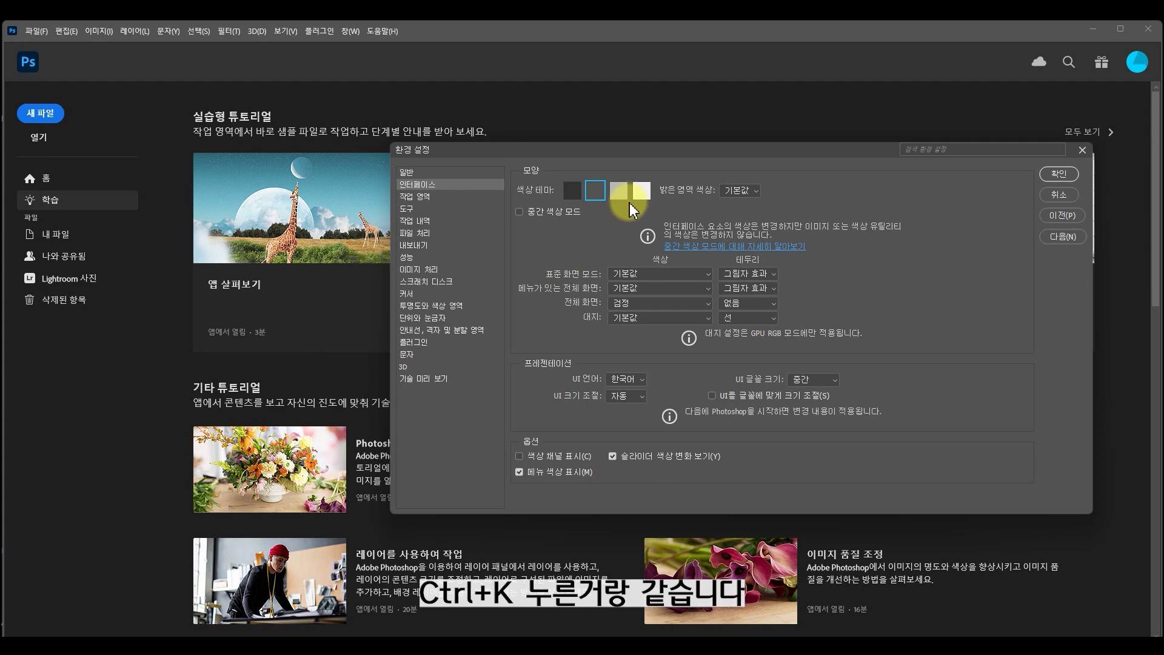
{"action": "left_click", "coordinate": [1081, 150]}
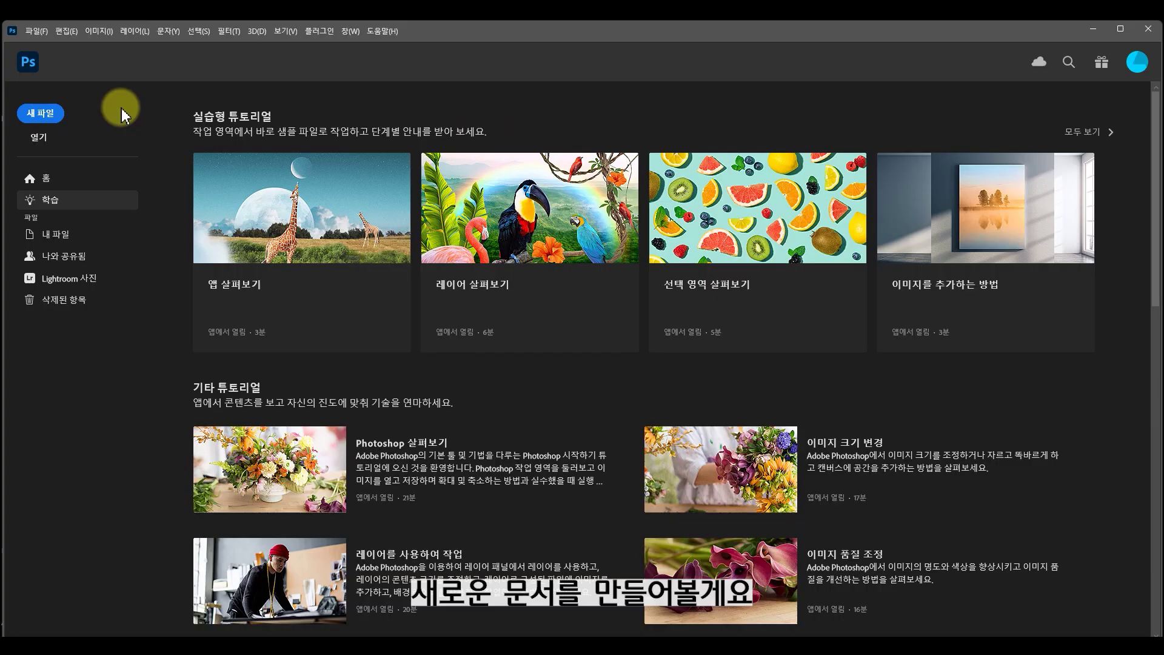
- Start a new document to bring up its preset and size settings
{"action": "left_click", "coordinate": [36, 31]}
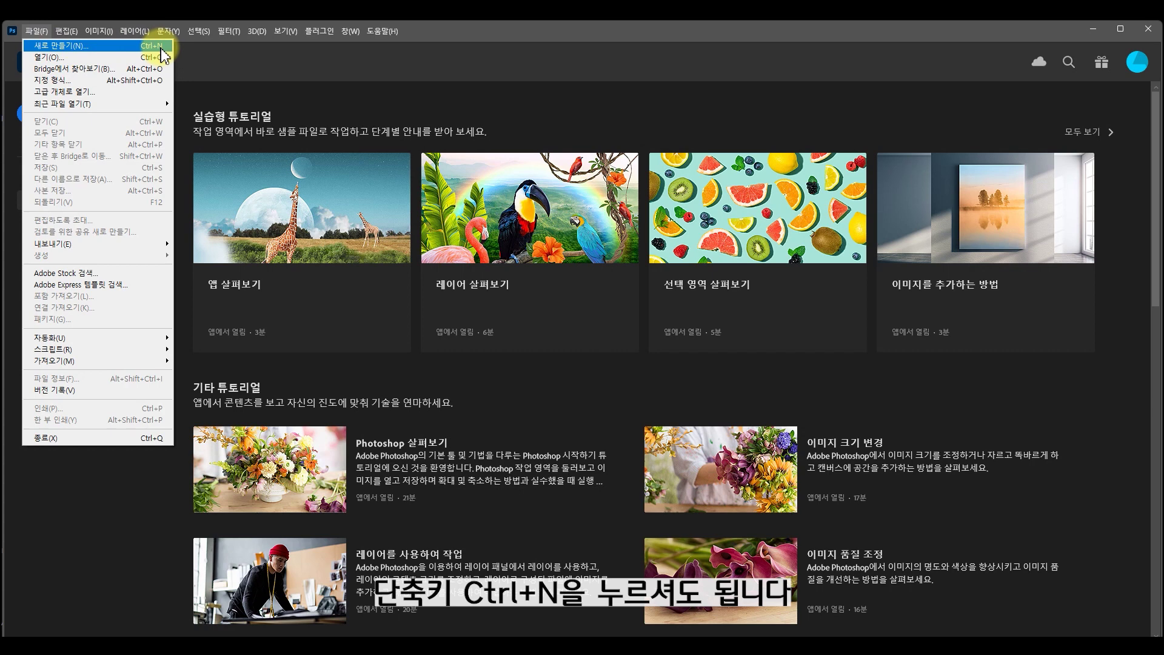
{"action": "left_click", "coordinate": [188, 73]}
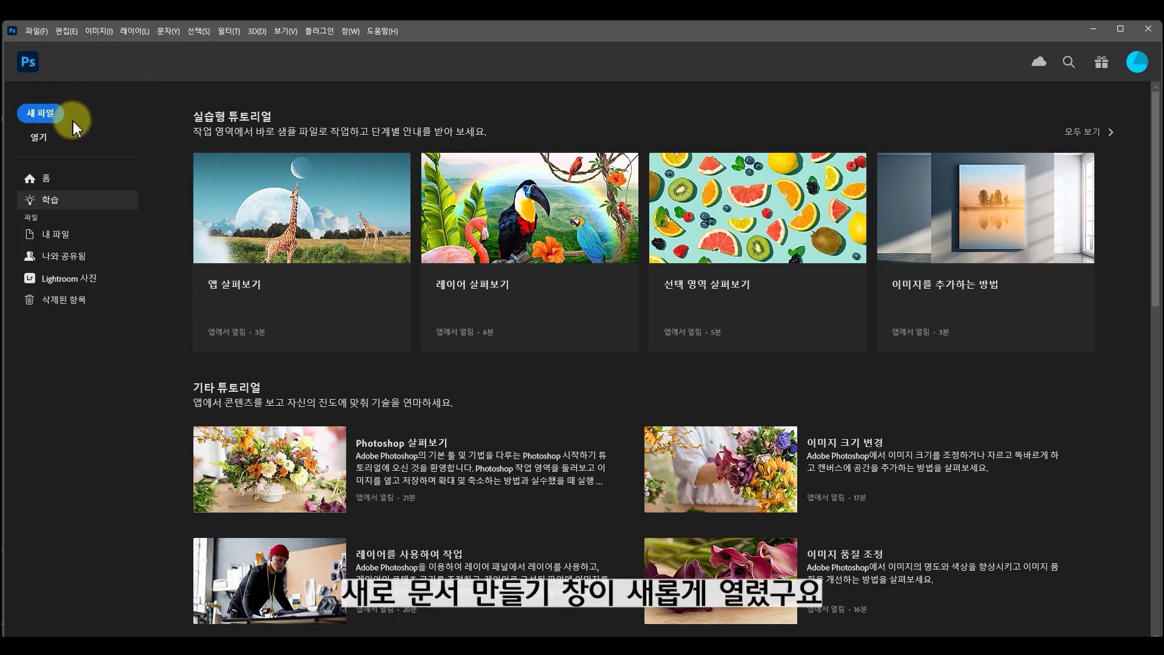
{"action": "key", "text": "ctrl+n"}
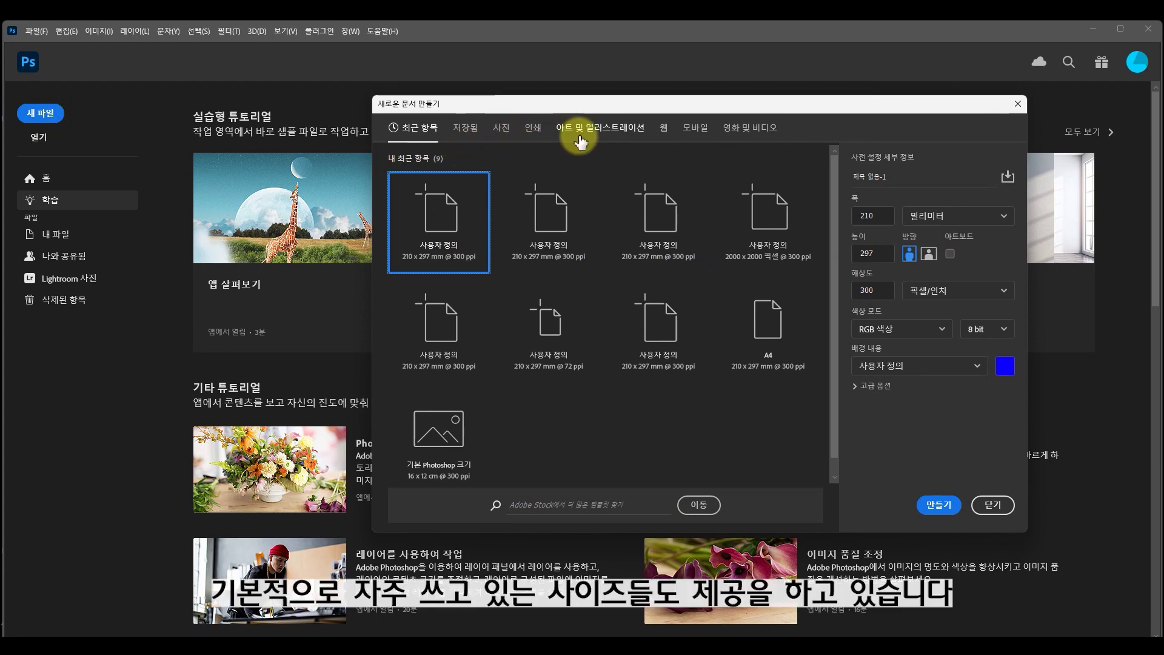
- Browse the Art & Illustration, Web, Mobile, Film & Video and Print document presets
{"action": "left_click", "coordinate": [610, 132]}
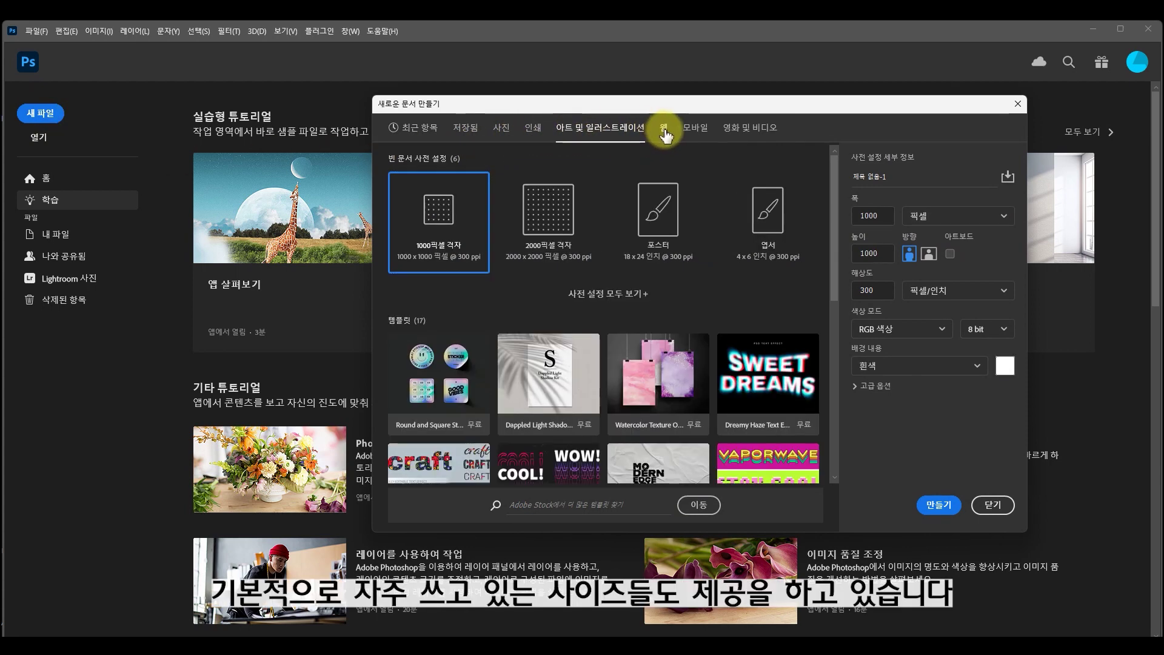
{"action": "left_click", "coordinate": [665, 129]}
{"action": "left_click", "coordinate": [698, 138]}
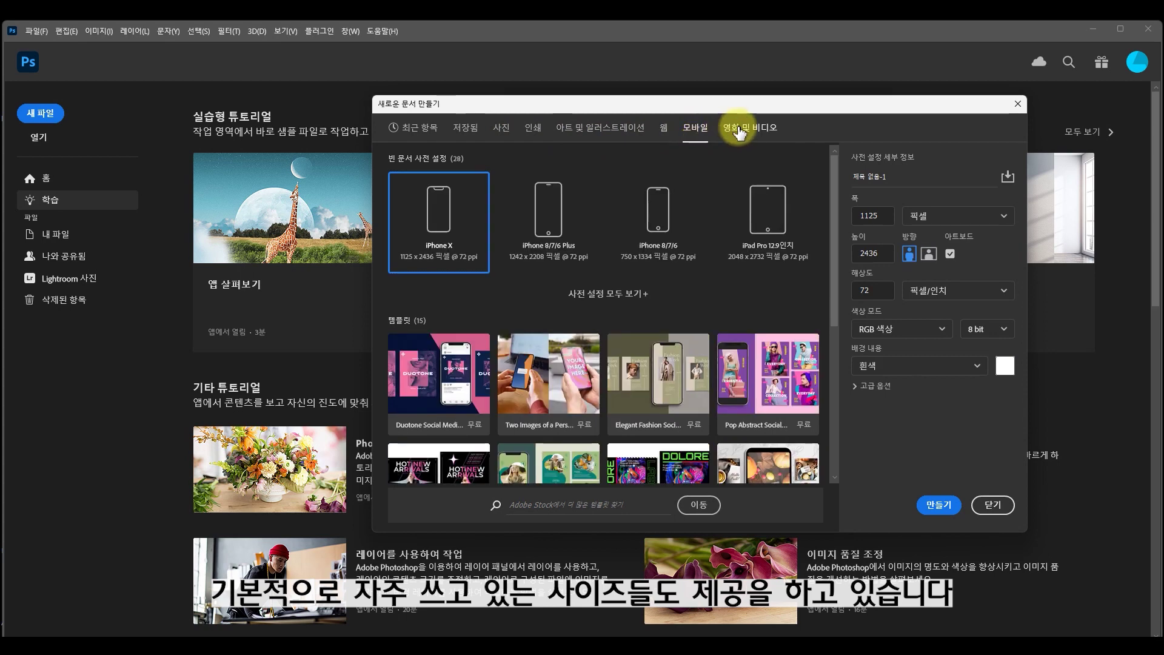
{"action": "left_click", "coordinate": [737, 129]}
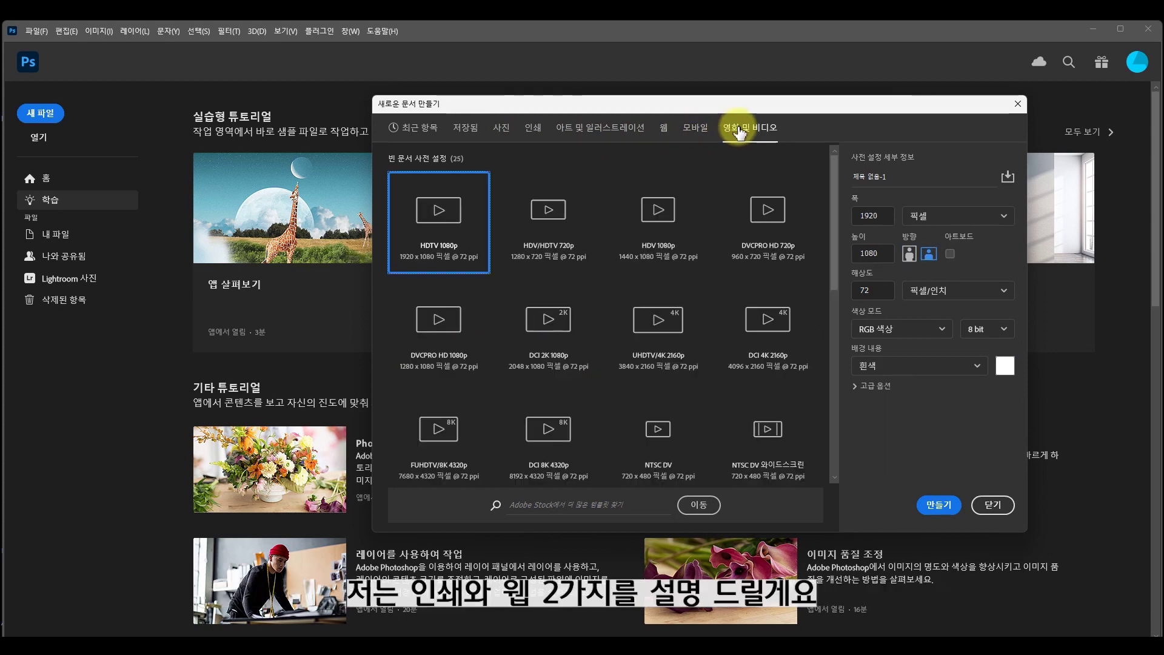
{"action": "left_click", "coordinate": [536, 135]}
{"action": "left_click", "coordinate": [664, 131]}
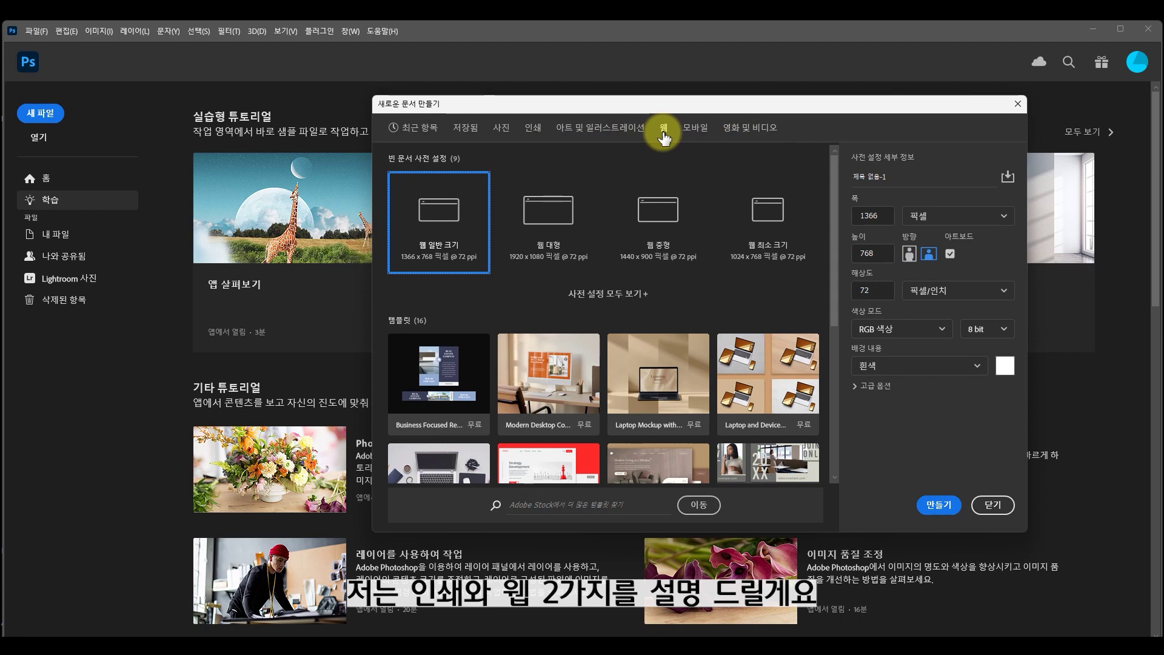
- For the letter-size print preset, set the units to millimeters and the color mode to CMYK
{"action": "left_click", "coordinate": [536, 135]}
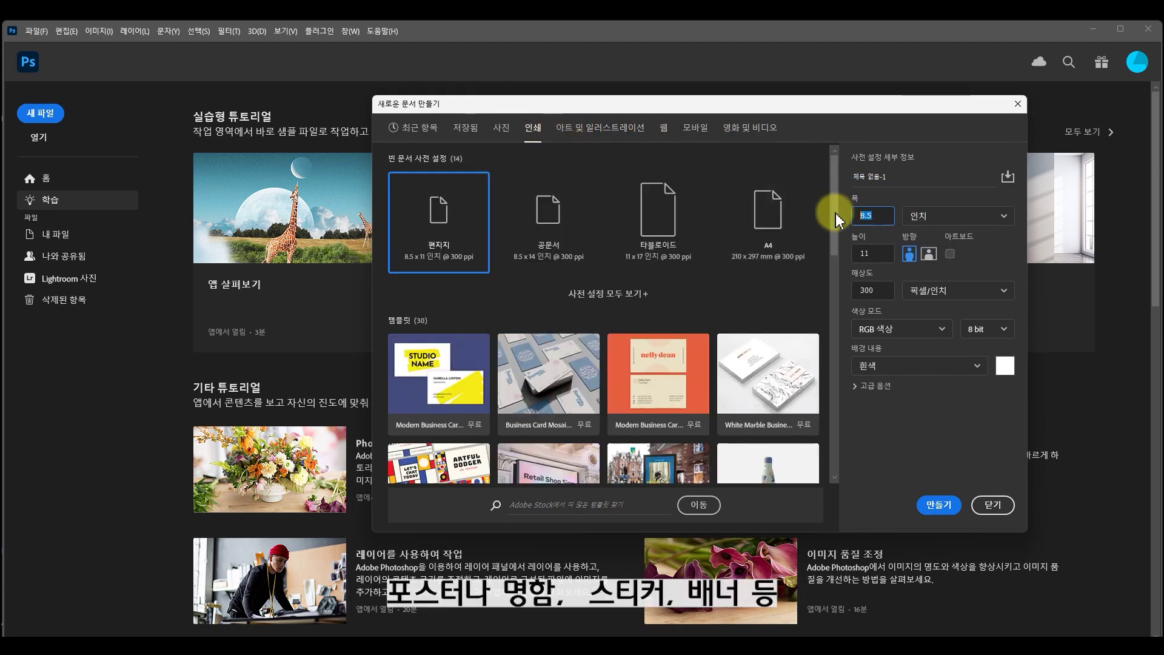
{"action": "double_click", "coordinate": [862, 253]}
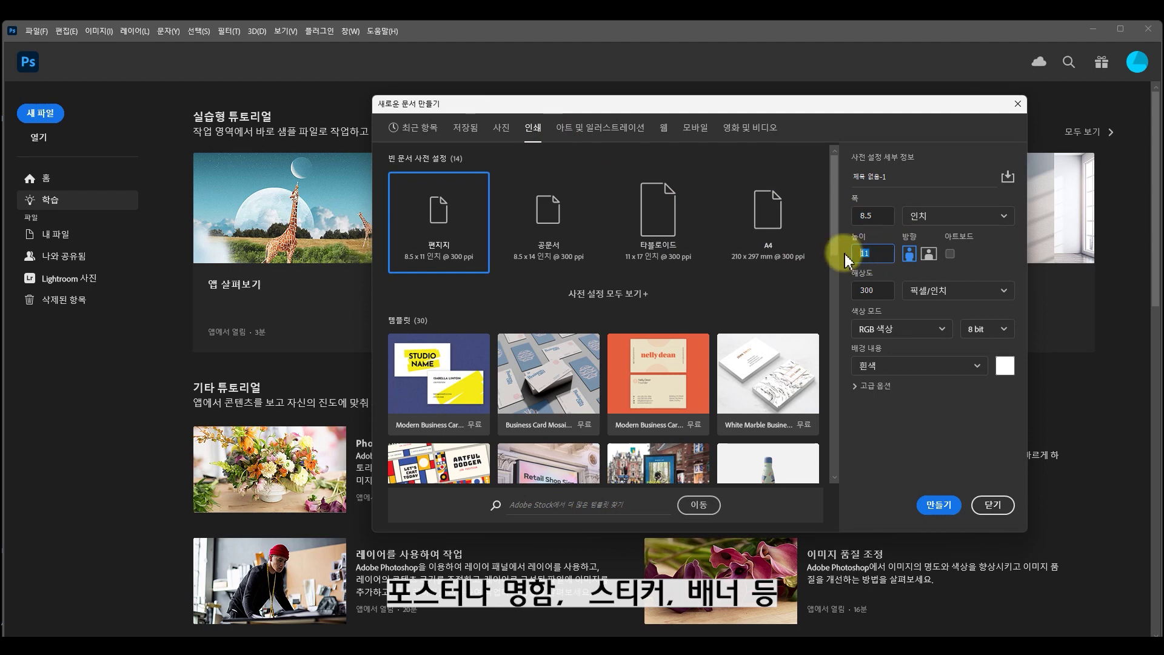
{"action": "left_click", "coordinate": [924, 217]}
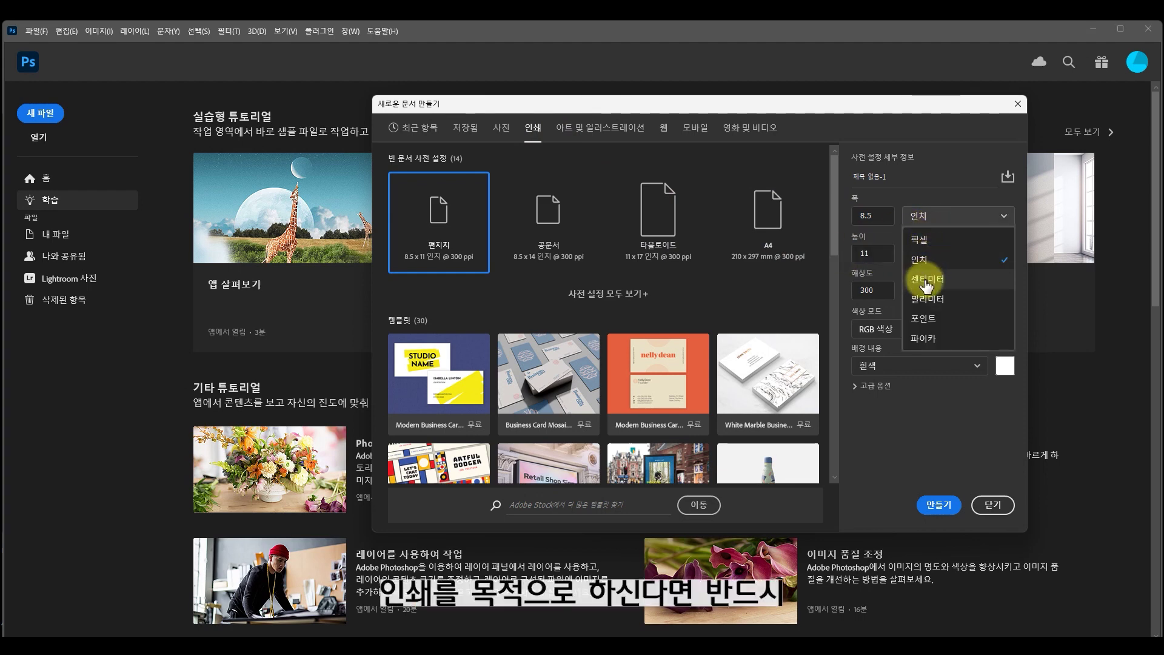
{"action": "left_click", "coordinate": [926, 280]}
{"action": "left_click", "coordinate": [941, 223]}
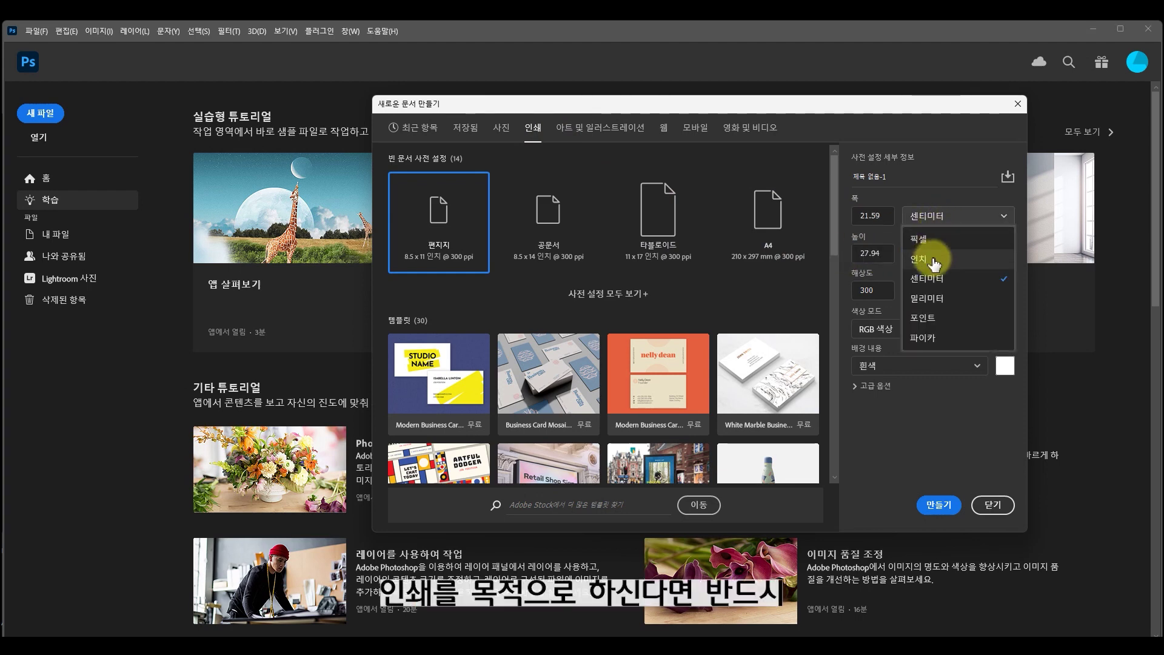
{"action": "left_click", "coordinate": [927, 300]}
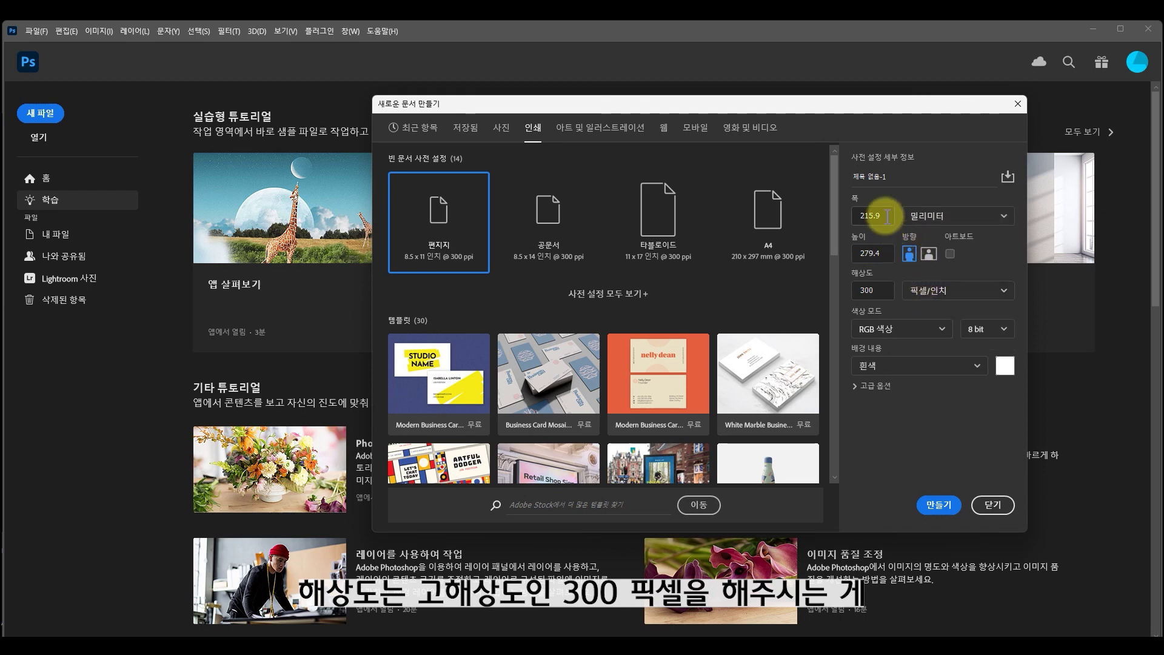
{"action": "double_click", "coordinate": [867, 290]}
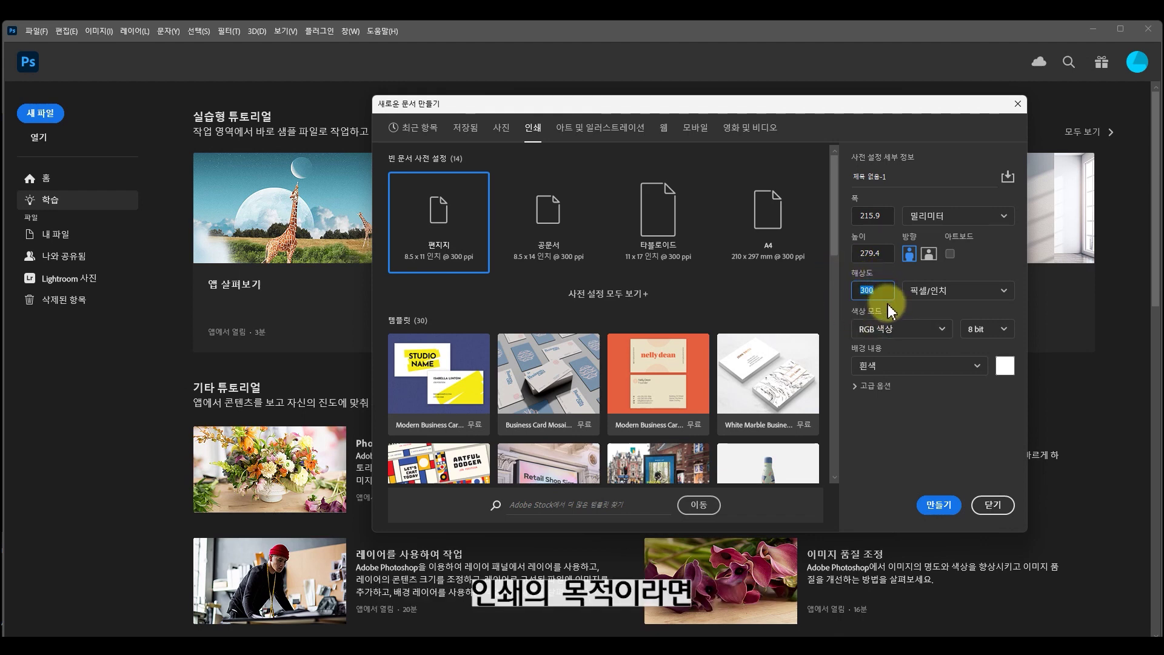
{"action": "left_click", "coordinate": [904, 328]}
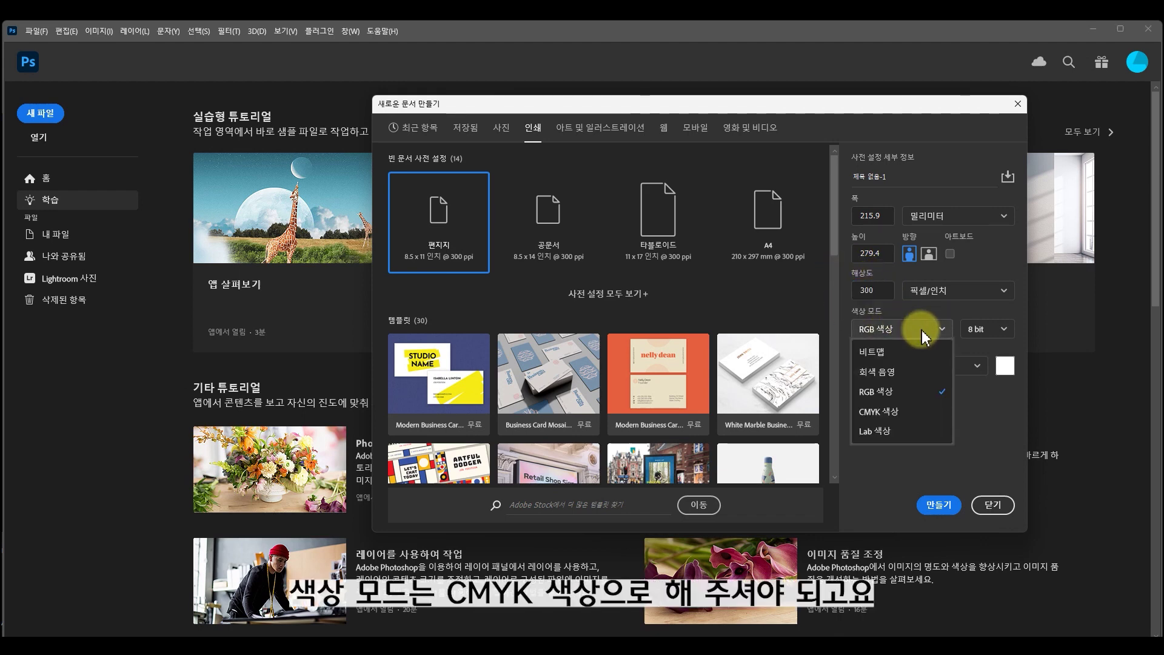
{"action": "left_click", "coordinate": [888, 417]}
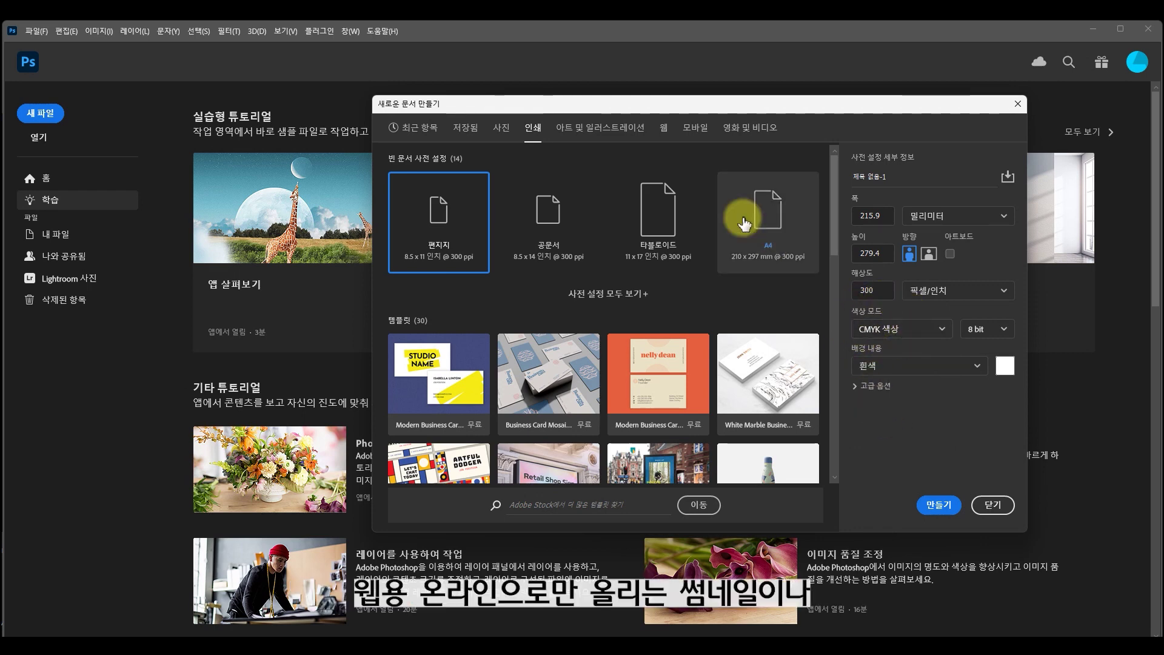
- Examine the resolution and color mode settings of the common-size web preset
{"action": "left_click", "coordinate": [667, 128]}
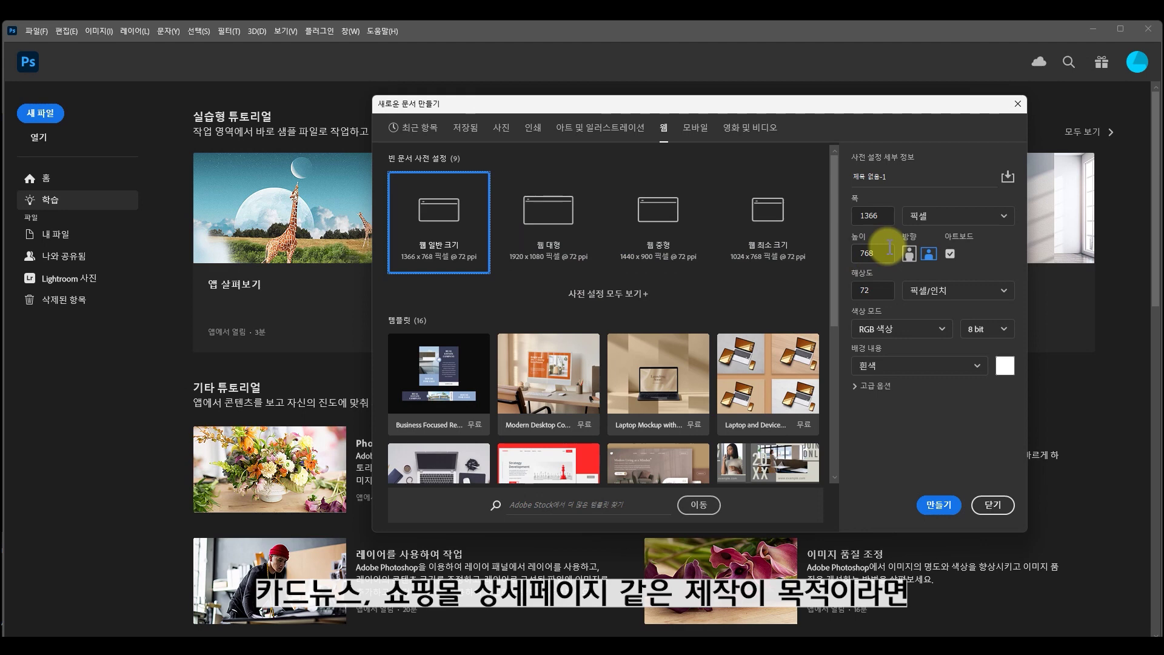
{"action": "double_click", "coordinate": [882, 293]}
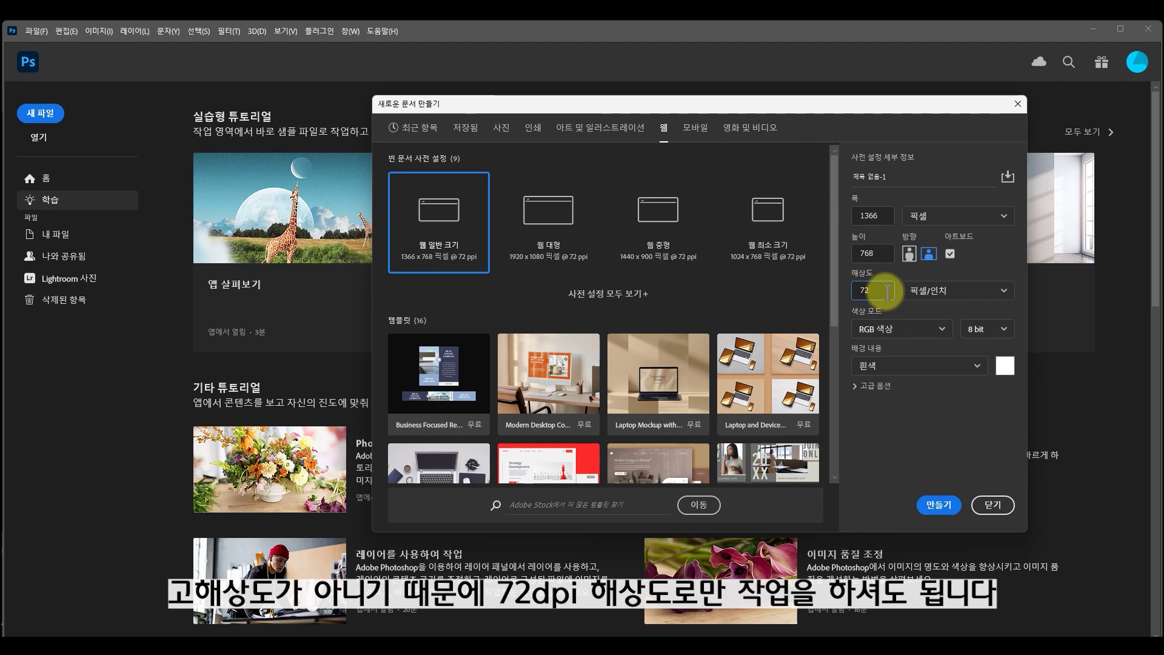
{"action": "left_click", "coordinate": [912, 331]}
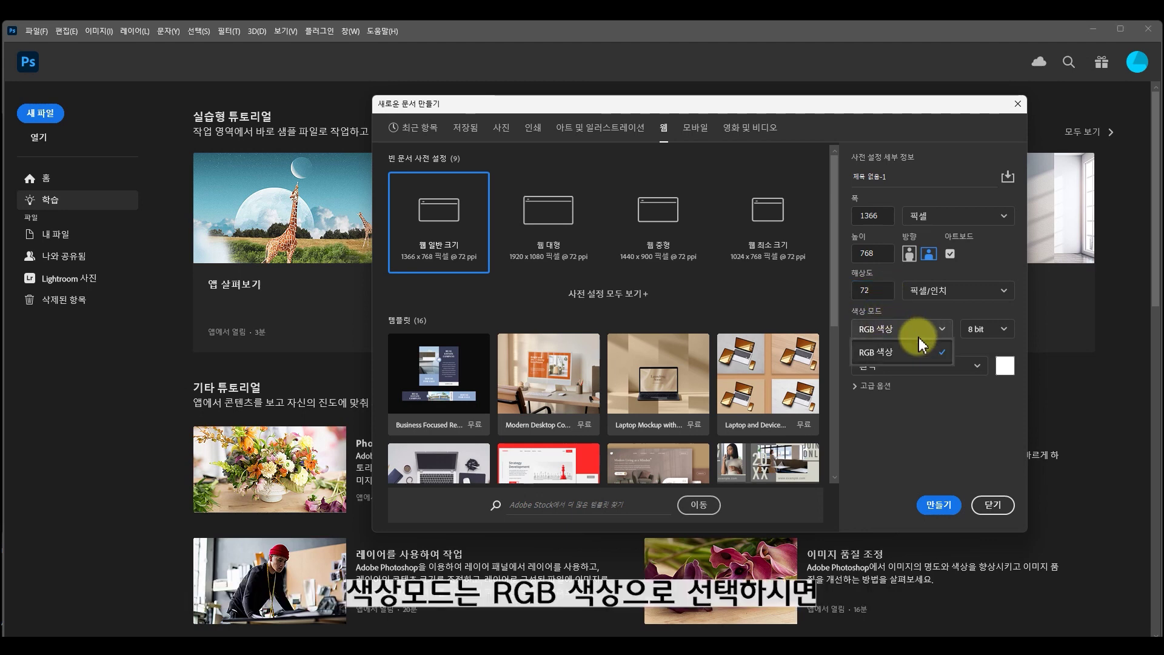
{"action": "left_click", "coordinate": [894, 314]}
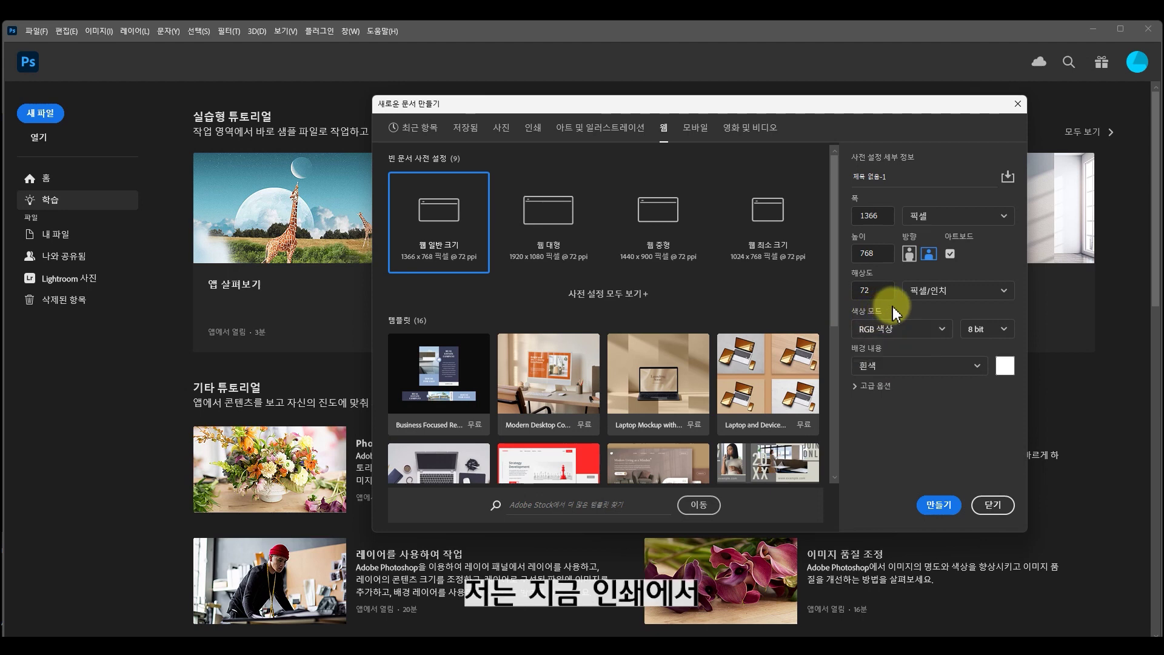
- Choose the A4 print preset for the new document with millimeters as its units
{"action": "left_click", "coordinate": [533, 127]}
{"action": "left_click", "coordinate": [770, 231]}
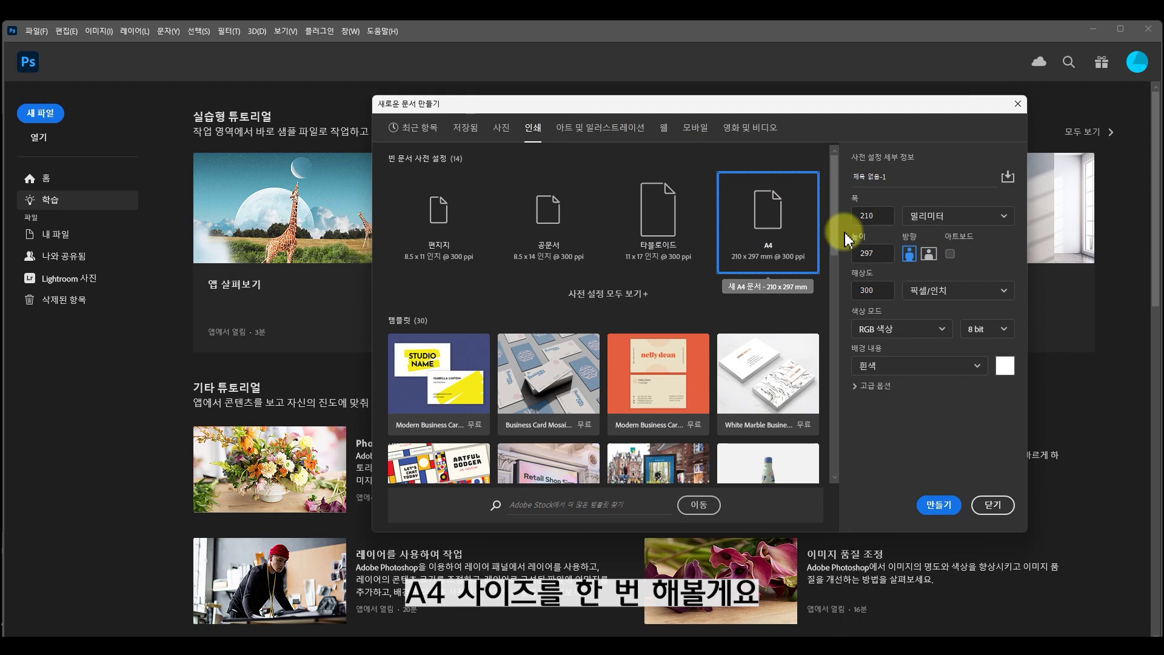
{"action": "left_click", "coordinate": [988, 216]}
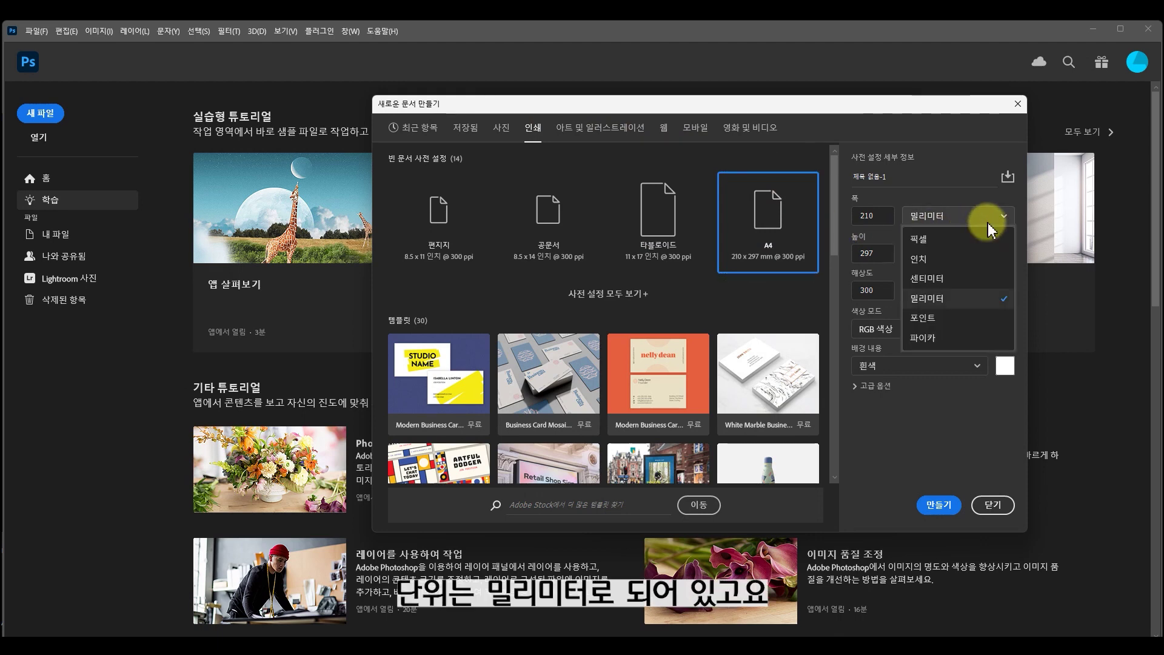
{"action": "left_click", "coordinate": [940, 297]}
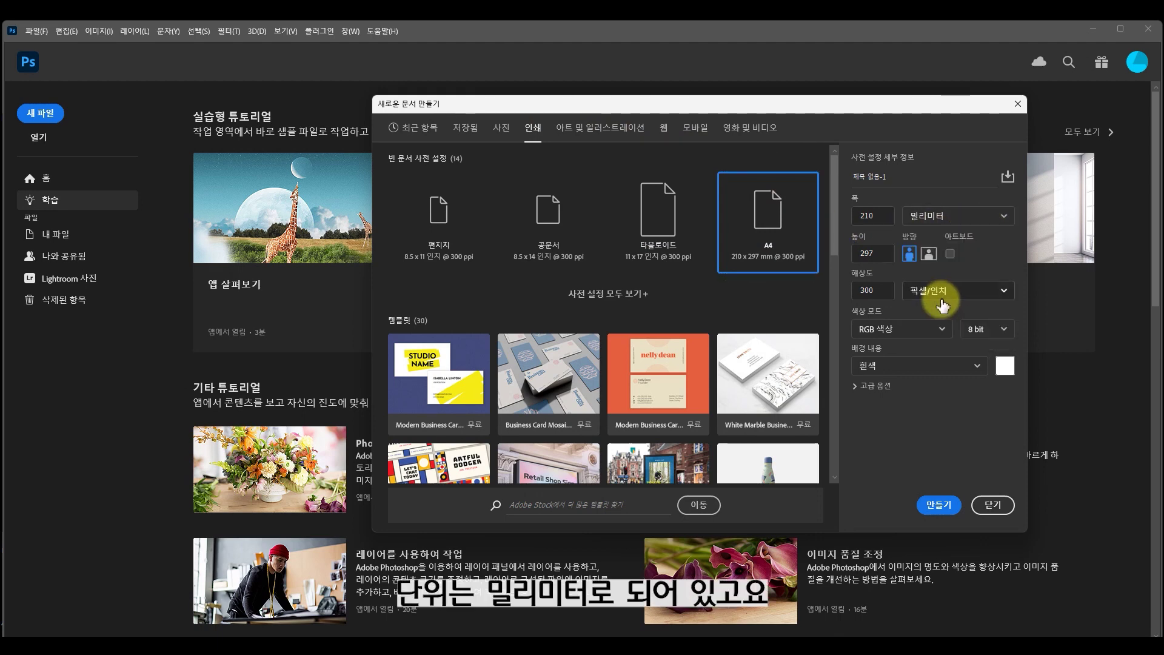
- Set the new document's background to a custom blue, #000cf8
{"action": "left_click", "coordinate": [1005, 370]}
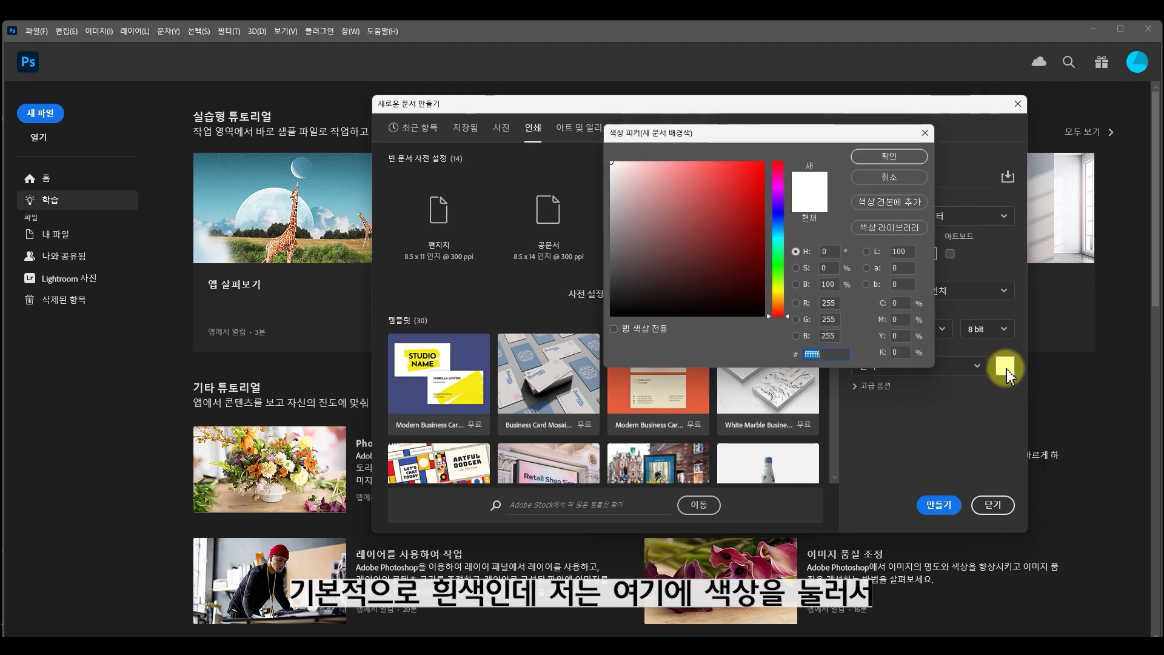
{"action": "left_click", "coordinate": [776, 214]}
{"action": "left_click", "coordinate": [755, 184]}
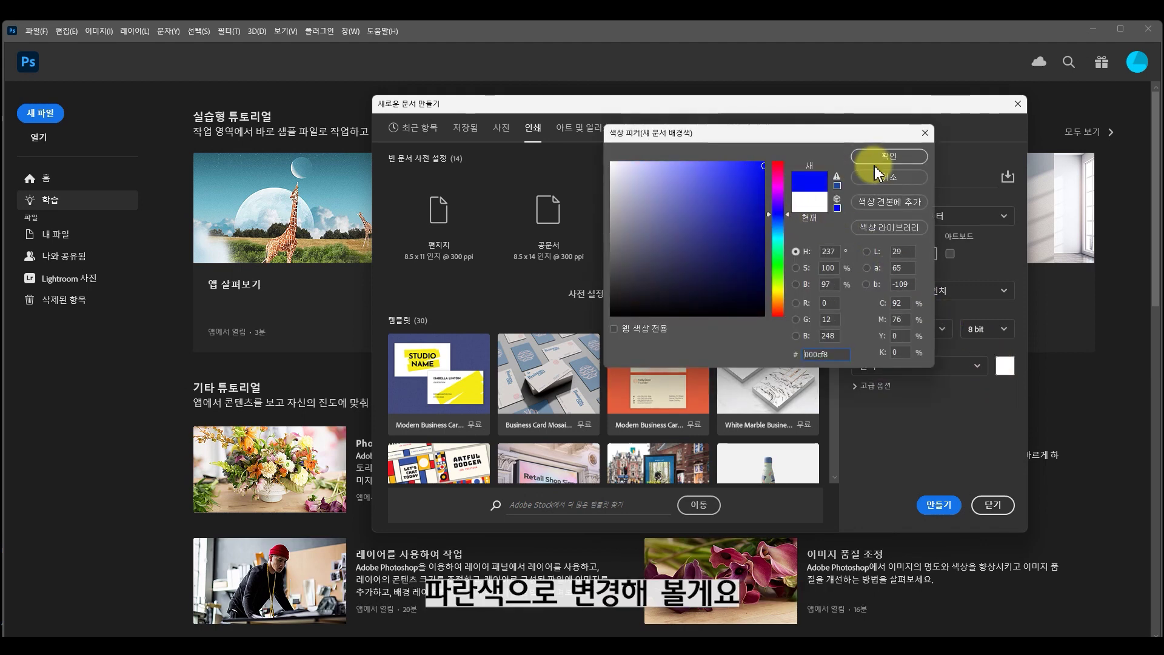
{"action": "left_click", "coordinate": [885, 156]}
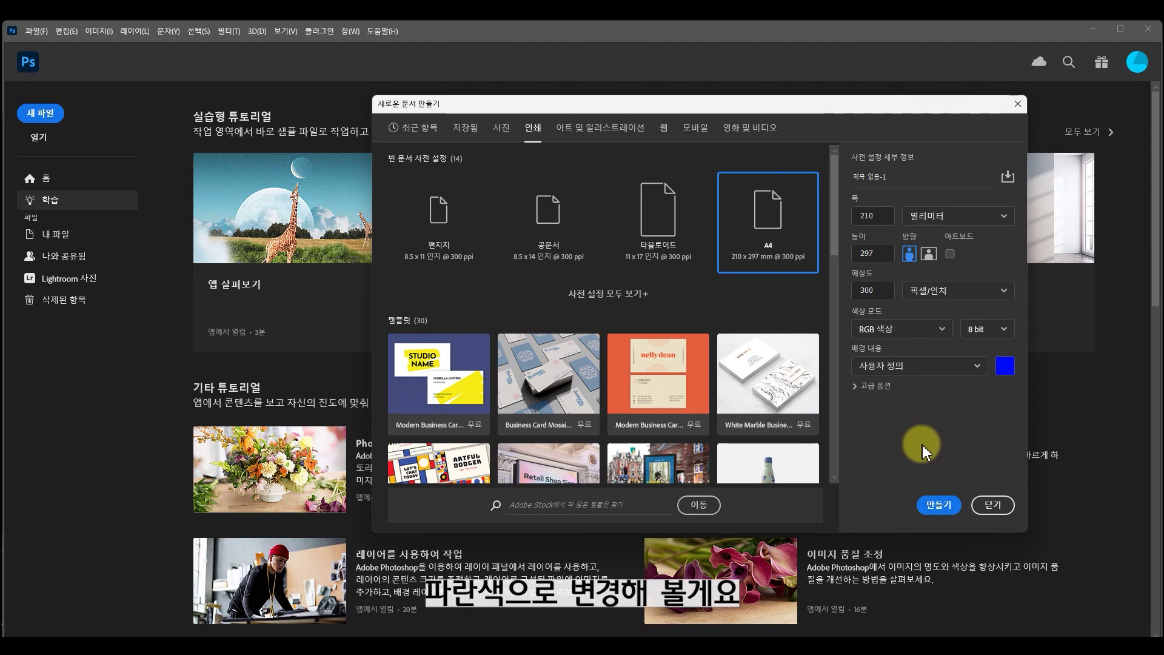
- Create the blue A4 document and detach its window so it floats in the middle of the workspace
{"action": "left_click", "coordinate": [939, 505]}
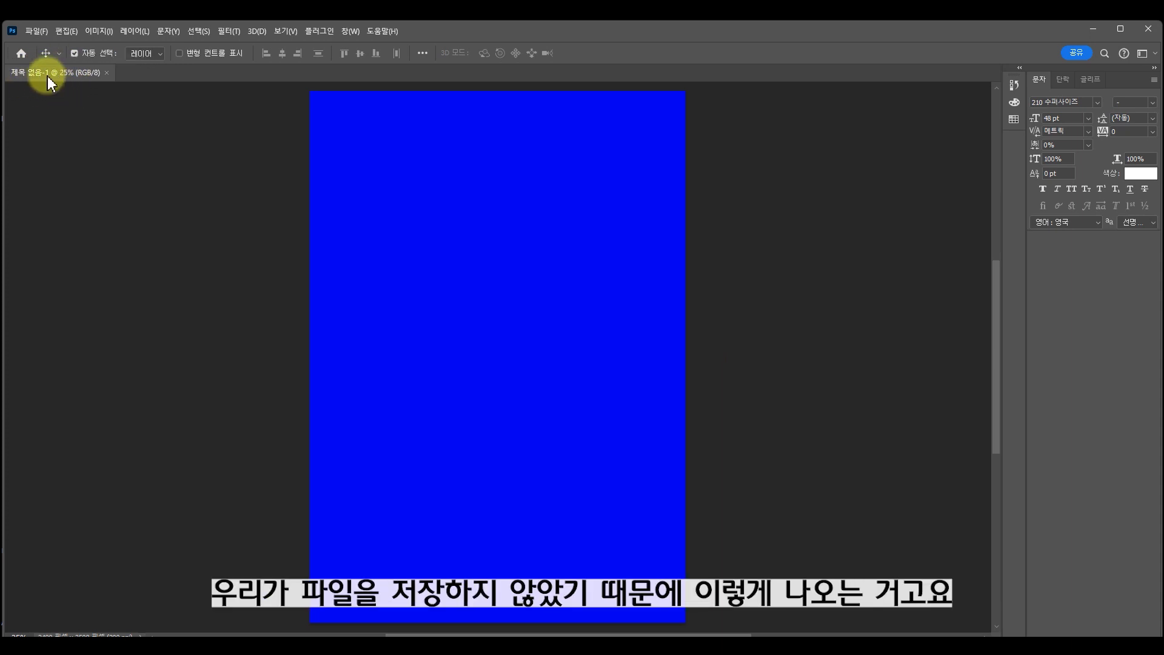
{"action": "left_click_drag", "start_coordinate": [60, 75], "coordinate": [405, 97]}
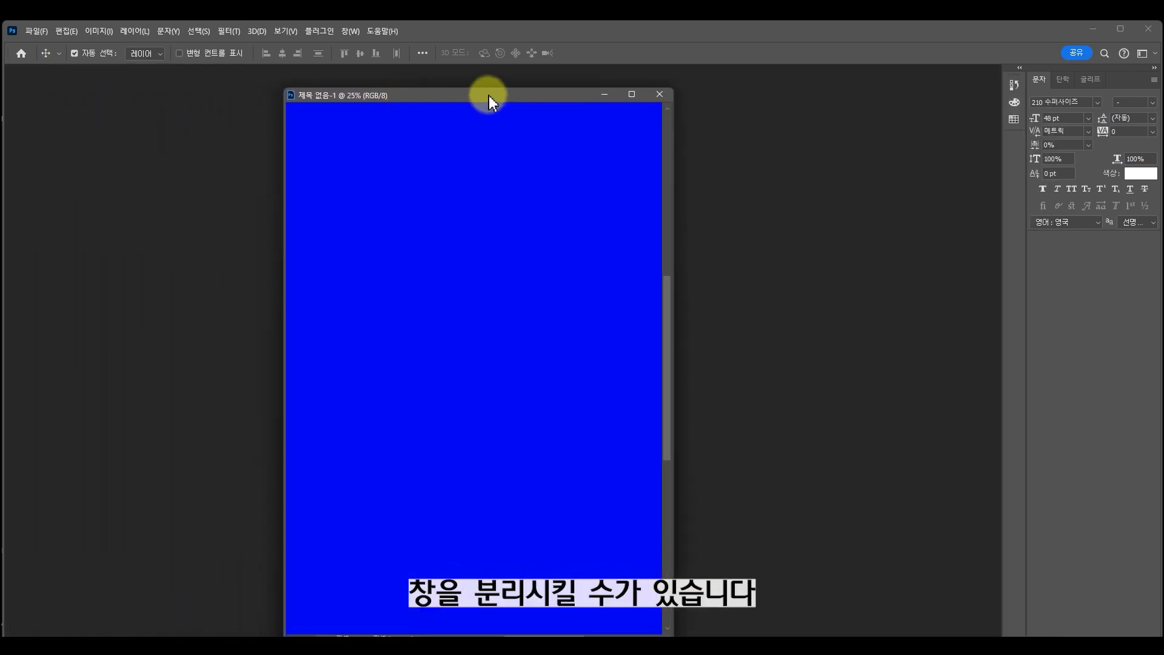
{"action": "left_click_drag", "start_coordinate": [486, 99], "coordinate": [519, 93]}
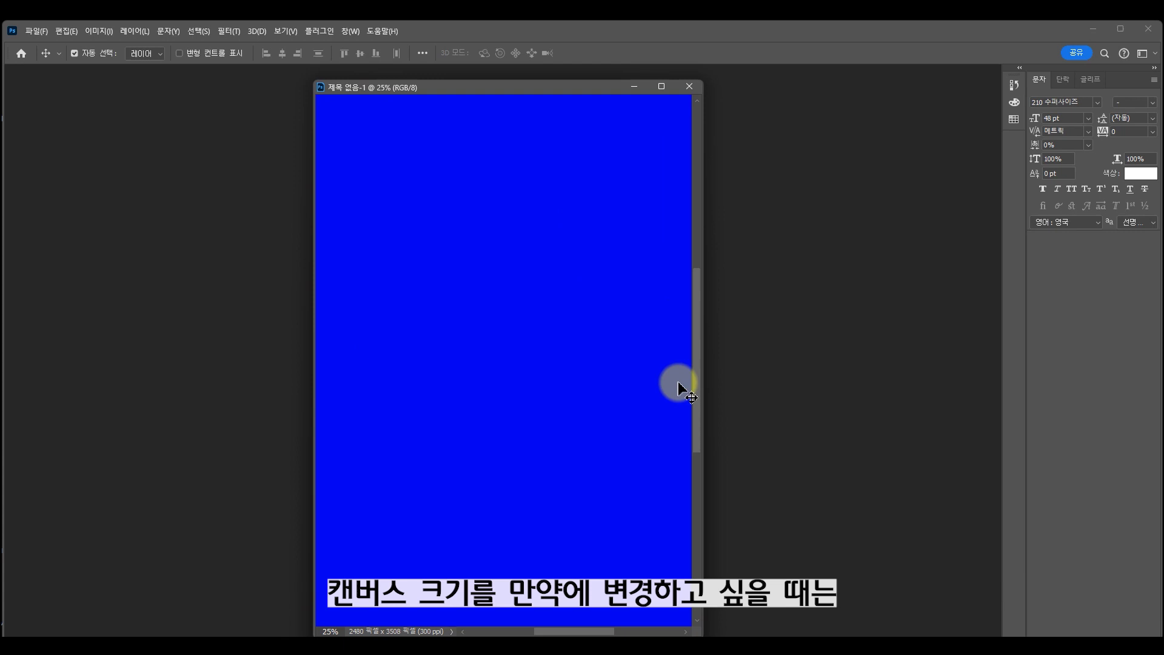
- Set the canvas width and height to 2000 pixels, accept the clipping, and shrink the floating window to fit
{"action": "right_click", "coordinate": [499, 88]}
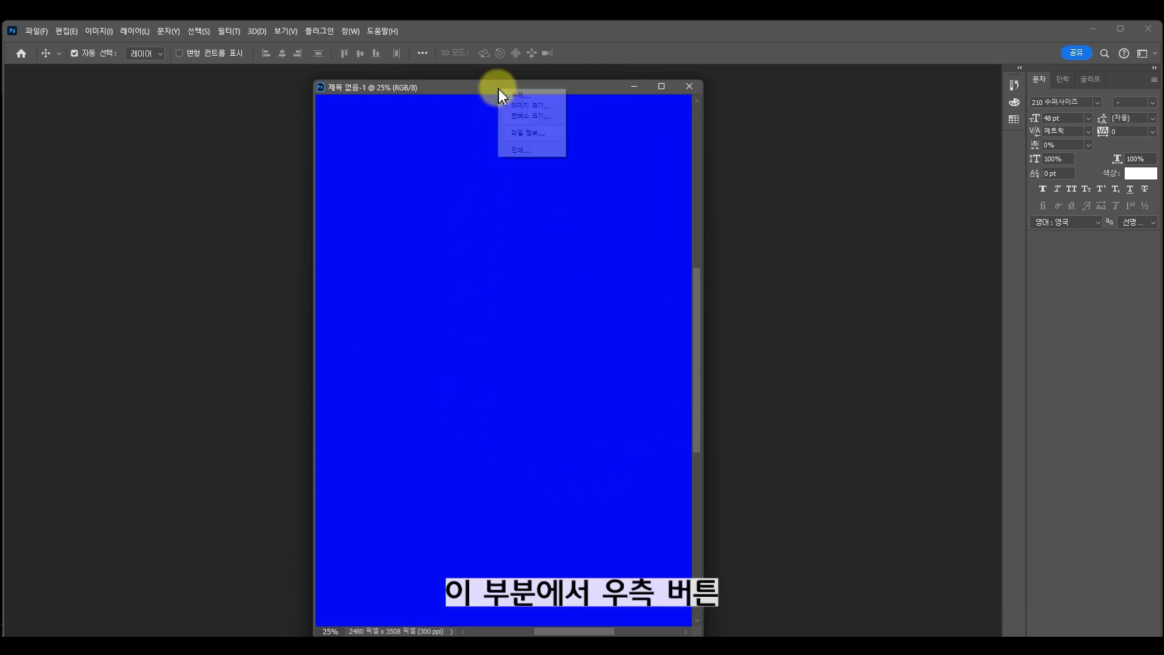
{"action": "left_click", "coordinate": [536, 118]}
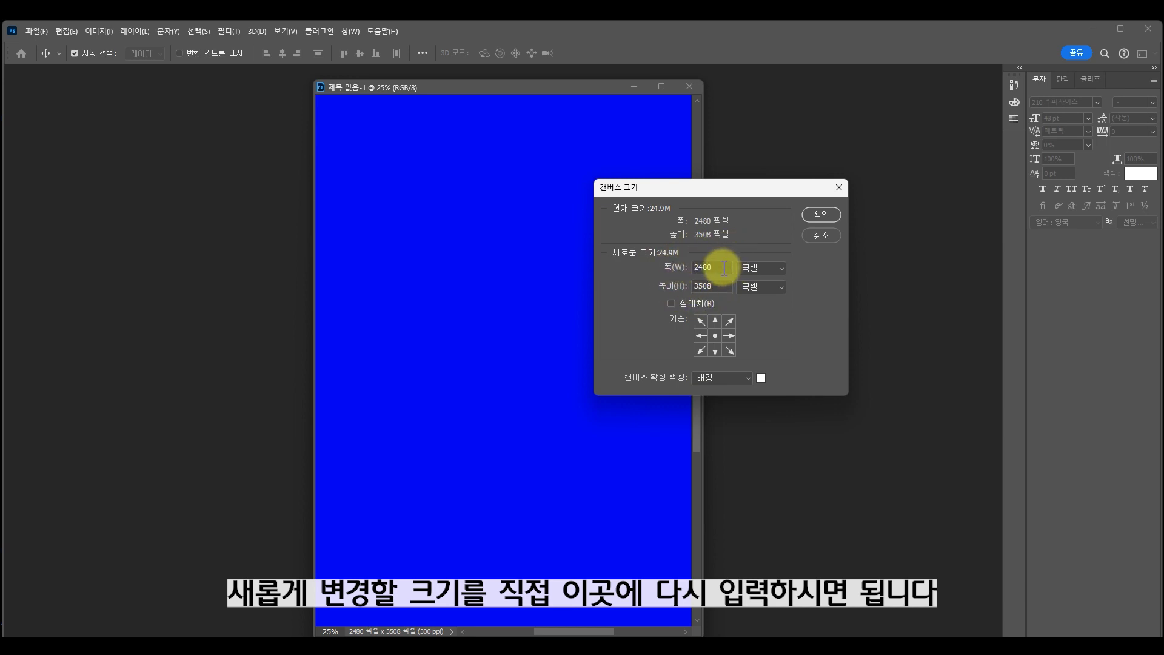
{"action": "double_click", "coordinate": [724, 268]}
{"action": "type", "text": "2000"}
{"action": "key", "text": "Tab"}
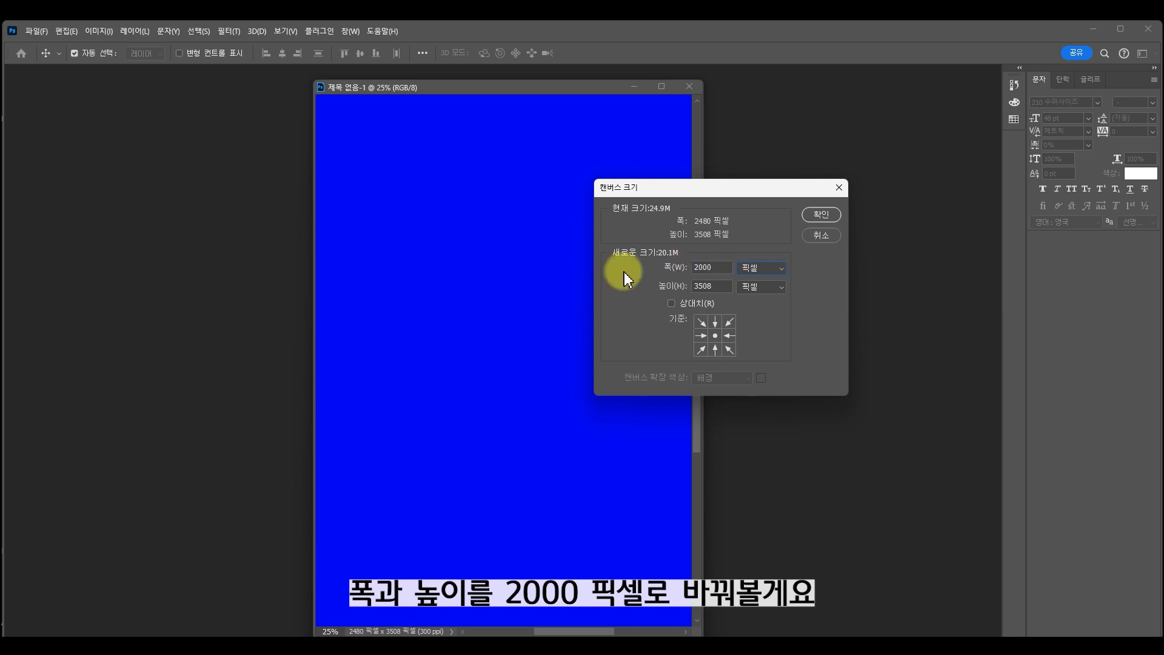
{"action": "key", "text": "Return"}
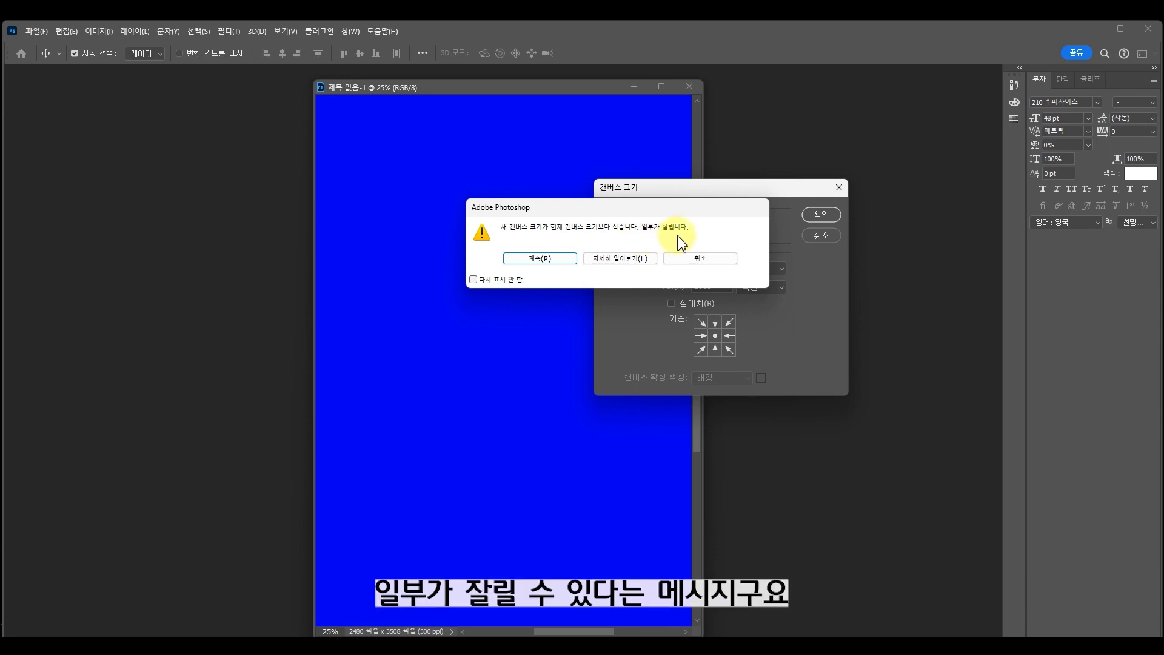
{"action": "left_click", "coordinate": [554, 261]}
{"action": "left_click_drag", "start_coordinate": [624, 403], "coordinate": [695, 462]}
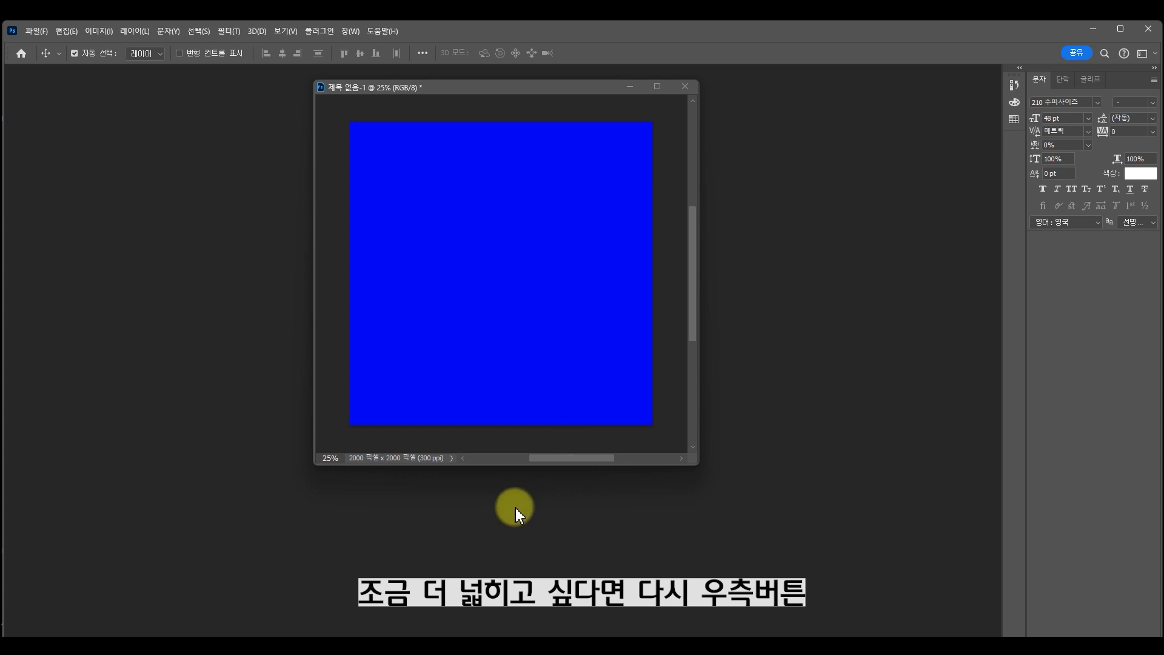
- Extend the canvas height to 2500 pixels from a top-center anchor, enlarge the window to fit, and reopen the canvas size settings
{"action": "right_click", "coordinate": [551, 87]}
{"action": "left_click", "coordinate": [576, 112]}
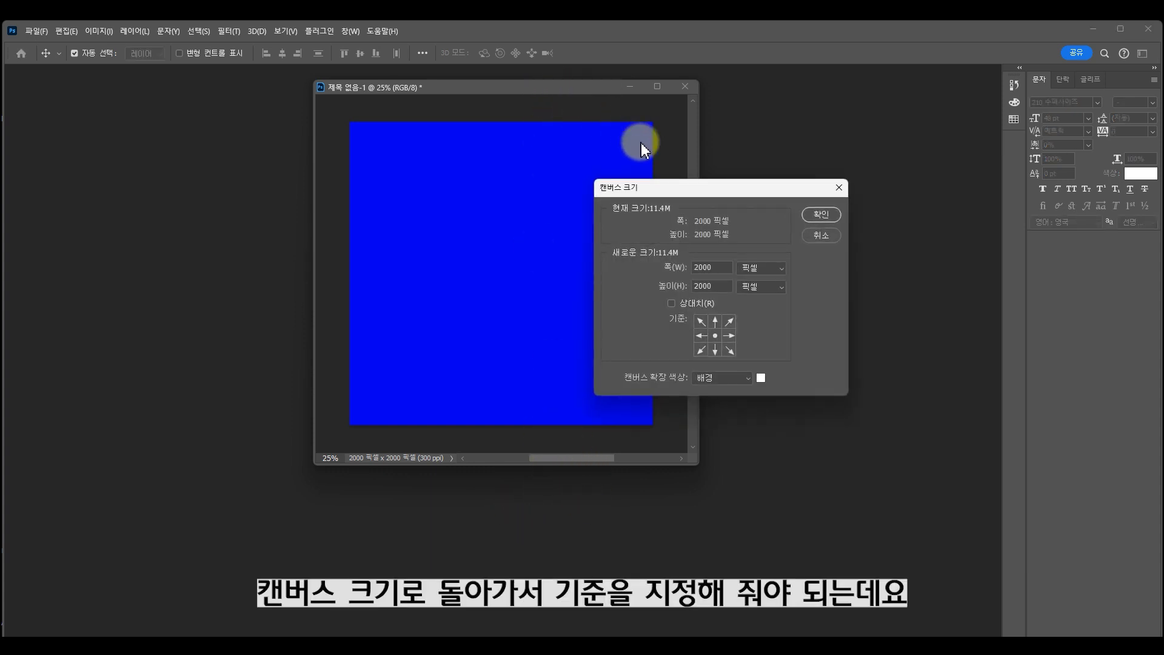
{"action": "left_click_drag", "start_coordinate": [680, 194], "coordinate": [691, 196]}
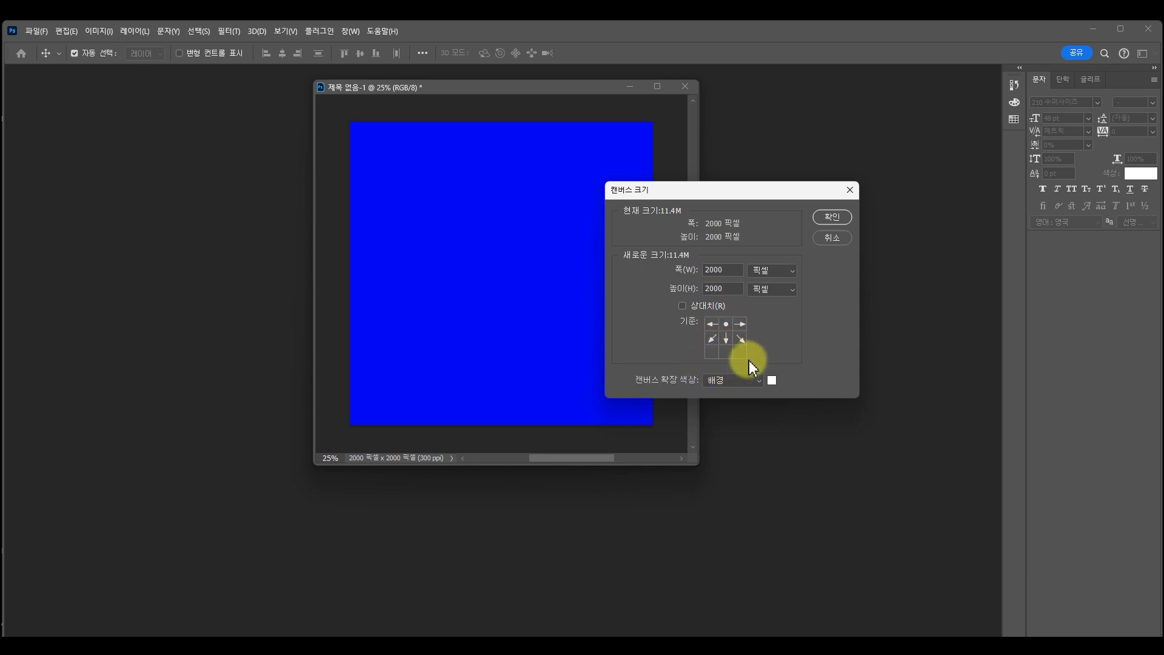
{"action": "double_click", "coordinate": [725, 289]}
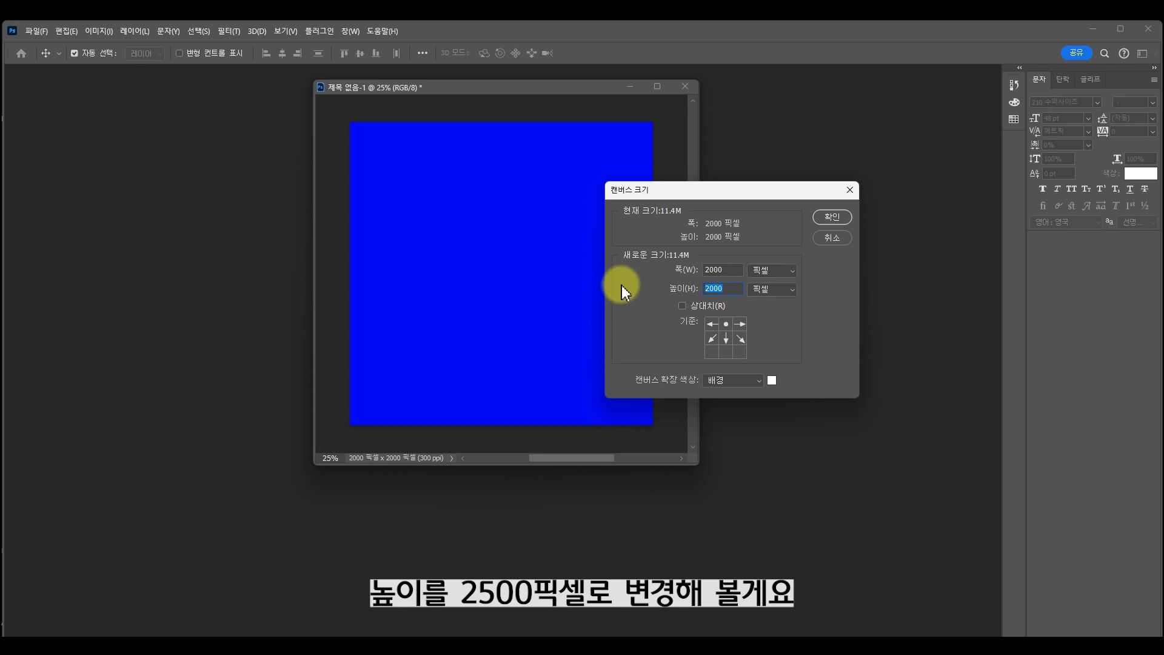
{"action": "type", "text": "250"}
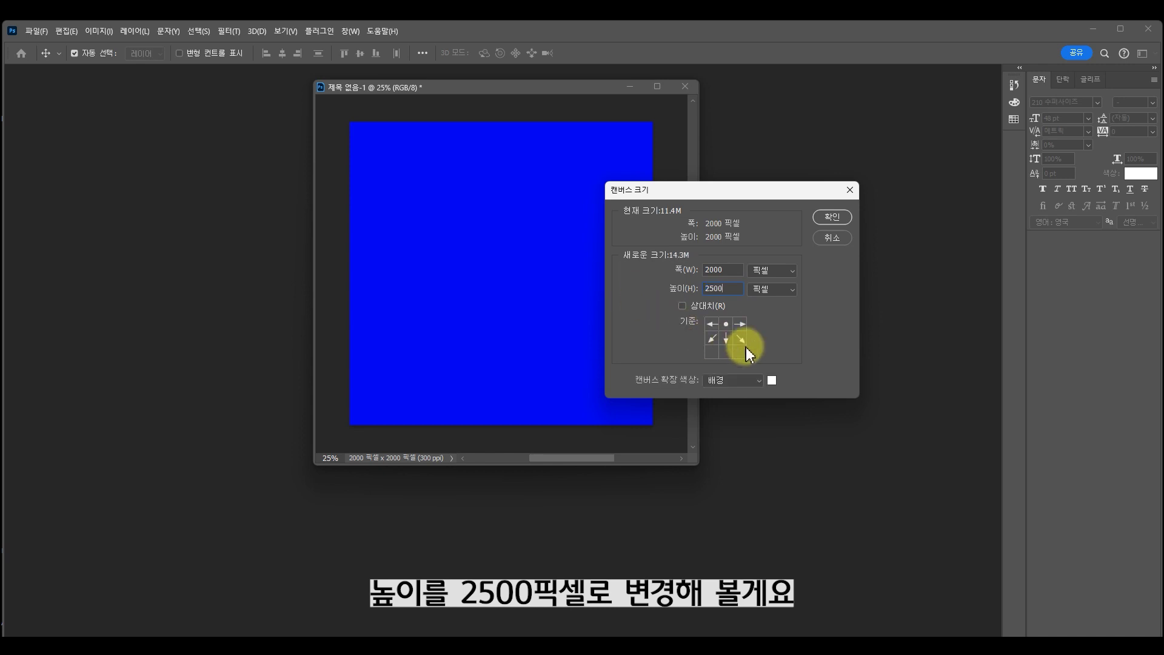
{"action": "left_click", "coordinate": [828, 219]}
{"action": "left_click_drag", "start_coordinate": [696, 458], "coordinate": [687, 573]}
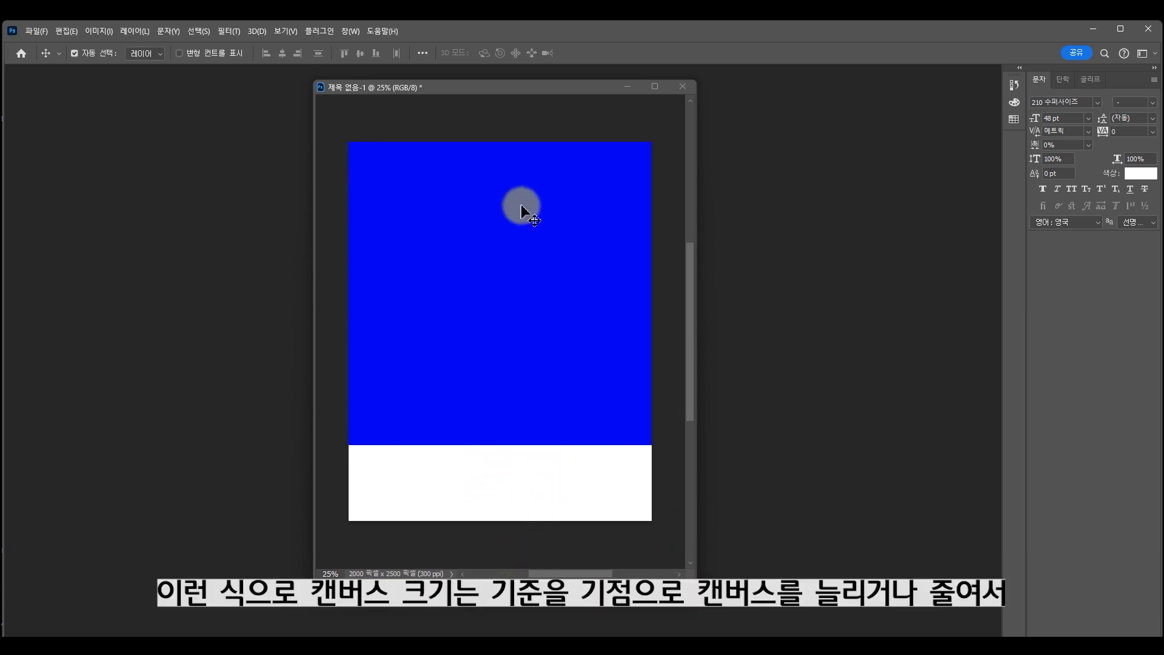
{"action": "right_click", "coordinate": [537, 89]}
{"action": "left_click", "coordinate": [555, 118]}
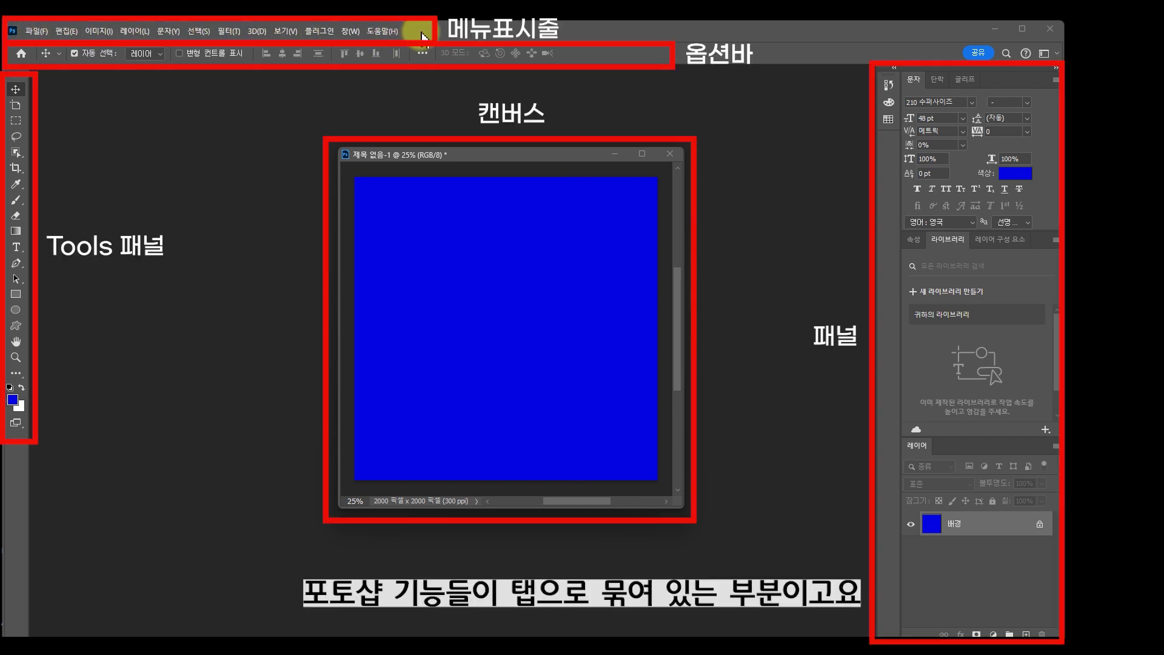
{"action": "left_click", "coordinate": [64, 30]}
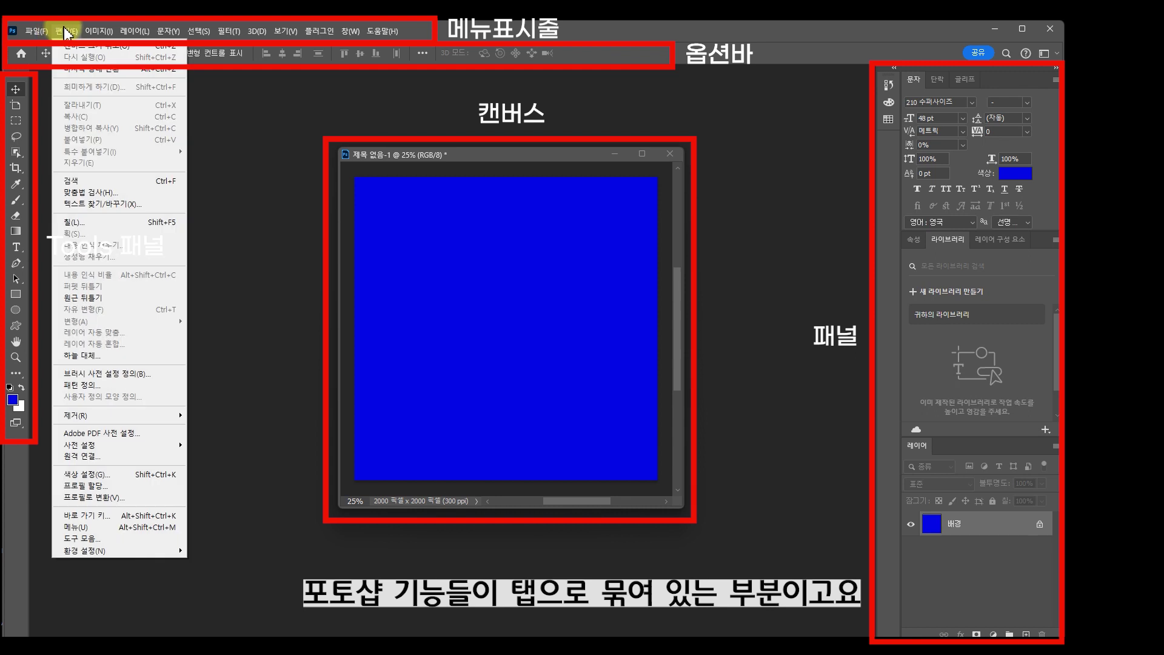
{"action": "left_click", "coordinate": [428, 35]}
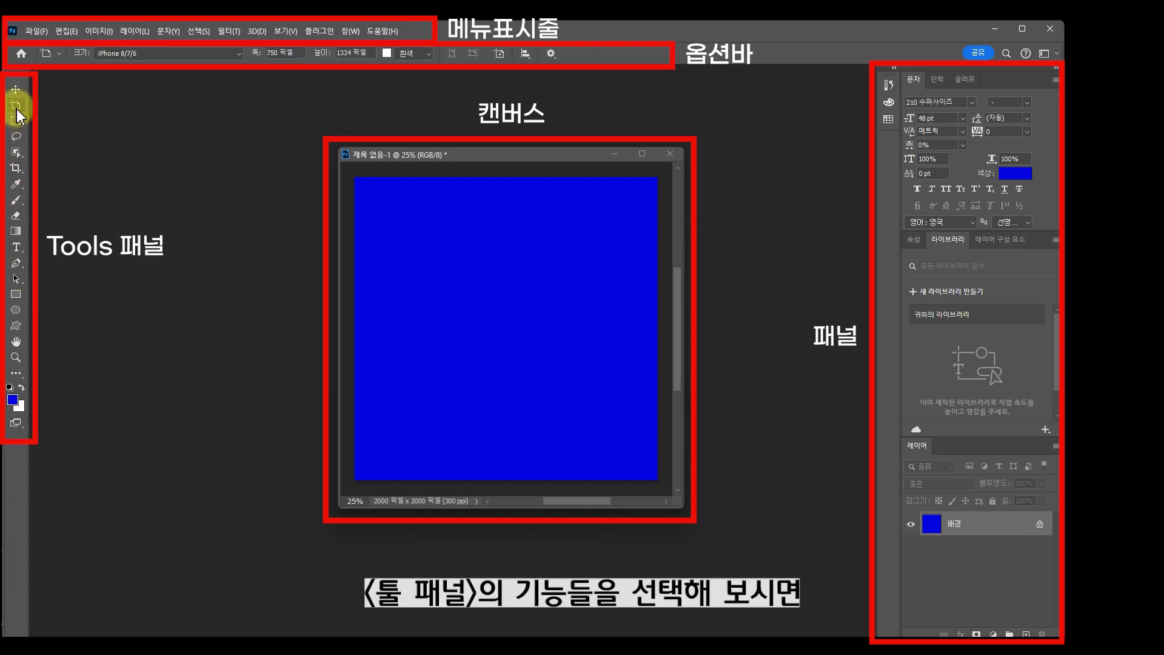
- Switch through the marquee, lasso, object selection, crop, eyedropper and brush tools to compare their options
{"action": "left_click", "coordinate": [20, 124]}
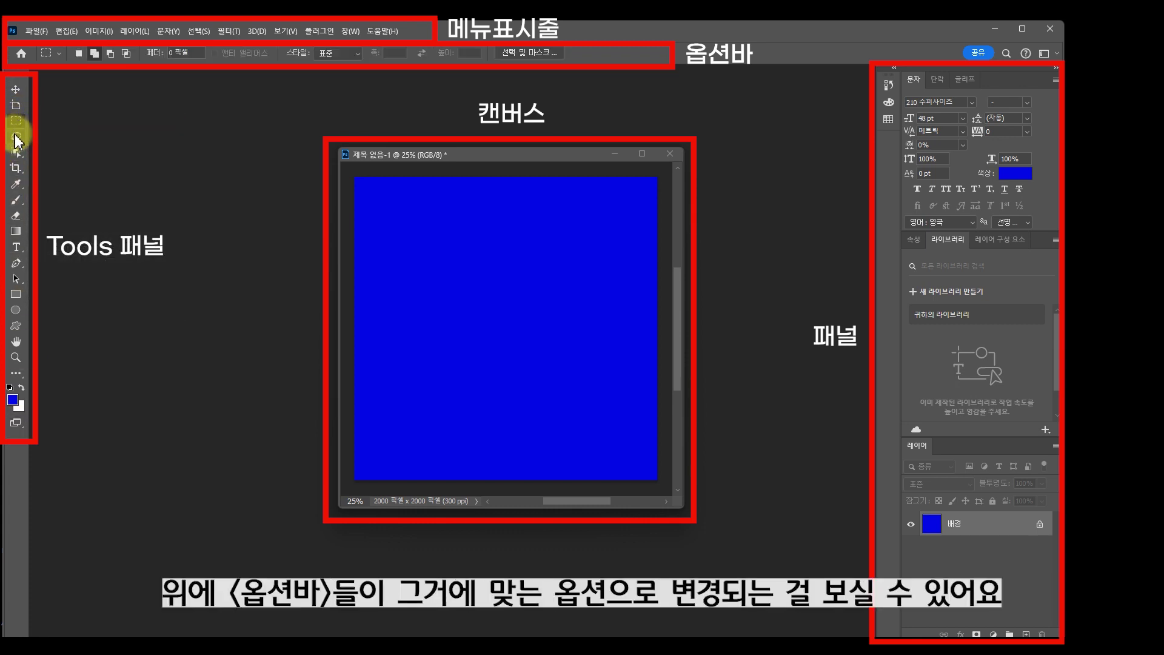
{"action": "left_click", "coordinate": [16, 136]}
{"action": "left_click", "coordinate": [16, 155]}
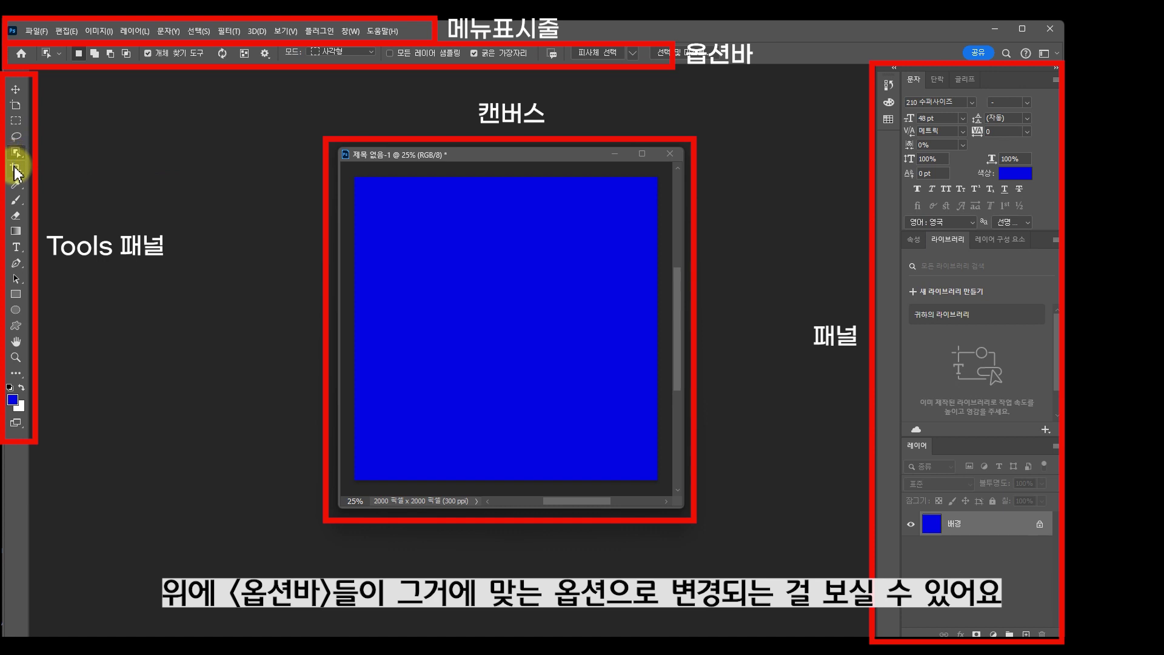
{"action": "left_click", "coordinate": [15, 170]}
{"action": "left_click", "coordinate": [16, 183]}
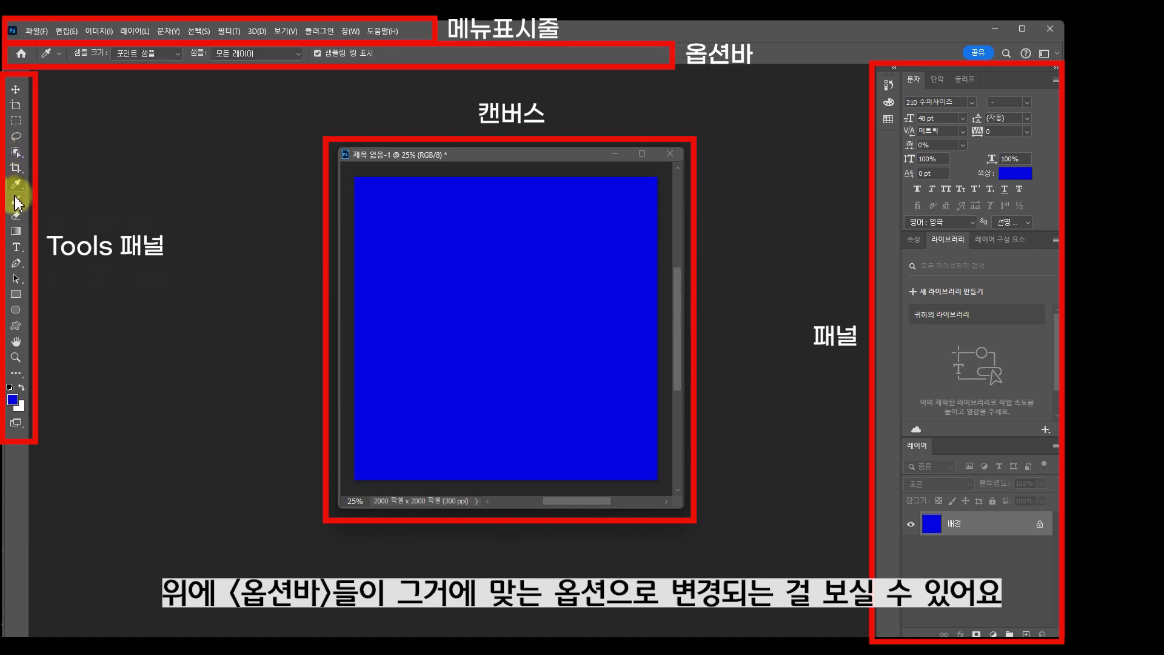
{"action": "left_click", "coordinate": [16, 200]}
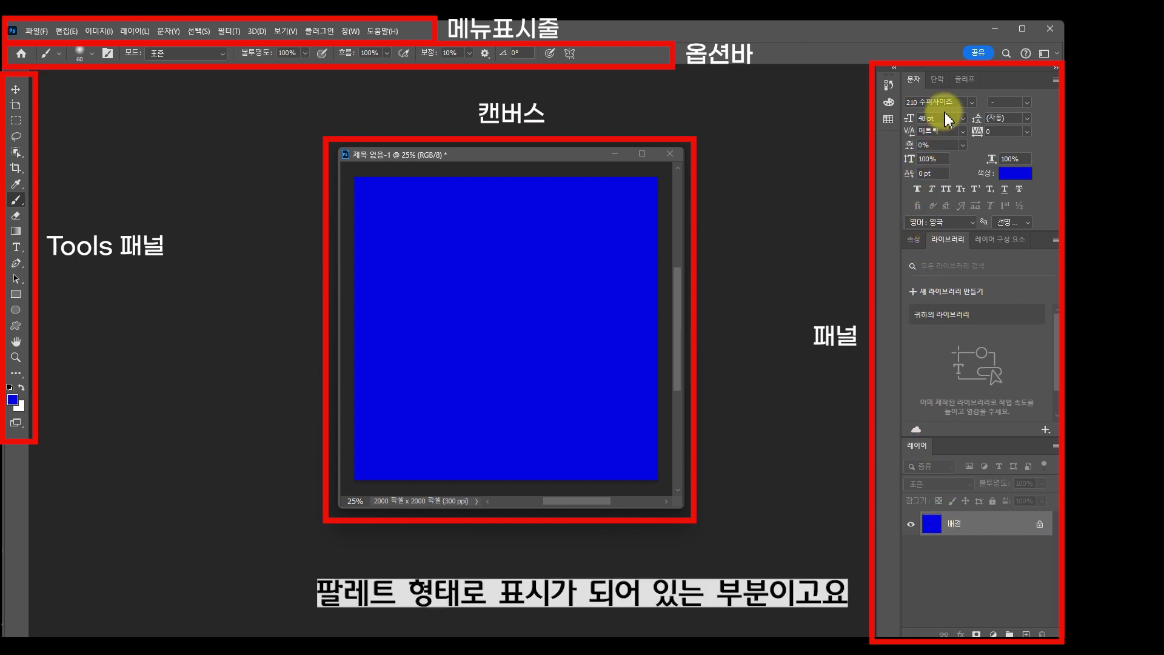
- Look through the text-related settings, ending on paragraph, and show the document's properties
{"action": "left_click", "coordinate": [963, 79]}
{"action": "left_click", "coordinate": [918, 82]}
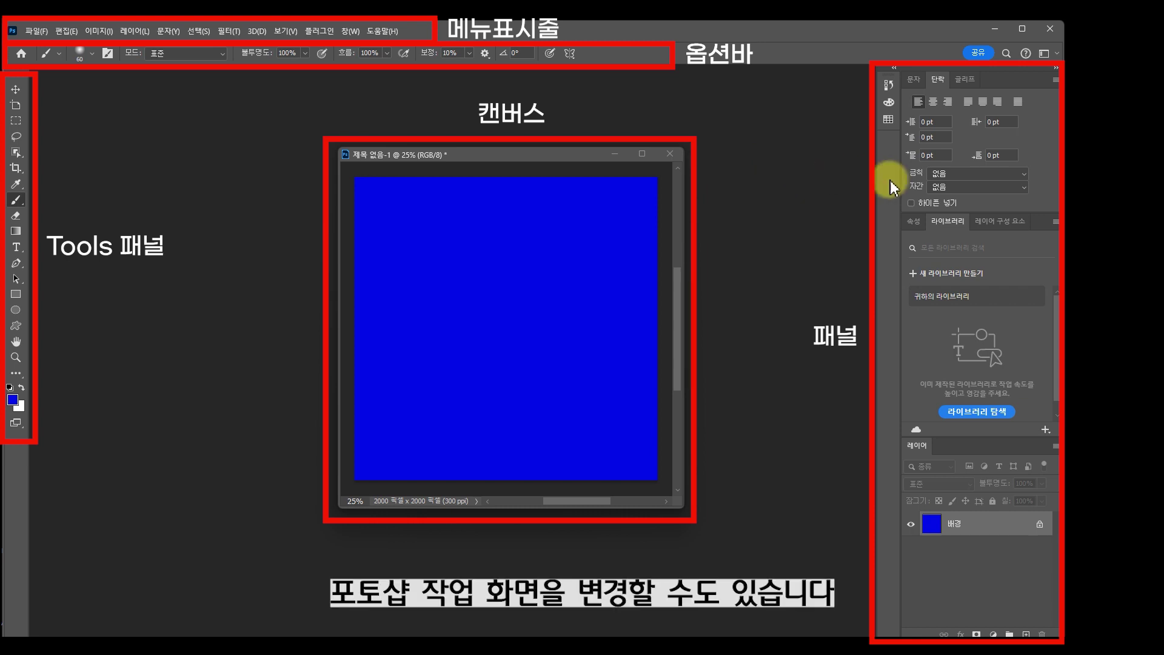
{"action": "left_click", "coordinate": [913, 221]}
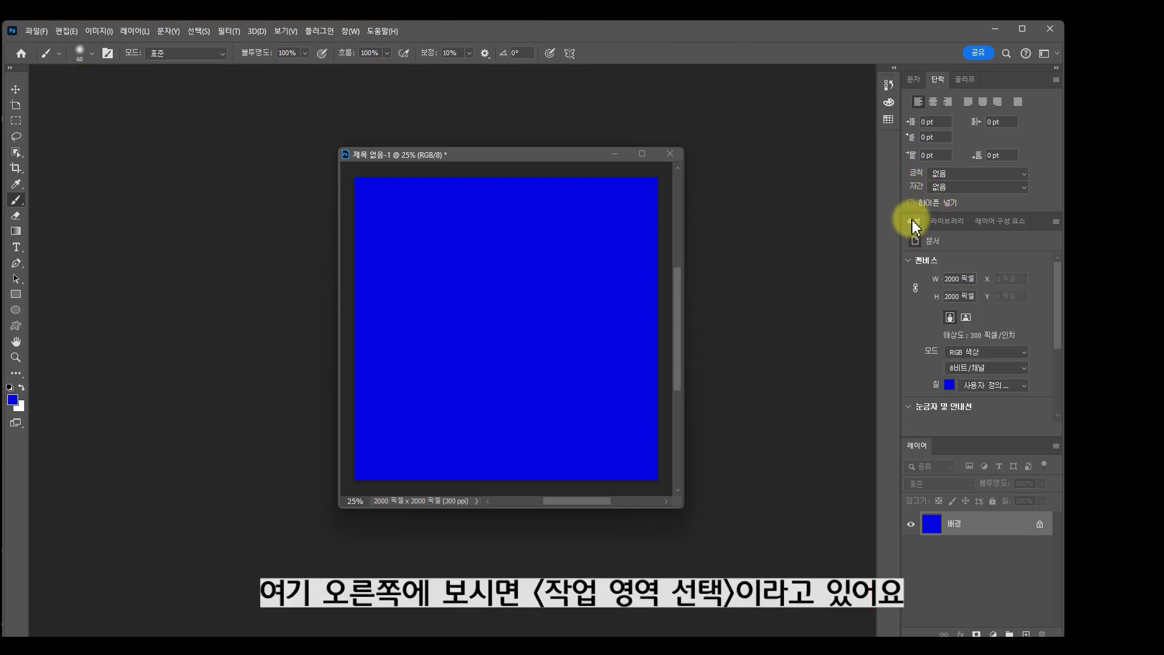
- Check that the Graphic and Web workspace is the selected one
{"action": "left_click", "coordinate": [1046, 57]}
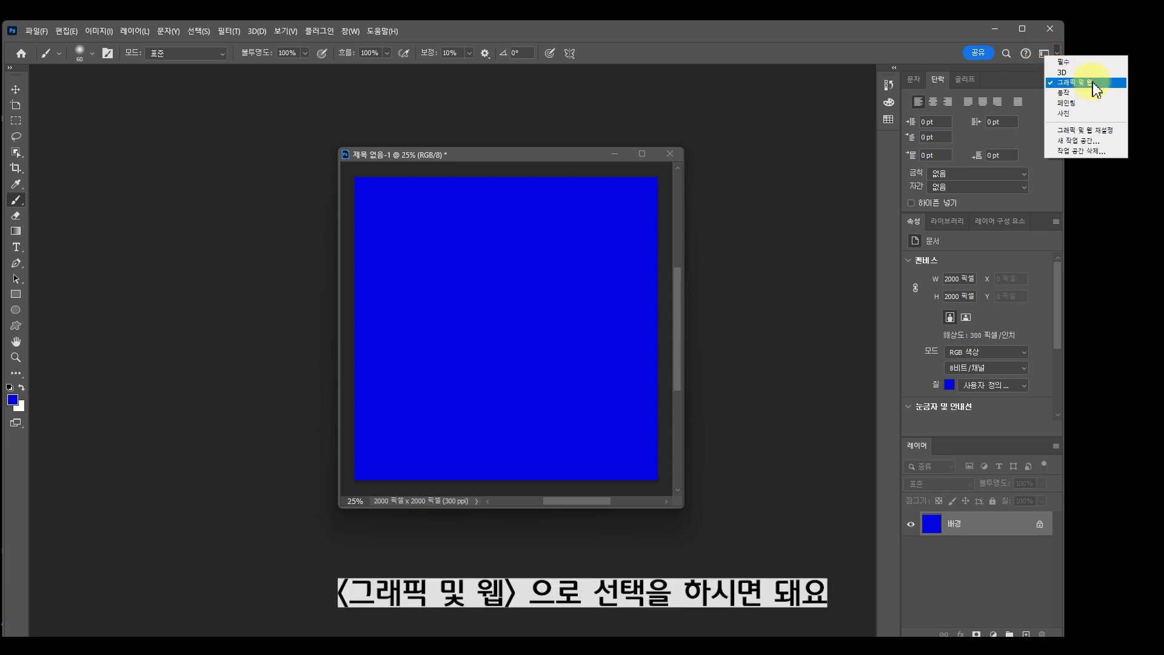
{"action": "left_click", "coordinate": [788, 197]}
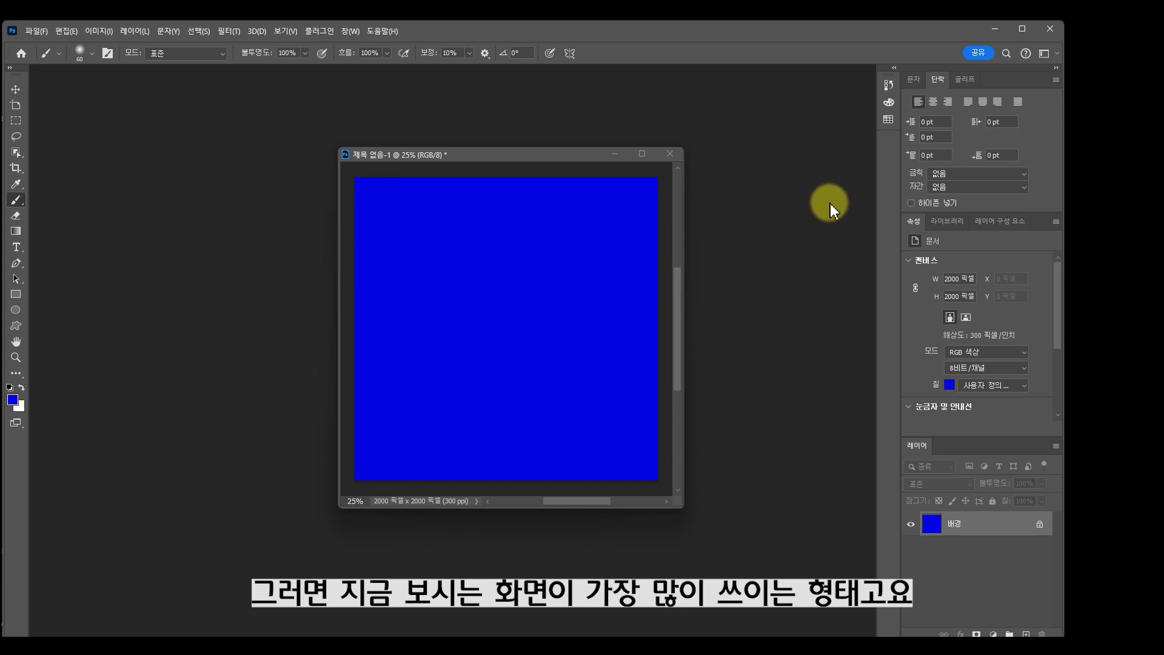
- Look at Libraries and Layer Comps, and close the whole group that holds them together with Properties
{"action": "left_click", "coordinate": [946, 221]}
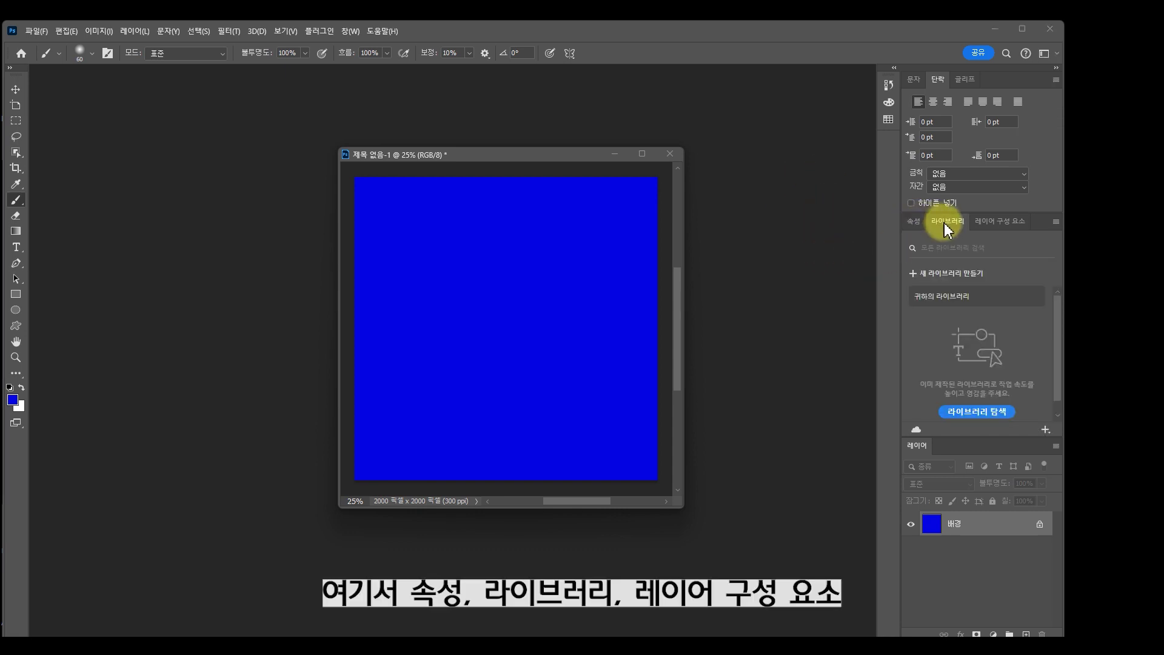
{"action": "left_click", "coordinate": [977, 223]}
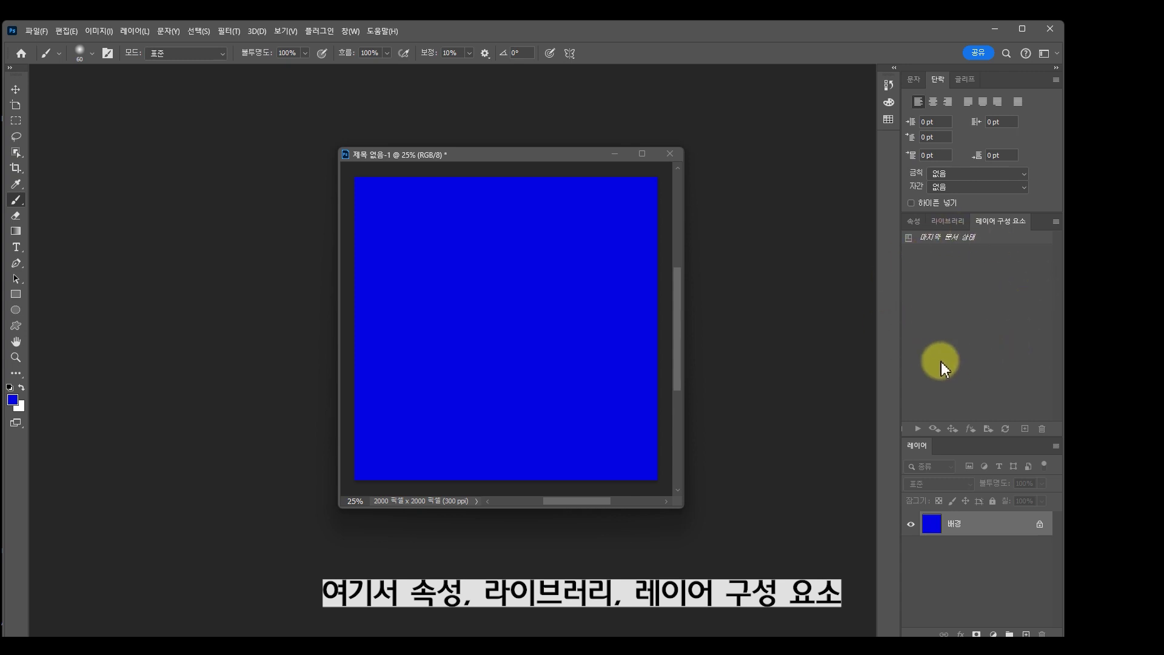
{"action": "left_click", "coordinate": [1056, 223]}
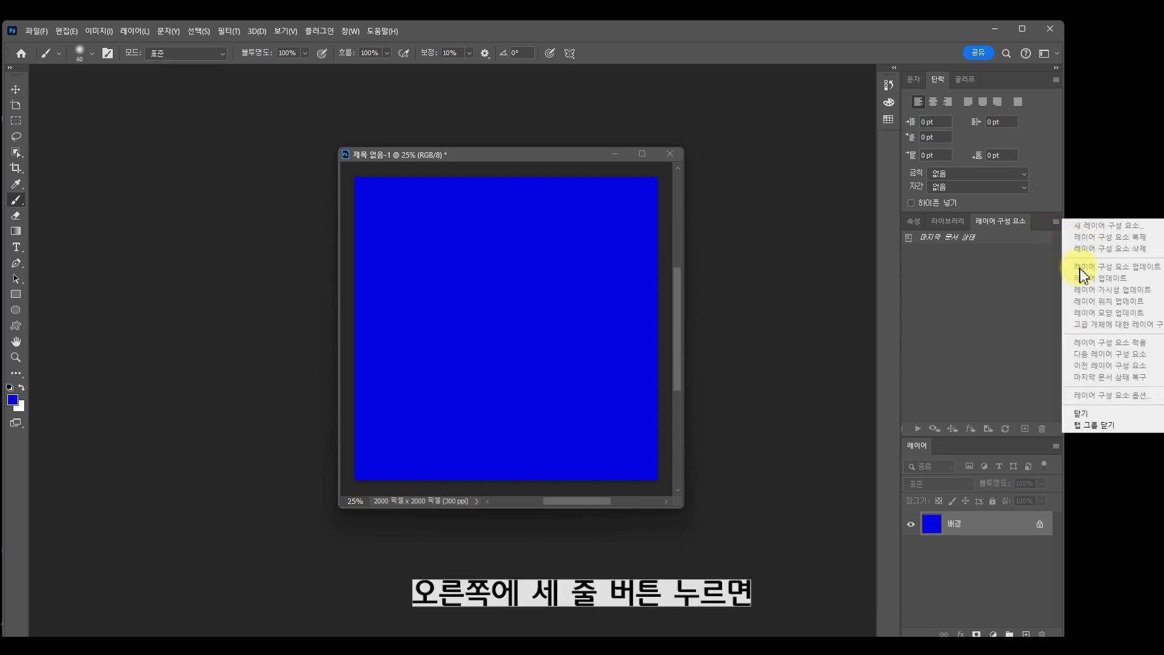
{"action": "left_click", "coordinate": [1076, 427]}
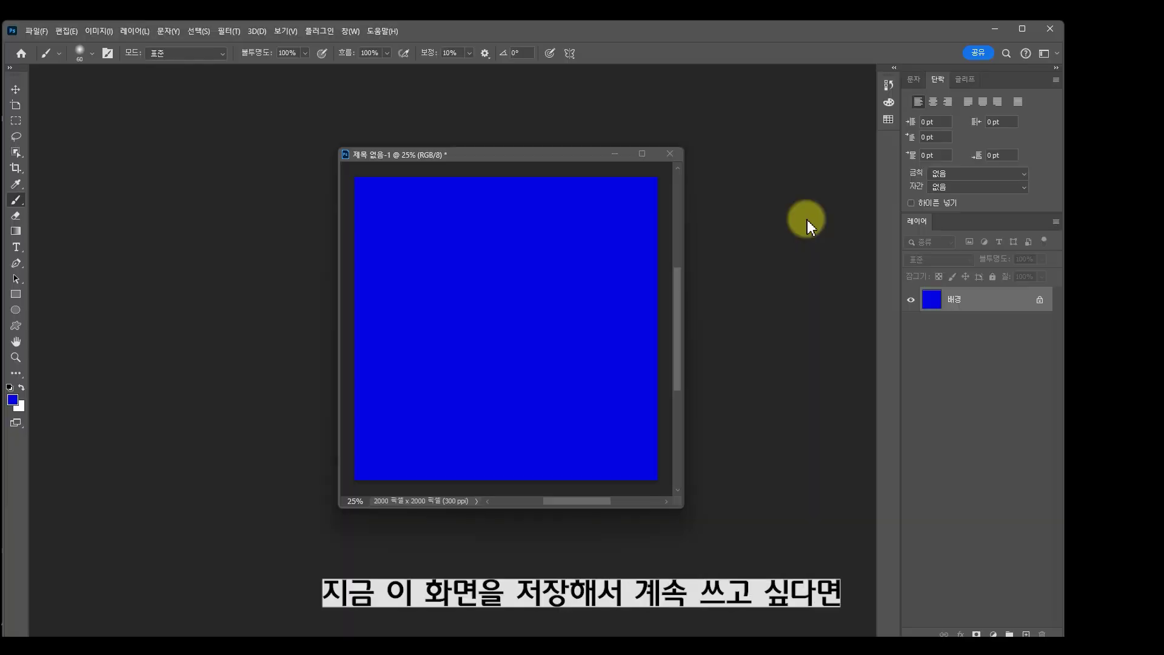
- Save the current layout as a new workspace named with the instructor's nickname followed by 작업공간
{"action": "left_click", "coordinate": [1048, 56]}
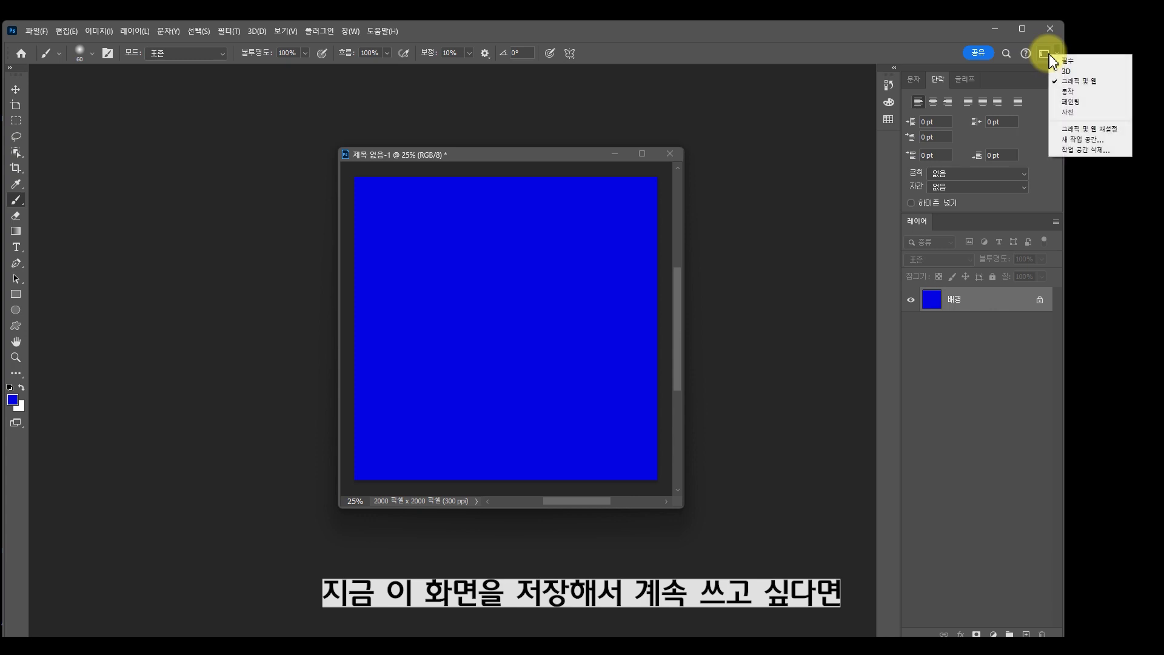
{"action": "left_click", "coordinate": [1099, 147]}
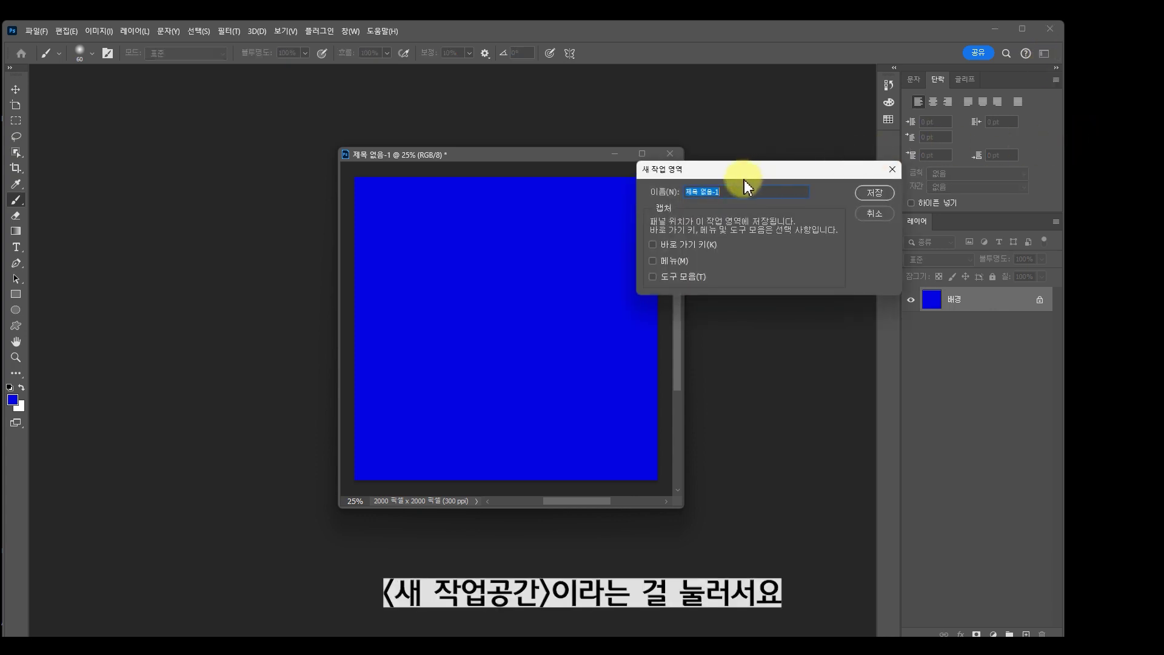
{"action": "type", "text": "온디쌤 ㅈ"}
{"action": "type", "text": "업공간"}
{"action": "left_click", "coordinate": [861, 195]}
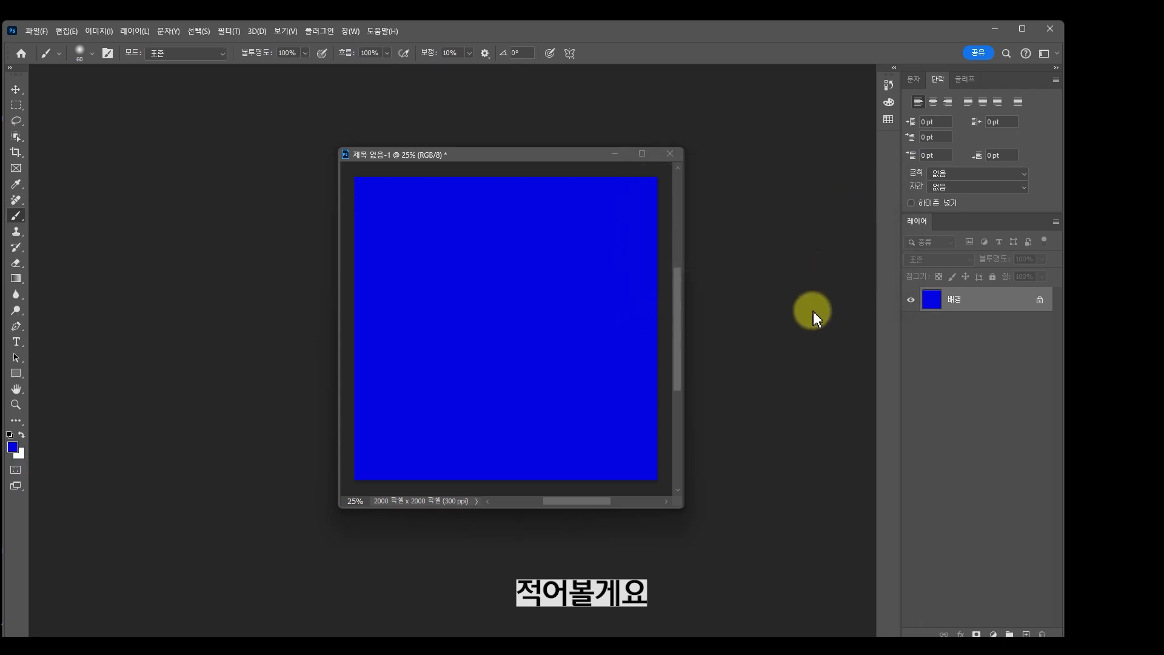
- Detach and close the Character, Glyphs and Tools panels to disrupt the saved layout
{"action": "left_click_drag", "start_coordinate": [913, 80], "coordinate": [897, 156]}
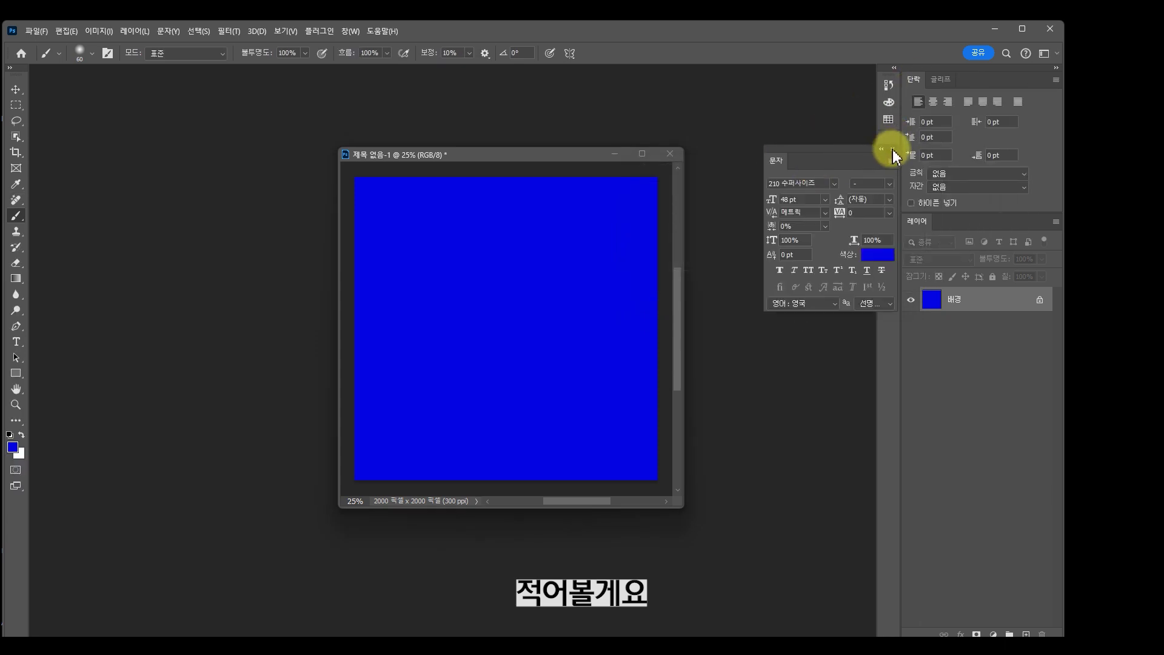
{"action": "left_click", "coordinate": [891, 149]}
{"action": "left_click_drag", "start_coordinate": [937, 80], "coordinate": [912, 146]}
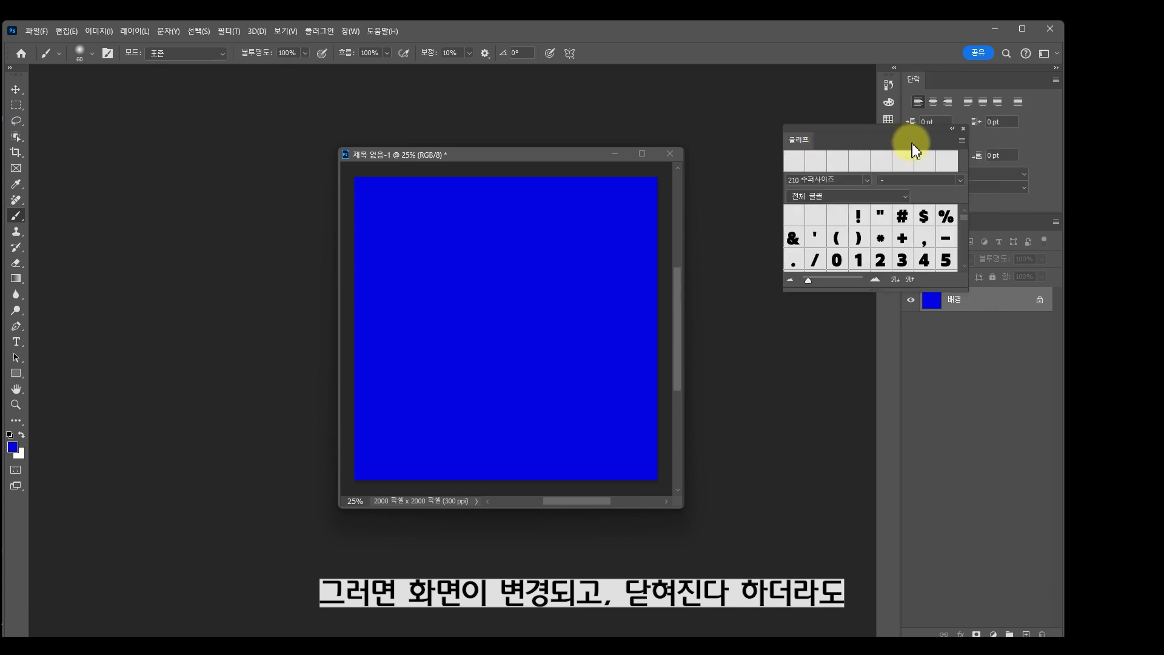
{"action": "left_click", "coordinate": [963, 129]}
{"action": "left_click_drag", "start_coordinate": [14, 76], "coordinate": [112, 109]}
{"action": "left_click", "coordinate": [93, 96]}
- Reset the custom workspace to its saved layout
{"action": "left_click", "coordinate": [1055, 53]}
{"action": "left_click", "coordinate": [1076, 151]}
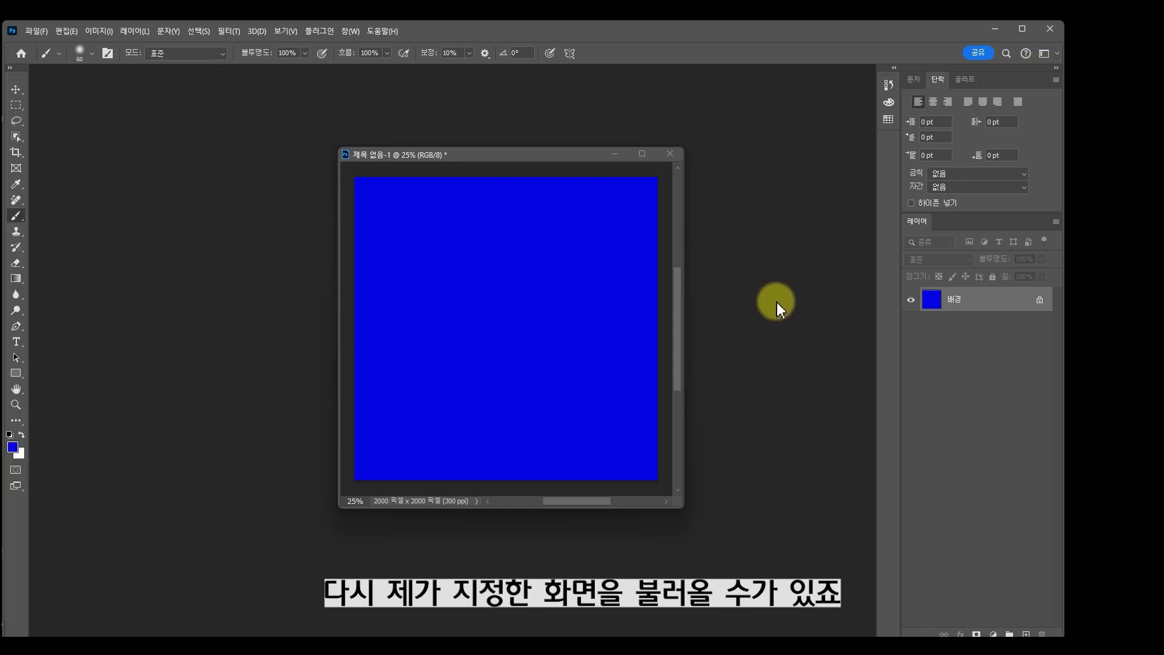
- Detach the Layers panel from its dock and close it
{"action": "left_click_drag", "start_coordinate": [918, 222], "coordinate": [785, 239]}
{"action": "left_click", "coordinate": [909, 221]}
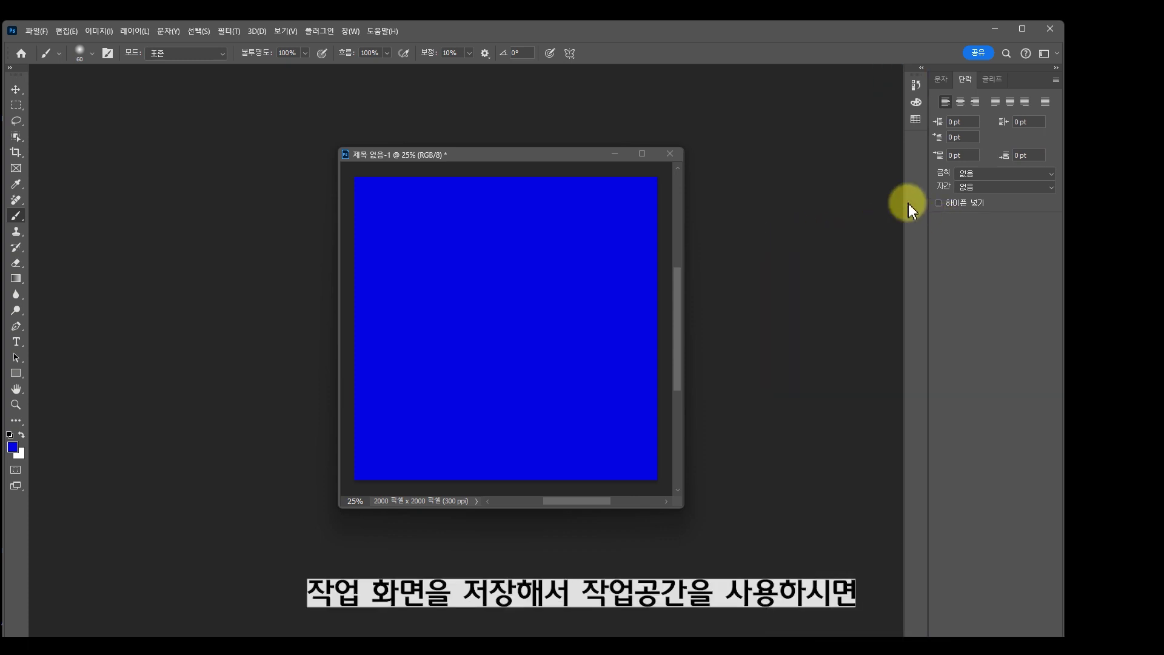
- Collapse the Character, Paragraph and Glyphs panel group to icons and reset the custom workspace to its saved layout
{"action": "left_click", "coordinate": [1056, 68]}
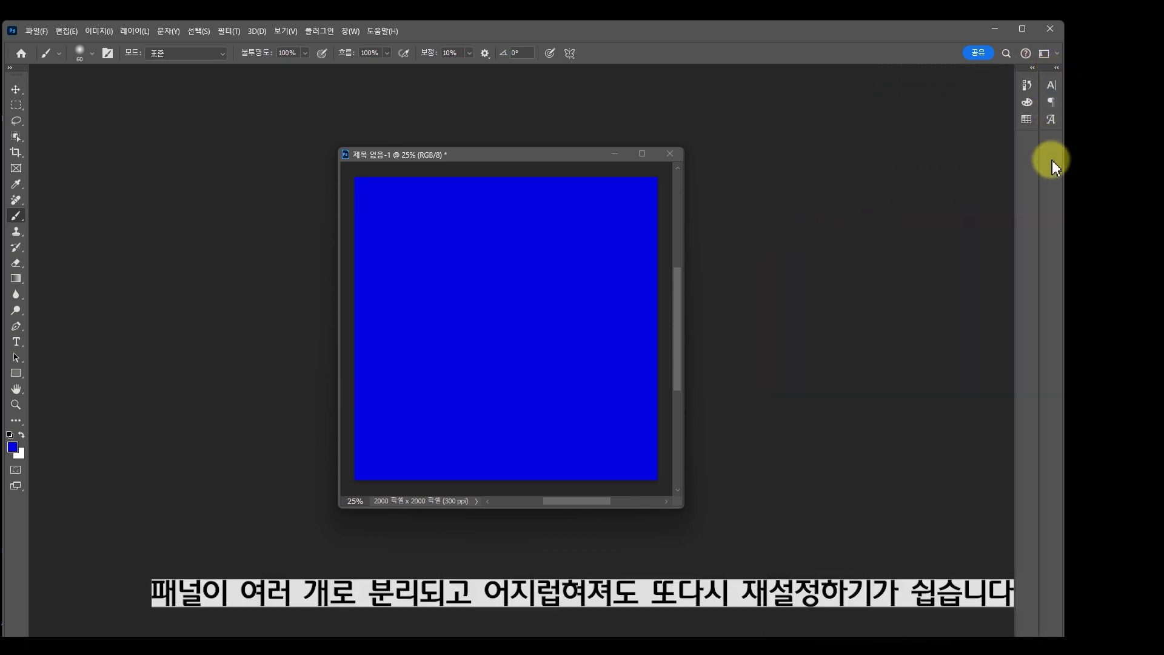
{"action": "left_click", "coordinate": [1056, 55]}
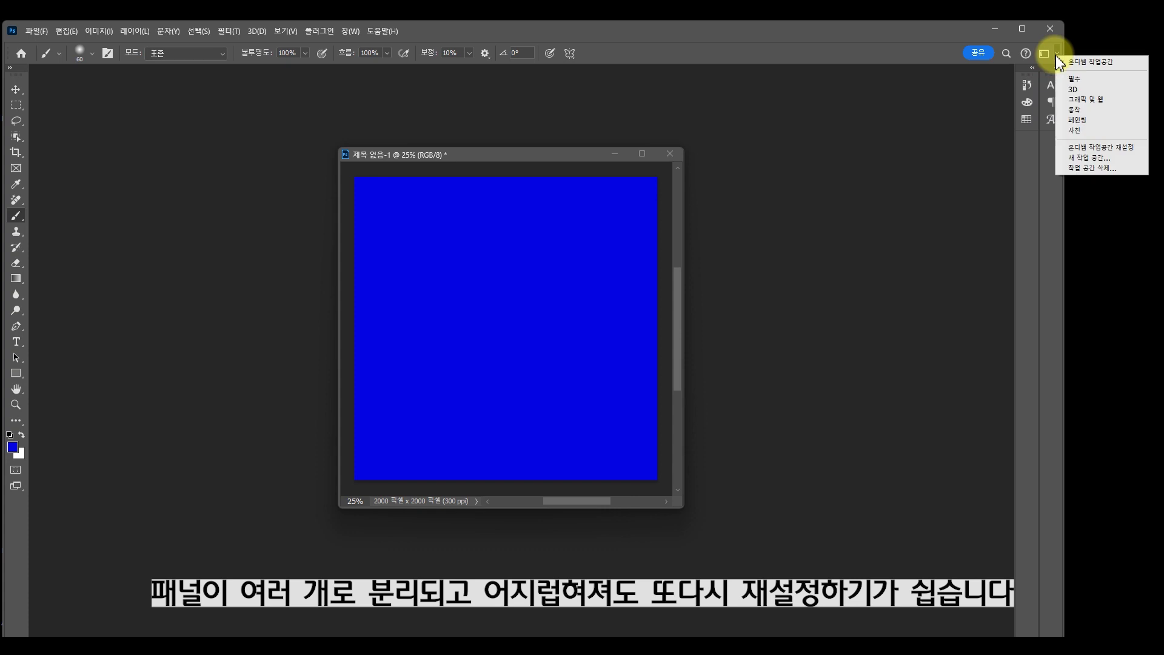
{"action": "left_click", "coordinate": [1074, 147]}
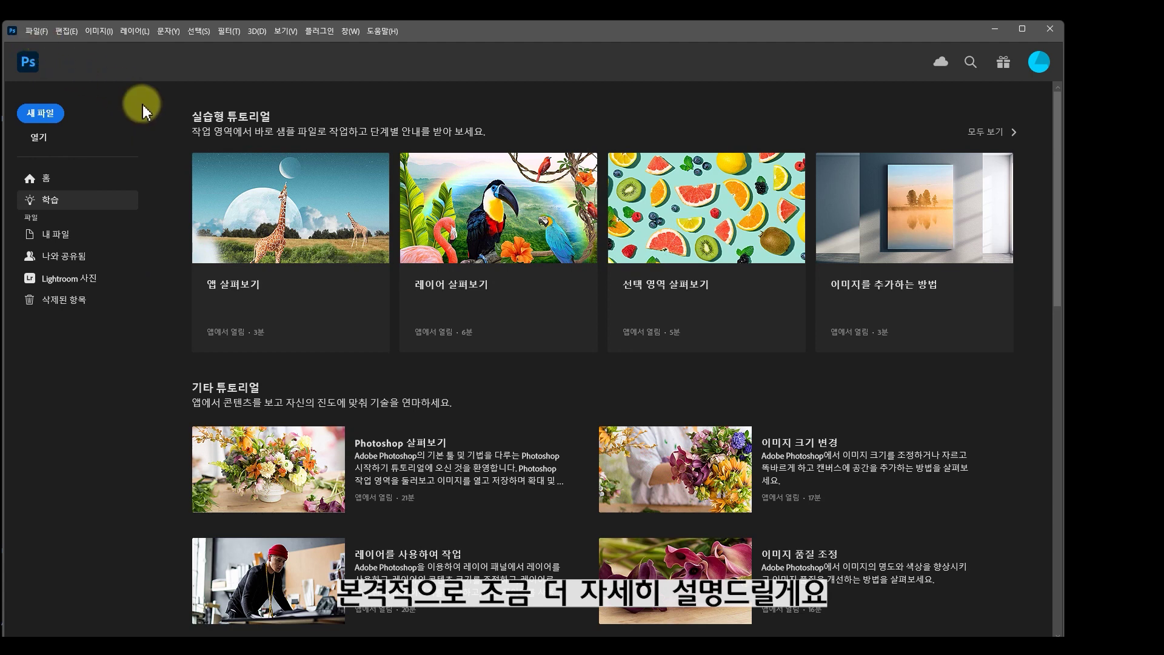
- Open the file 레이어구조 from the folder 1.메뉴화면,레이어 등
{"action": "left_click", "coordinate": [40, 34]}
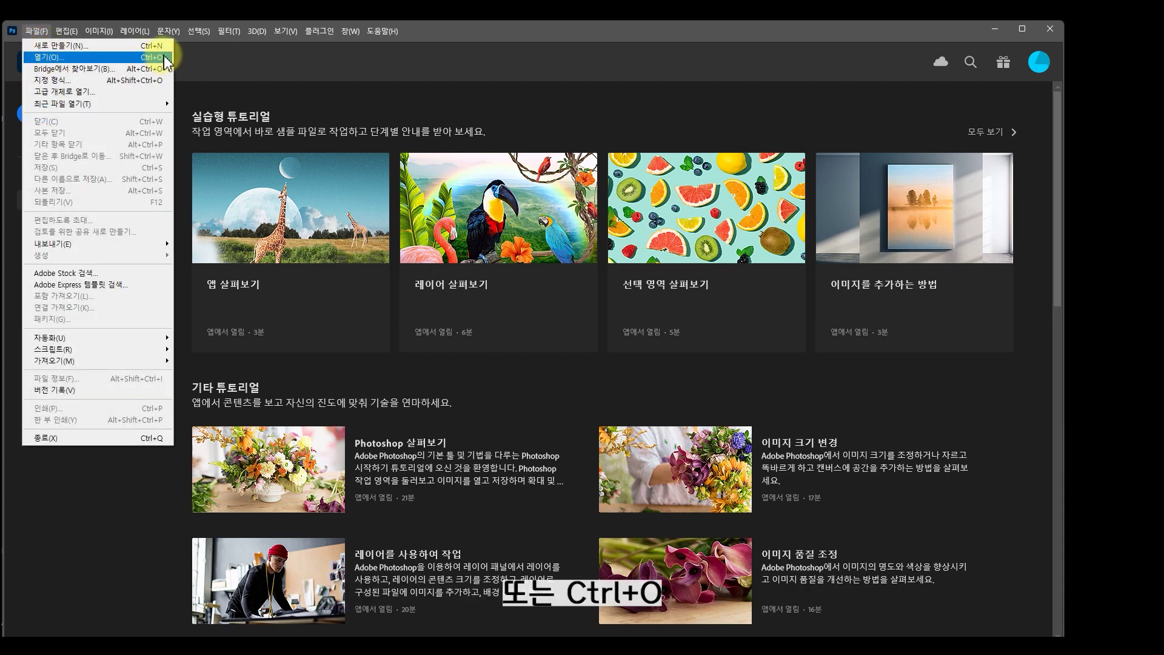
{"action": "left_click", "coordinate": [185, 92]}
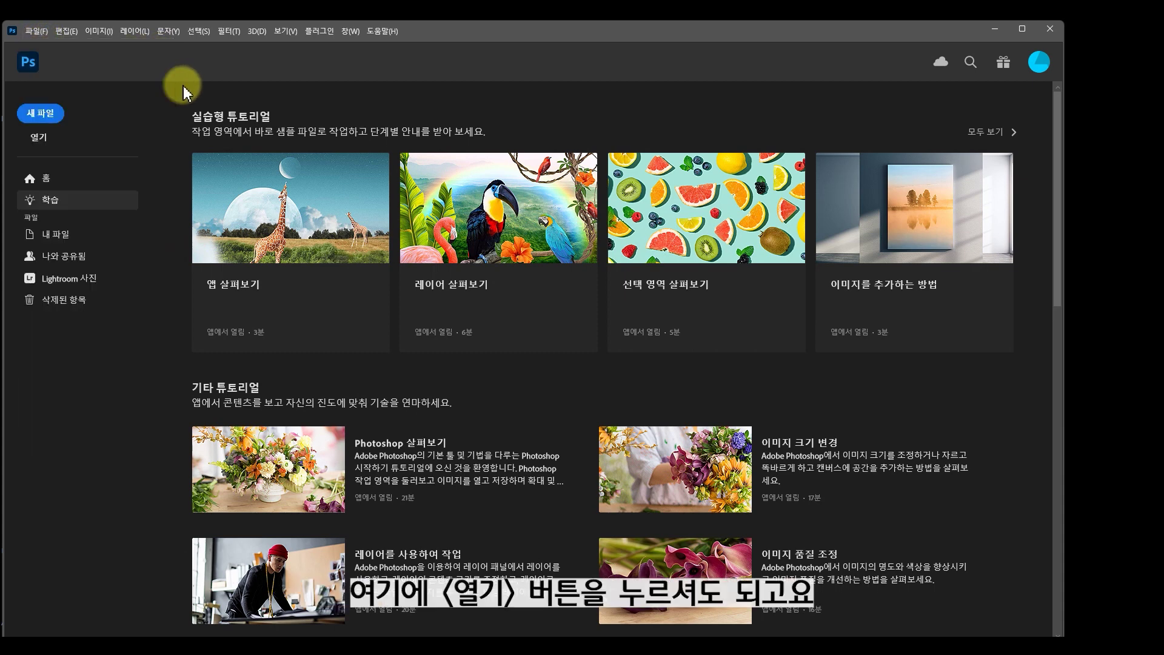
{"action": "left_click", "coordinate": [40, 144]}
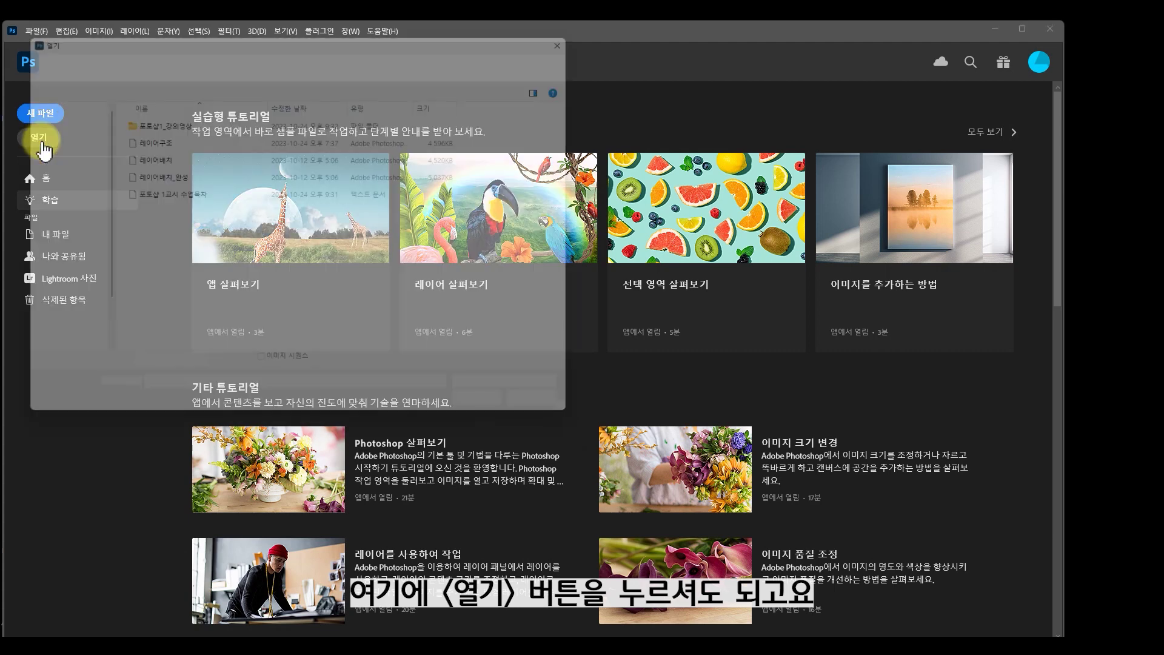
{"action": "left_click", "coordinate": [260, 151]}
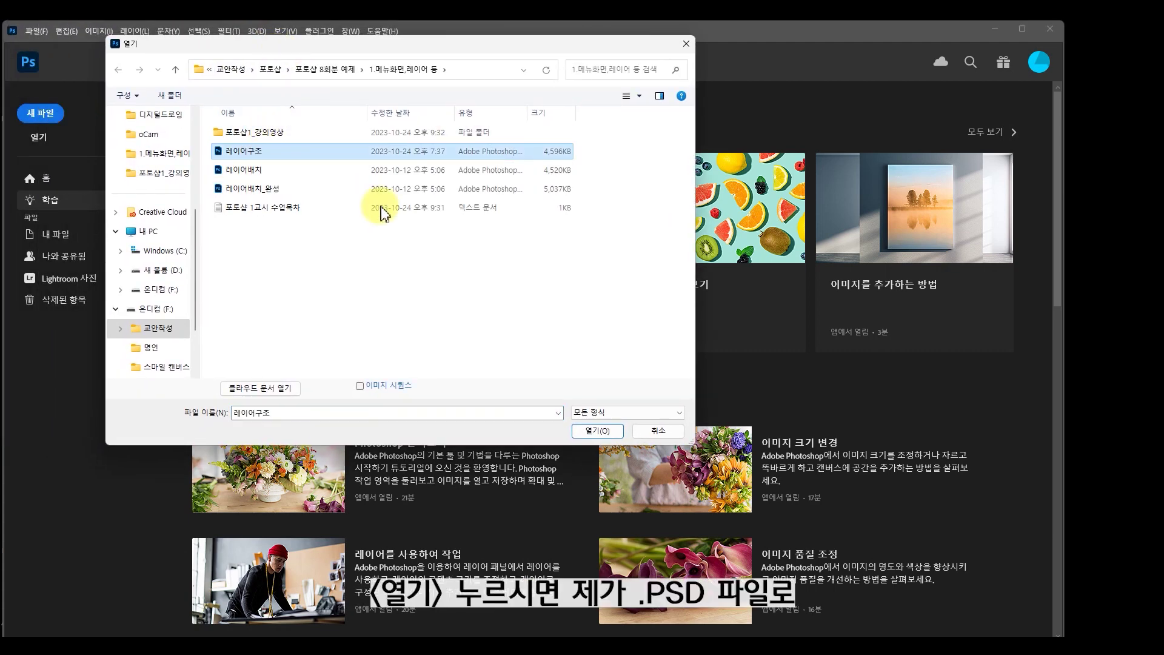
{"action": "left_click", "coordinate": [595, 432]}
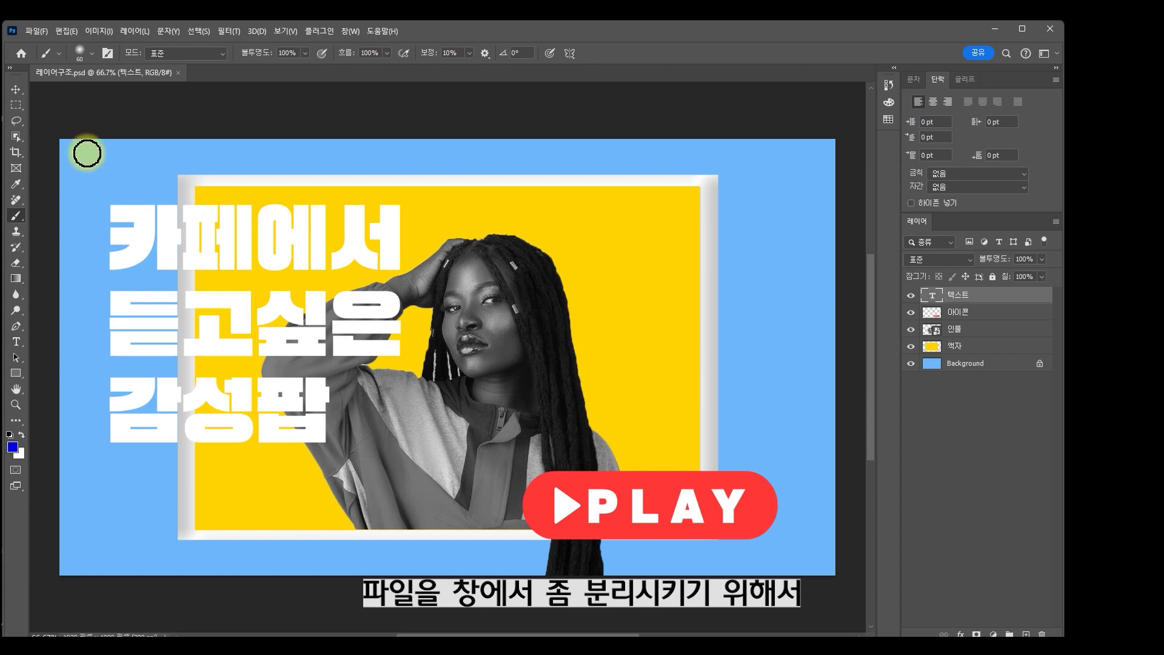
- Switch to the Move tool and detach the 레이어구조.psd document into a floating window
{"action": "left_click", "coordinate": [16, 89]}
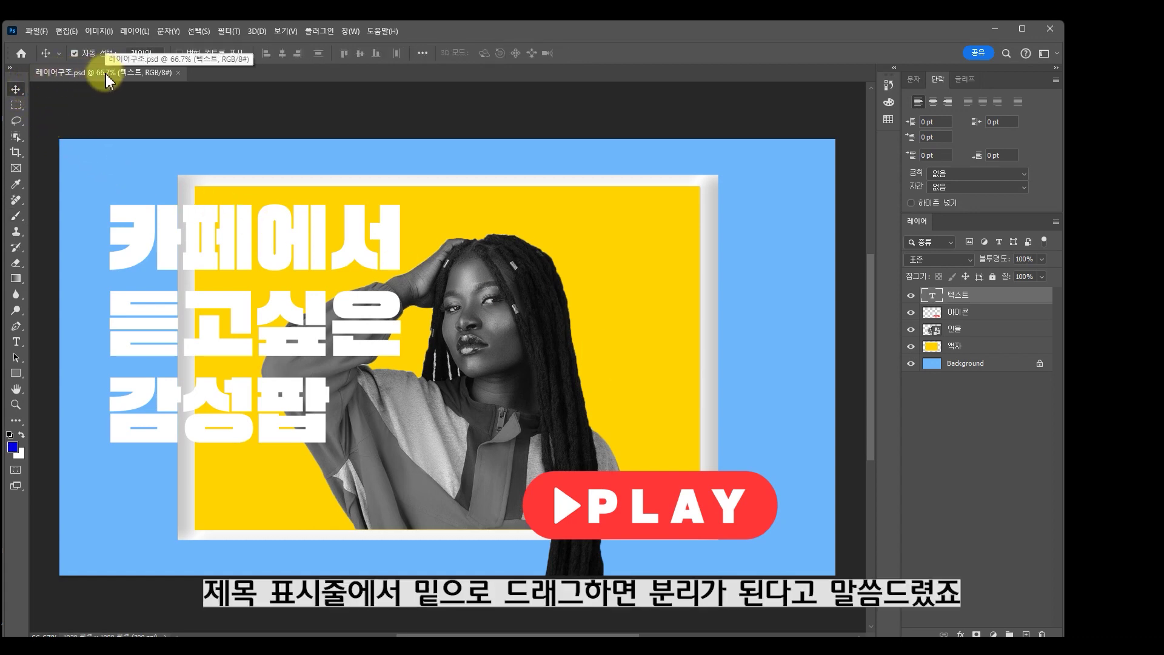
{"action": "left_click_drag", "start_coordinate": [106, 80], "coordinate": [169, 109]}
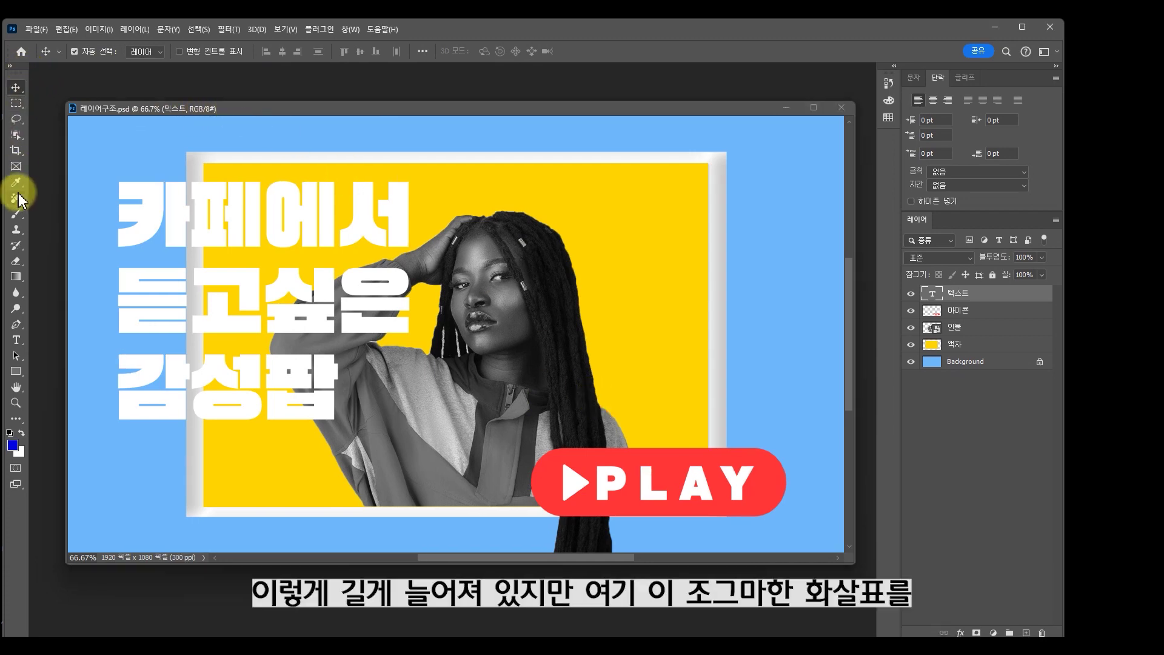
- Change the Tools panel to two columns and detach it as a floating panel beside the document
{"action": "left_click", "coordinate": [10, 66]}
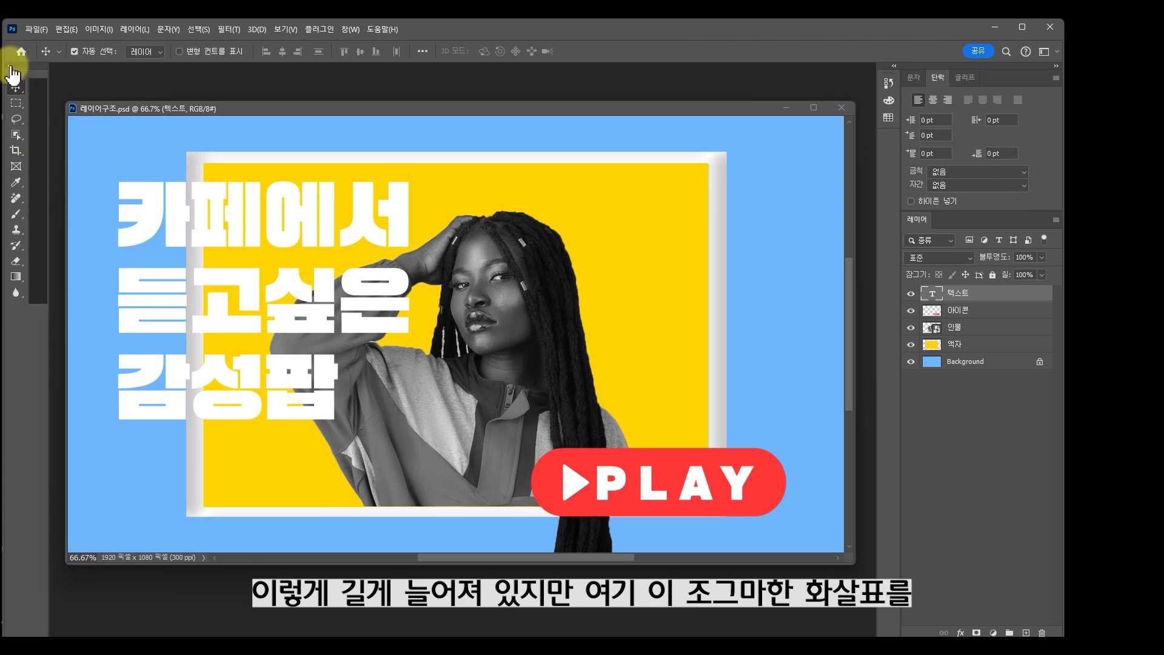
{"action": "left_click_drag", "start_coordinate": [24, 79], "coordinate": [52, 117]}
{"action": "left_click_drag", "start_coordinate": [45, 120], "coordinate": [42, 158]}
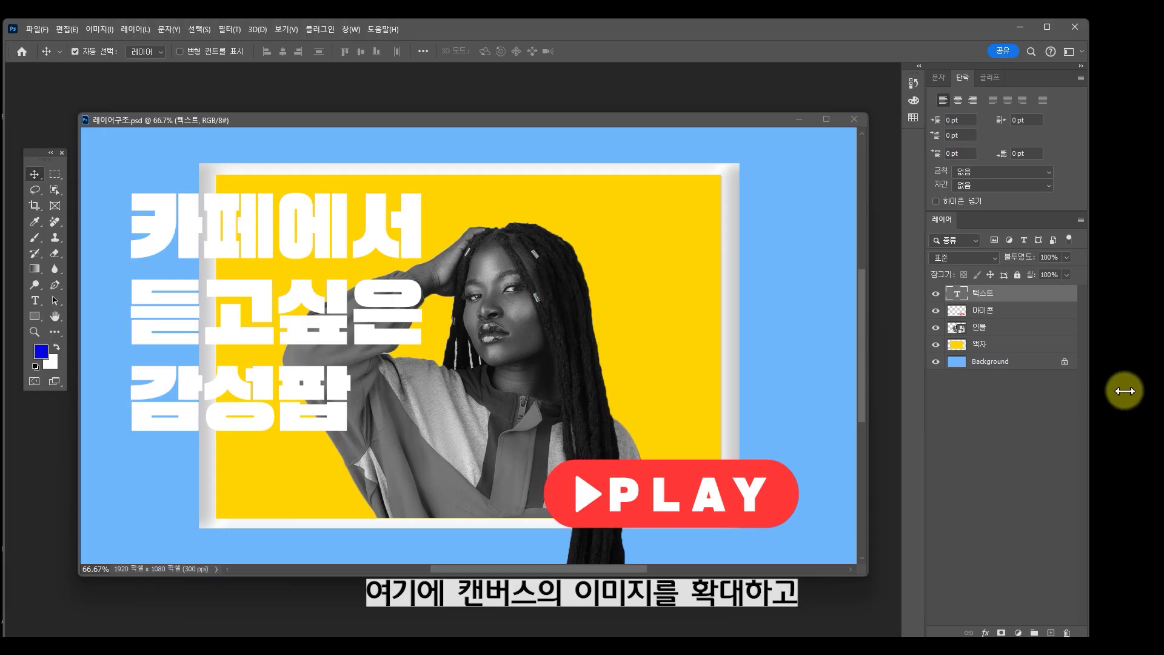
- Widen the application window and shift the floating document away from the Tools panel
{"action": "left_click_drag", "start_coordinate": [1122, 390], "coordinate": [1160, 391]}
{"action": "left_click_drag", "start_coordinate": [680, 125], "coordinate": [736, 127]}
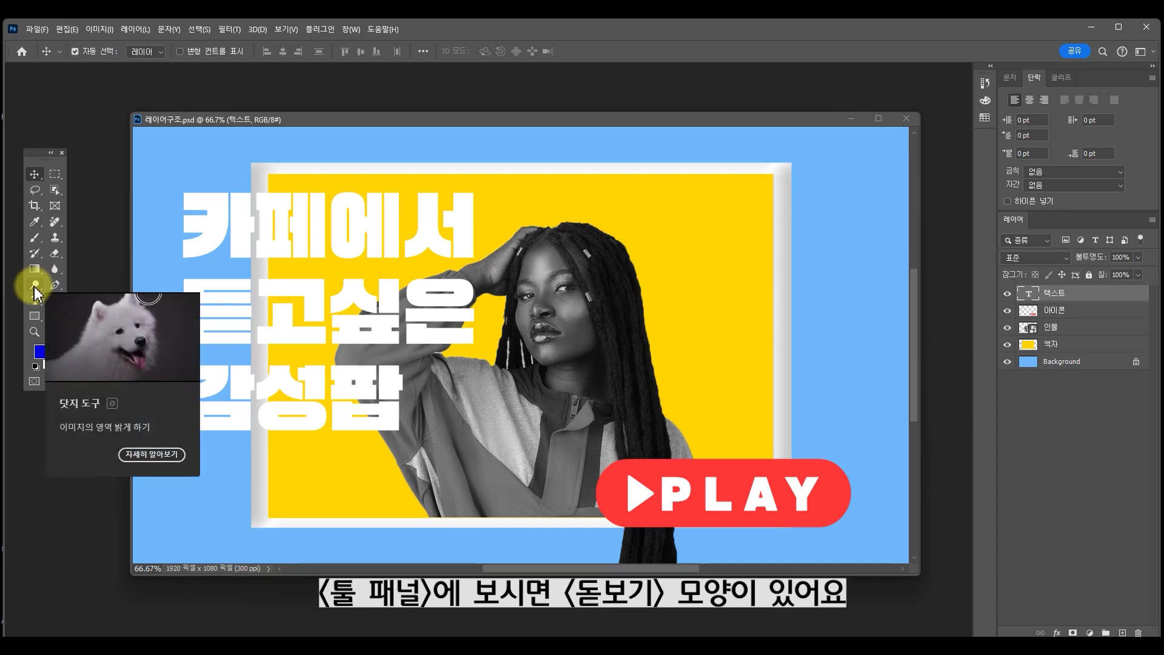
- Magnify the woman's face to 400% with the Zoom tool
{"action": "left_click", "coordinate": [34, 334]}
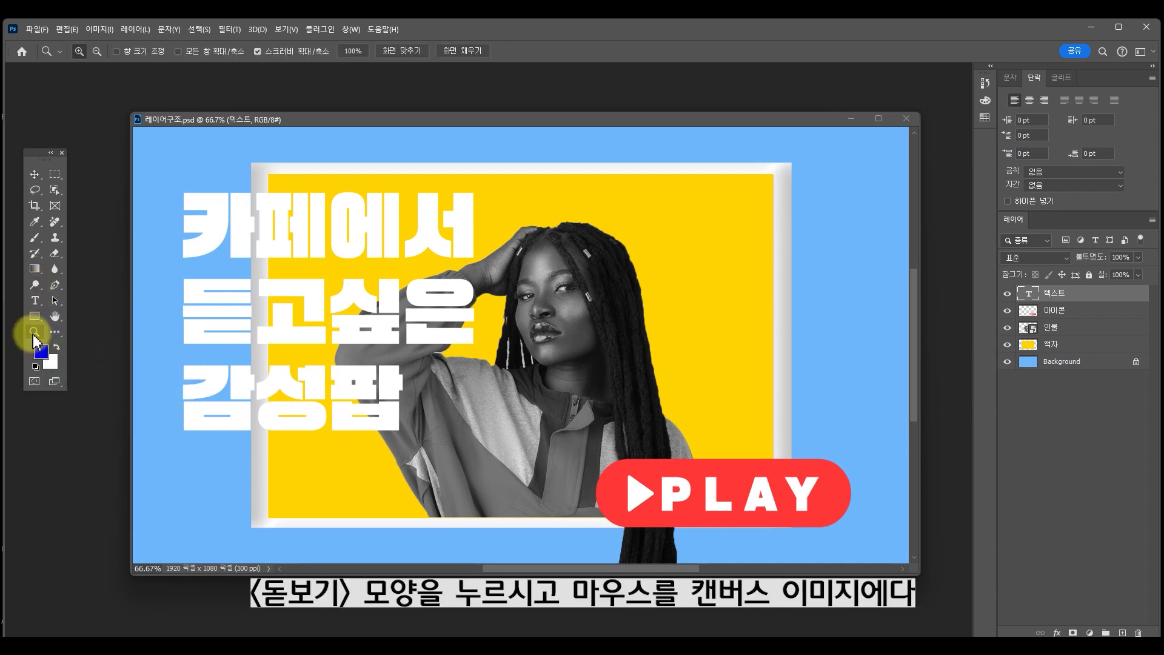
{"action": "left_click", "coordinate": [668, 254]}
{"action": "left_click", "coordinate": [413, 362]}
{"action": "left_click", "coordinate": [408, 364]}
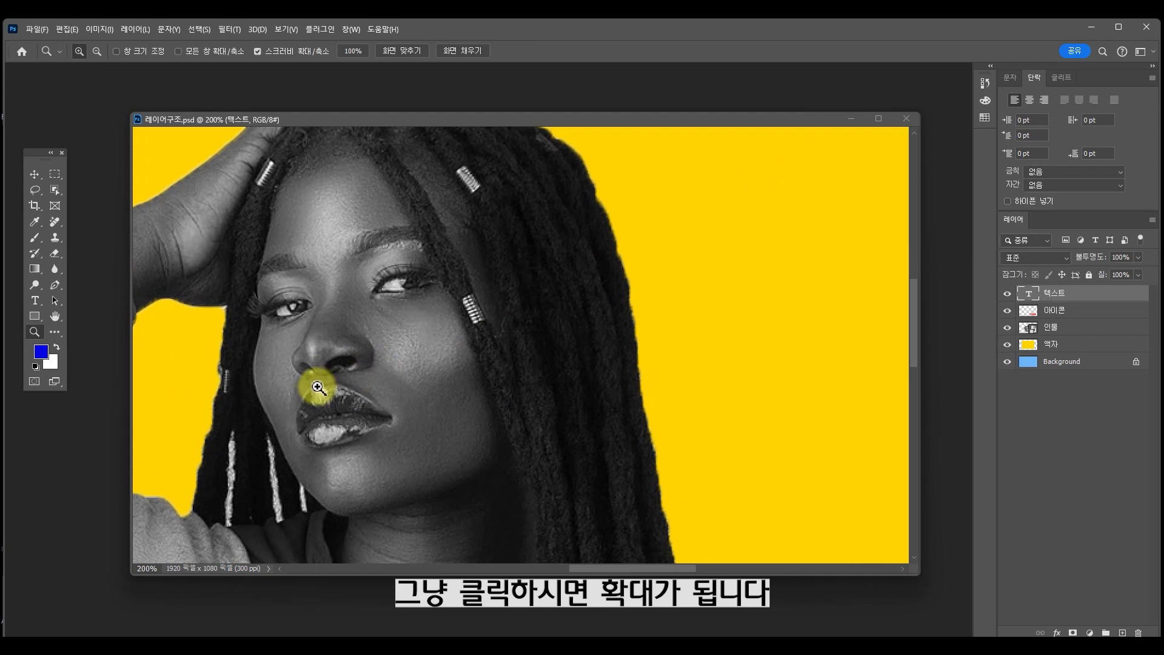
{"action": "left_click", "coordinate": [328, 388]}
{"action": "left_click", "coordinate": [638, 389]}
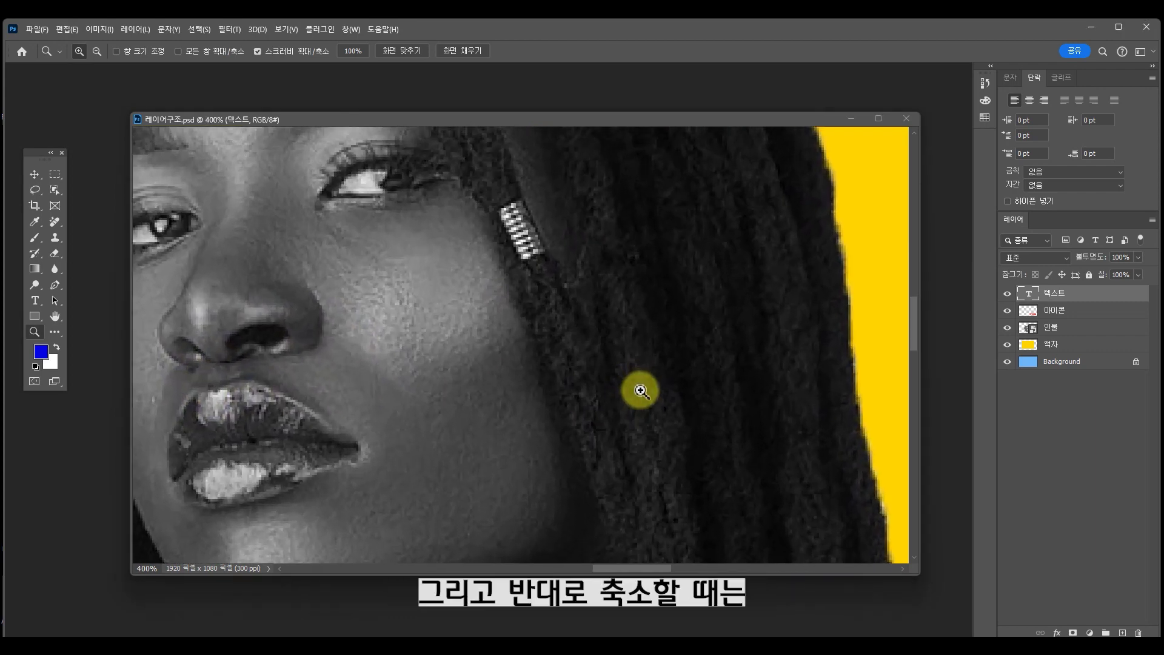
- Zoom the image back out to 25%
{"action": "left_click", "coordinate": [388, 315], "text": "alt"}
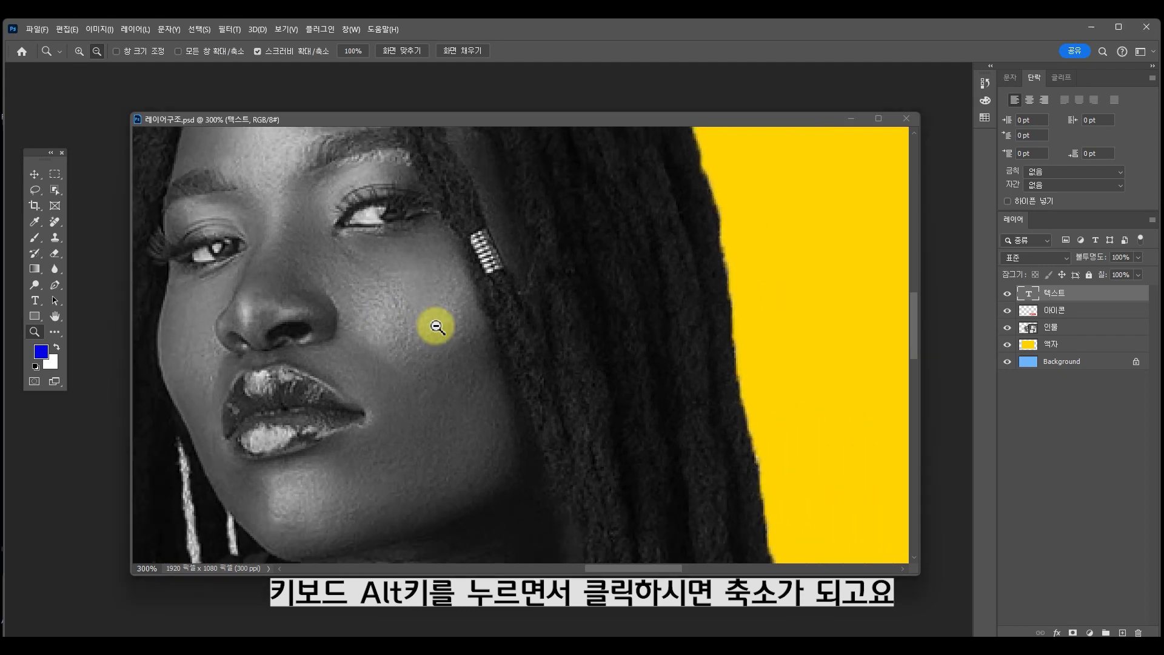
{"action": "left_click", "coordinate": [430, 327], "text": "alt"}
{"action": "left_click", "coordinate": [403, 335], "text": "alt"}
{"action": "left_click", "coordinate": [349, 357], "text": "alt"}
{"action": "left_click", "coordinate": [346, 359], "text": "alt"}
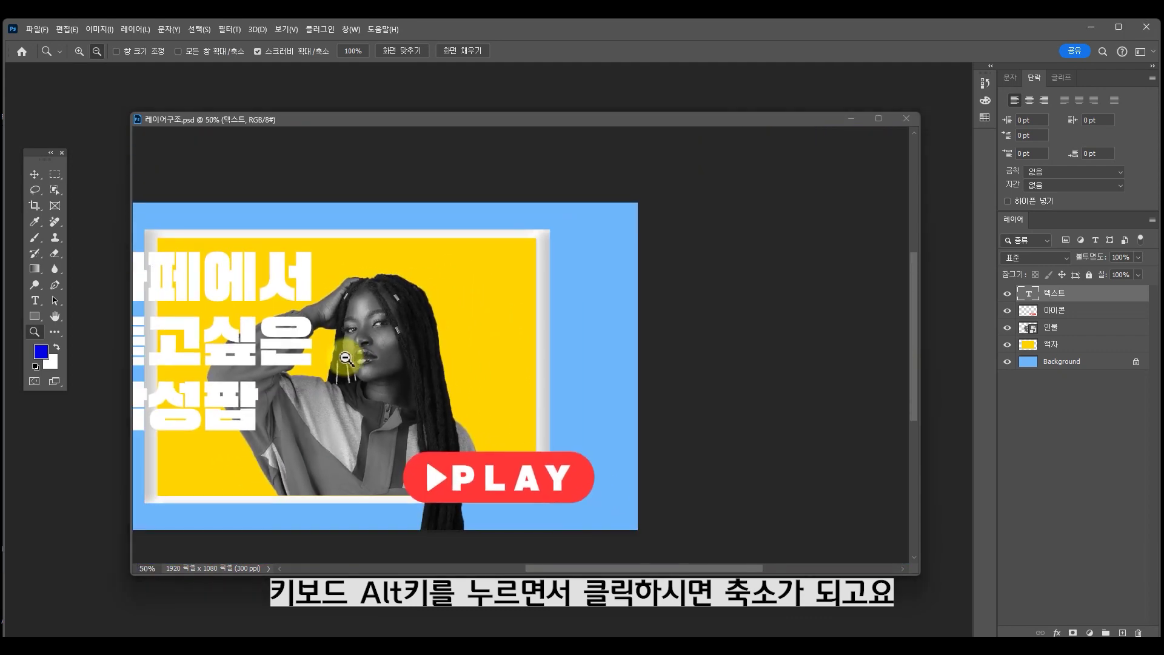
{"action": "left_click", "coordinate": [346, 358], "text": "alt"}
{"action": "left_click", "coordinate": [346, 359], "text": "alt"}
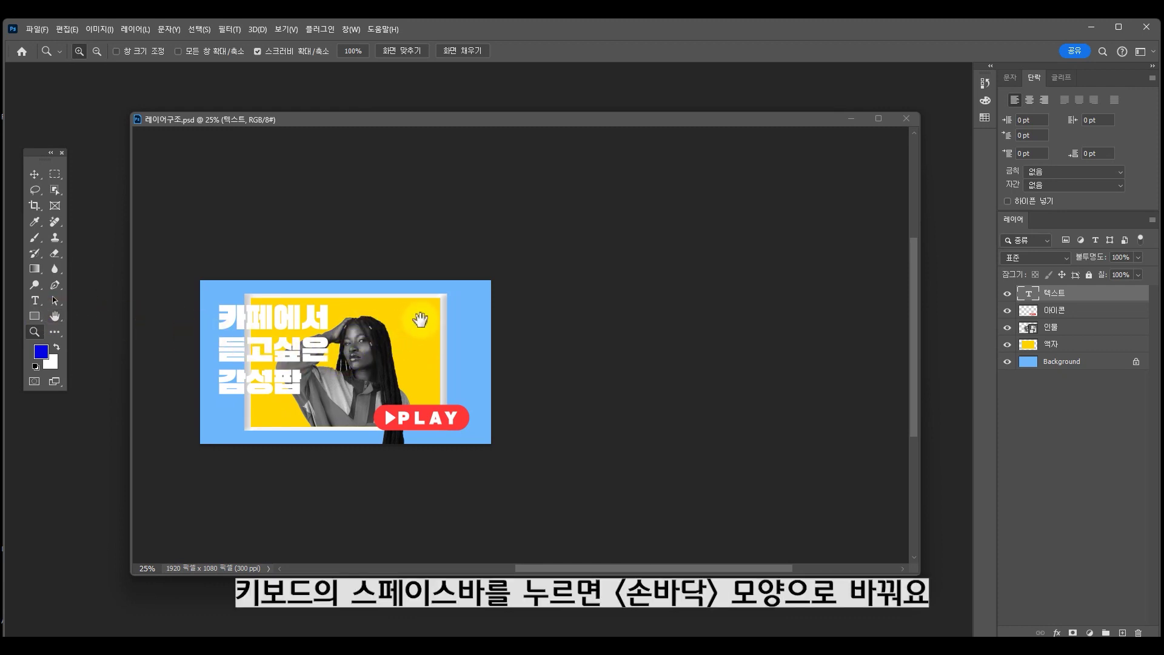
- Pan the image around its window with the temporary Hand tool and fit it to the screen
{"action": "left_click_drag", "start_coordinate": [354, 342], "coordinate": [564, 325]}
{"action": "left_click_drag", "start_coordinate": [637, 358], "coordinate": [513, 339]}
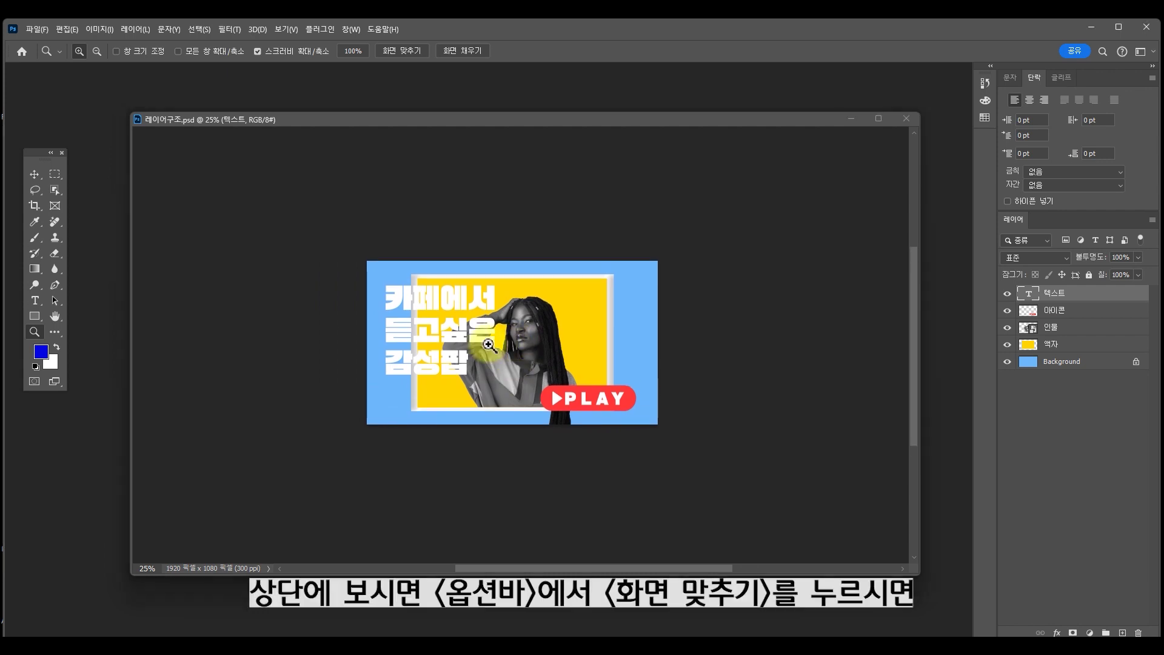
{"action": "left_click", "coordinate": [489, 344]}
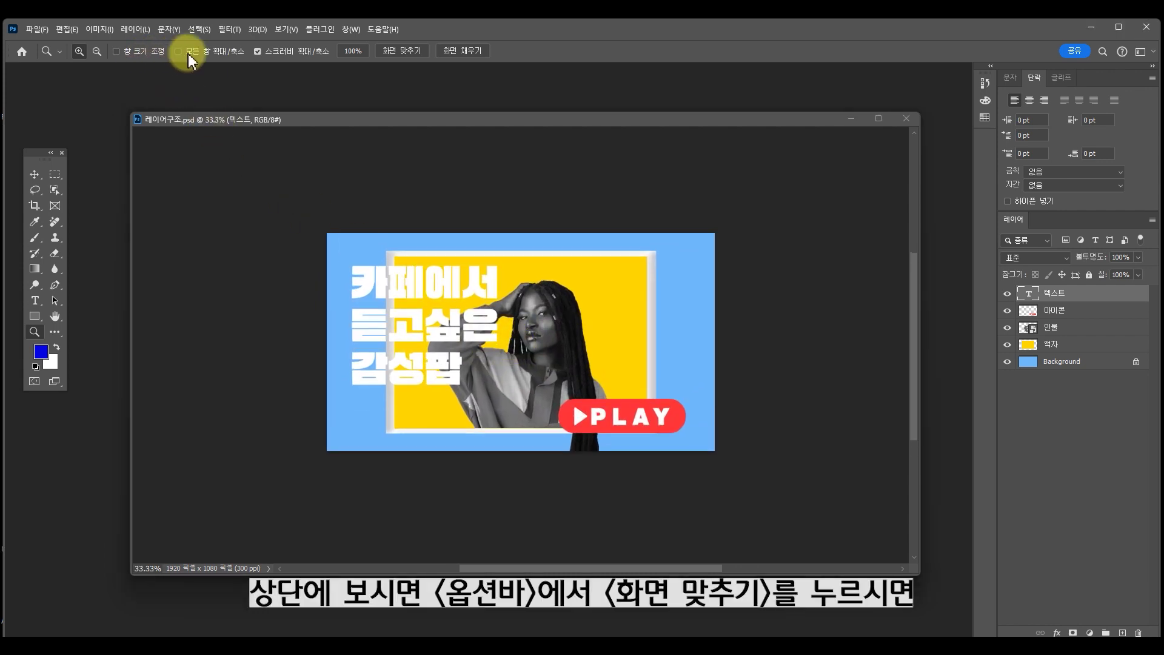
{"action": "left_click", "coordinate": [395, 51]}
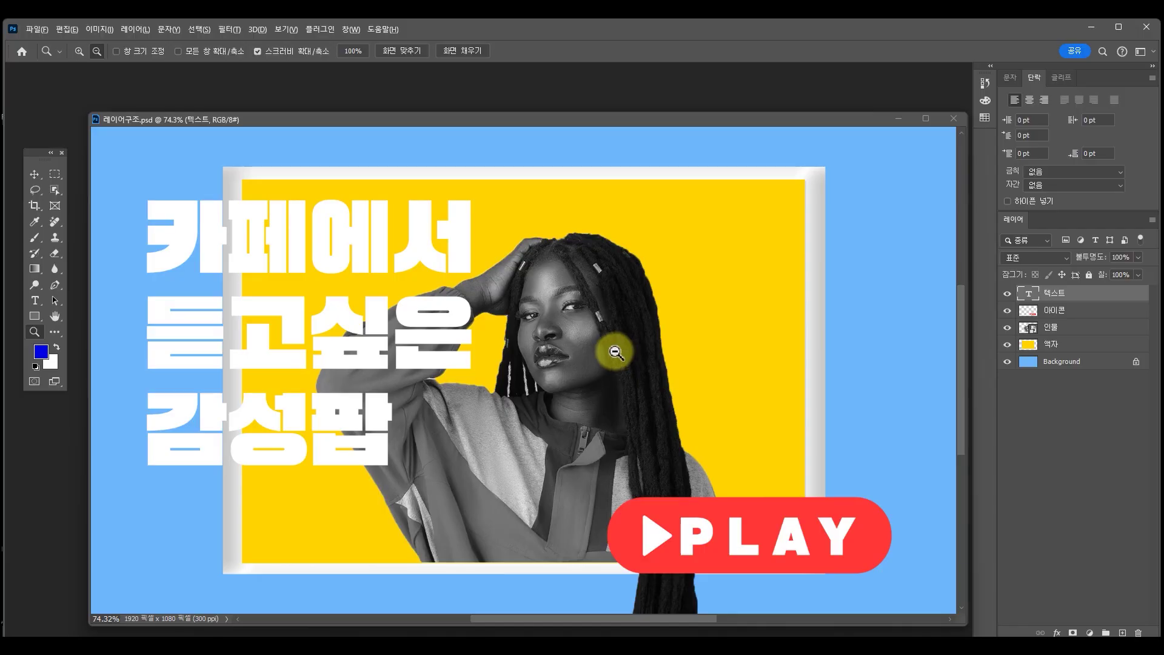
- Zoom the image out to 50% and shrink the document window to fit closely around it
{"action": "left_click", "coordinate": [611, 346], "text": "alt"}
{"action": "left_click", "coordinate": [673, 444], "text": "alt"}
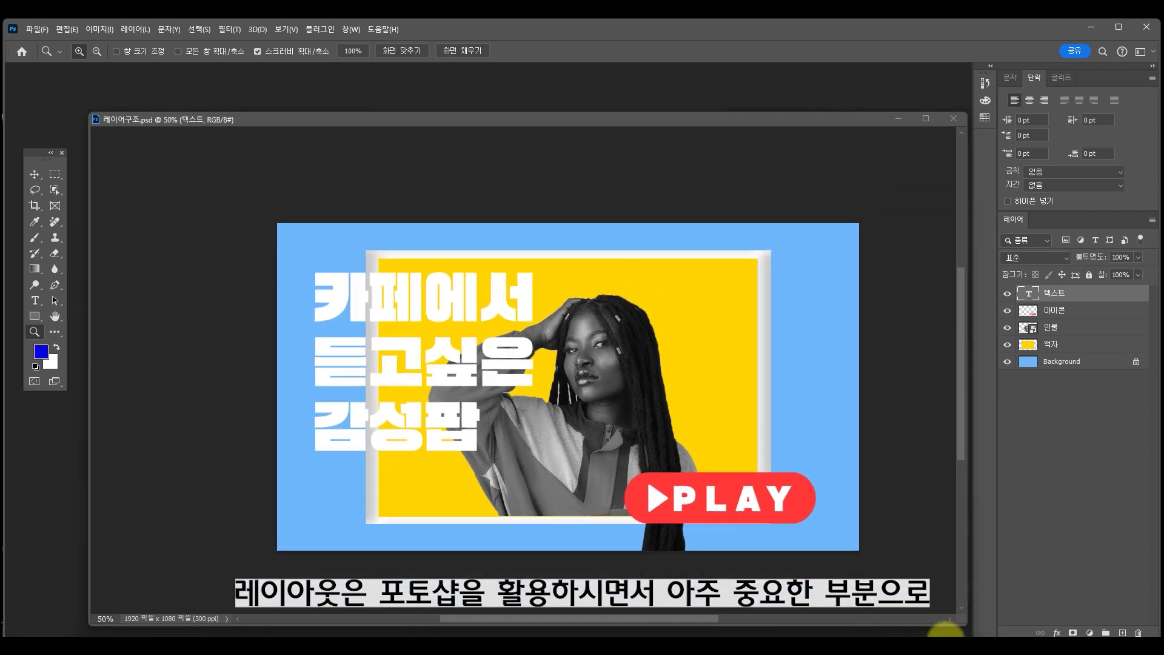
{"action": "left_click_drag", "start_coordinate": [962, 620], "coordinate": [737, 515]}
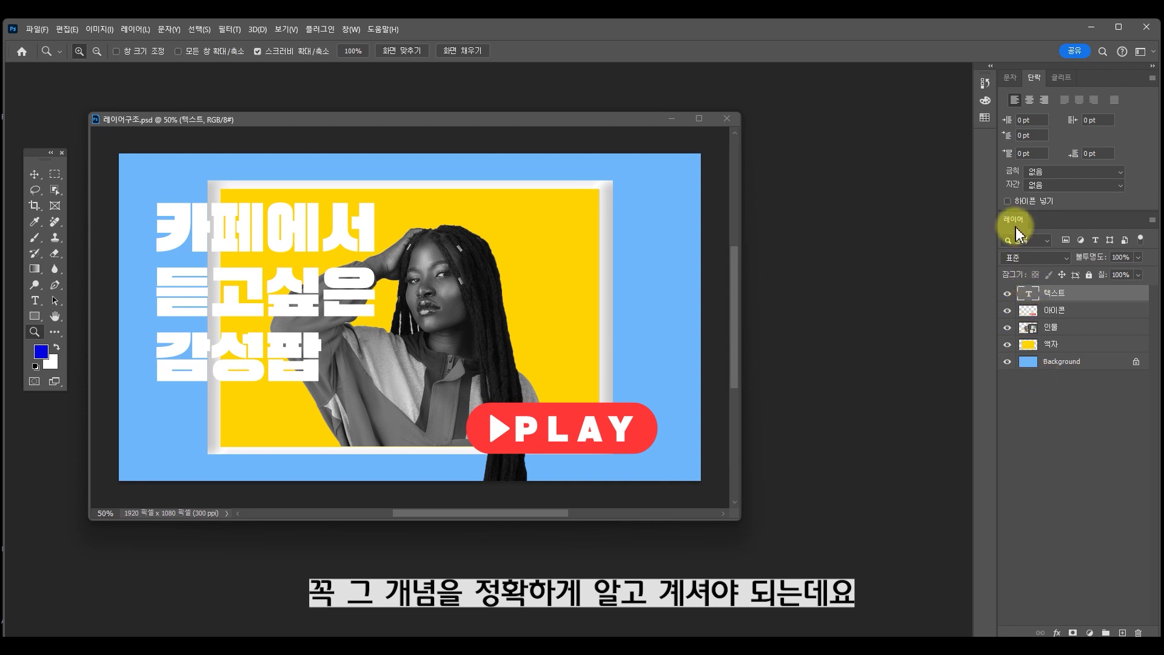
- Detach the Layers panel beside the document and lengthen it until all five layers fit
{"action": "left_click_drag", "start_coordinate": [1014, 229], "coordinate": [794, 124]}
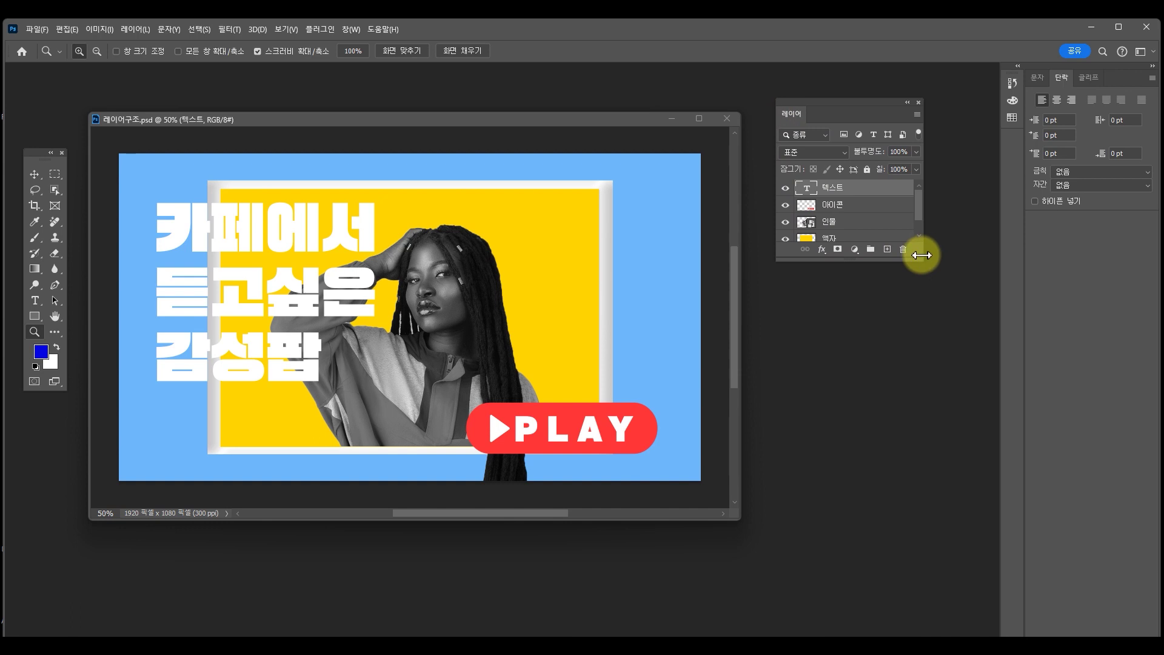
{"action": "left_click_drag", "start_coordinate": [919, 259], "coordinate": [915, 322]}
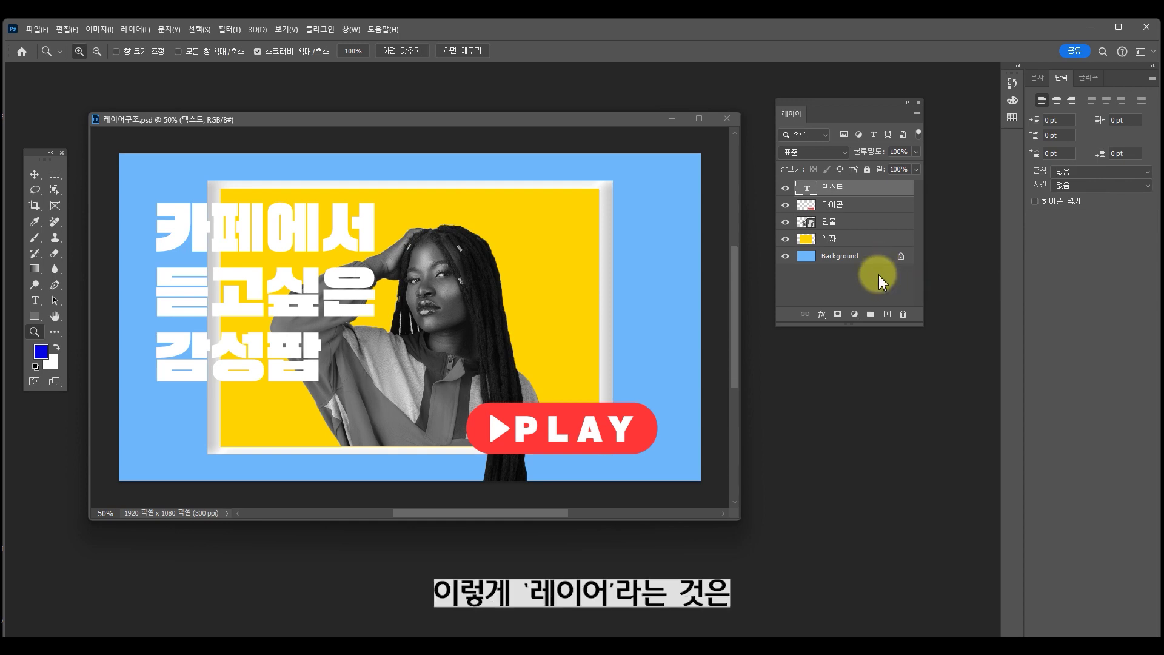
- Go through the layer stack twice, selecting Background, 액자, 인물, 아이콘 and 텍스트 in order from the bottom up
{"action": "left_click", "coordinate": [864, 257]}
{"action": "left_click", "coordinate": [861, 238]}
{"action": "left_click", "coordinate": [862, 221]}
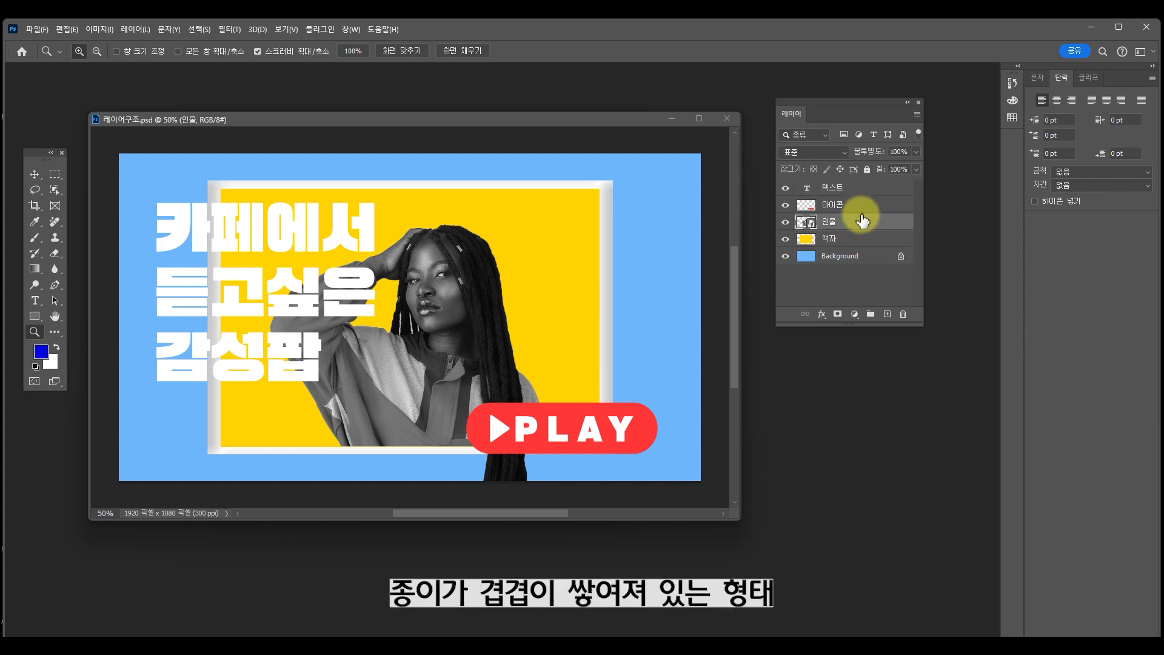
{"action": "left_click", "coordinate": [867, 206]}
{"action": "left_click", "coordinate": [873, 187]}
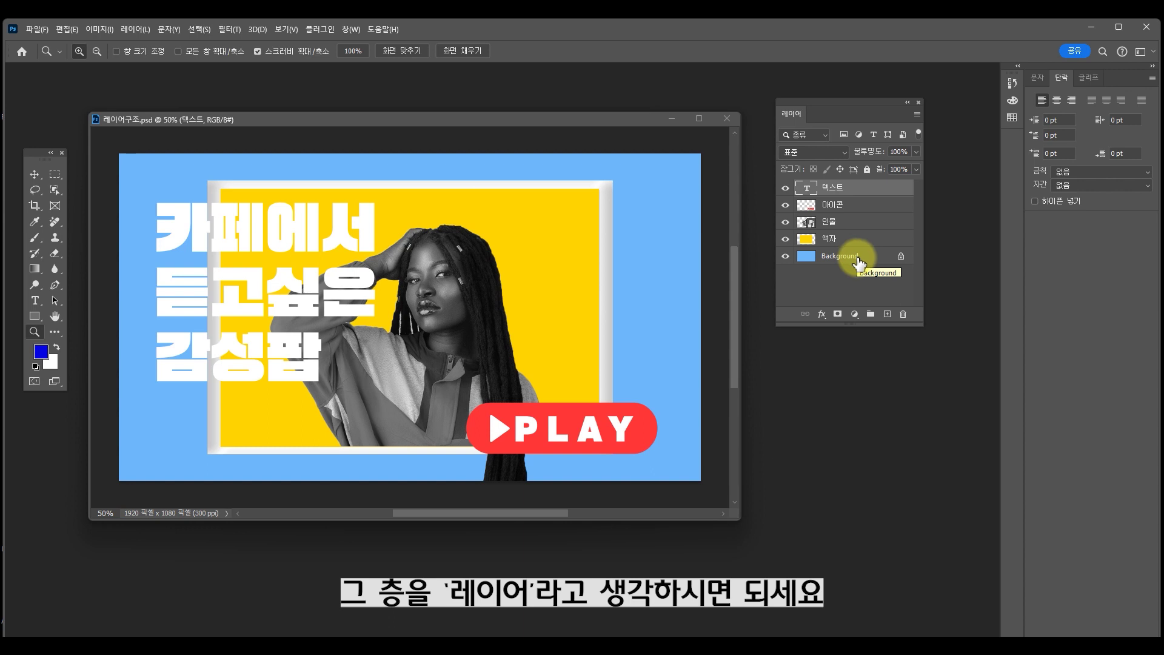
{"action": "left_click", "coordinate": [859, 260]}
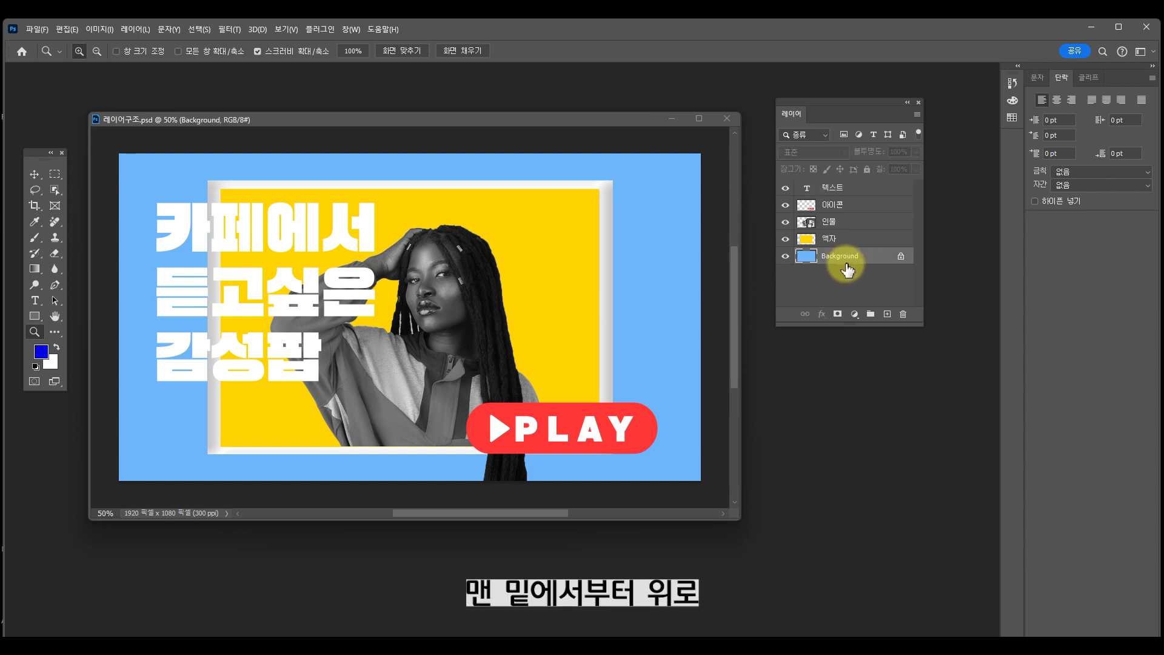
{"action": "left_click", "coordinate": [854, 238]}
{"action": "left_click", "coordinate": [855, 222]}
{"action": "left_click", "coordinate": [857, 205]}
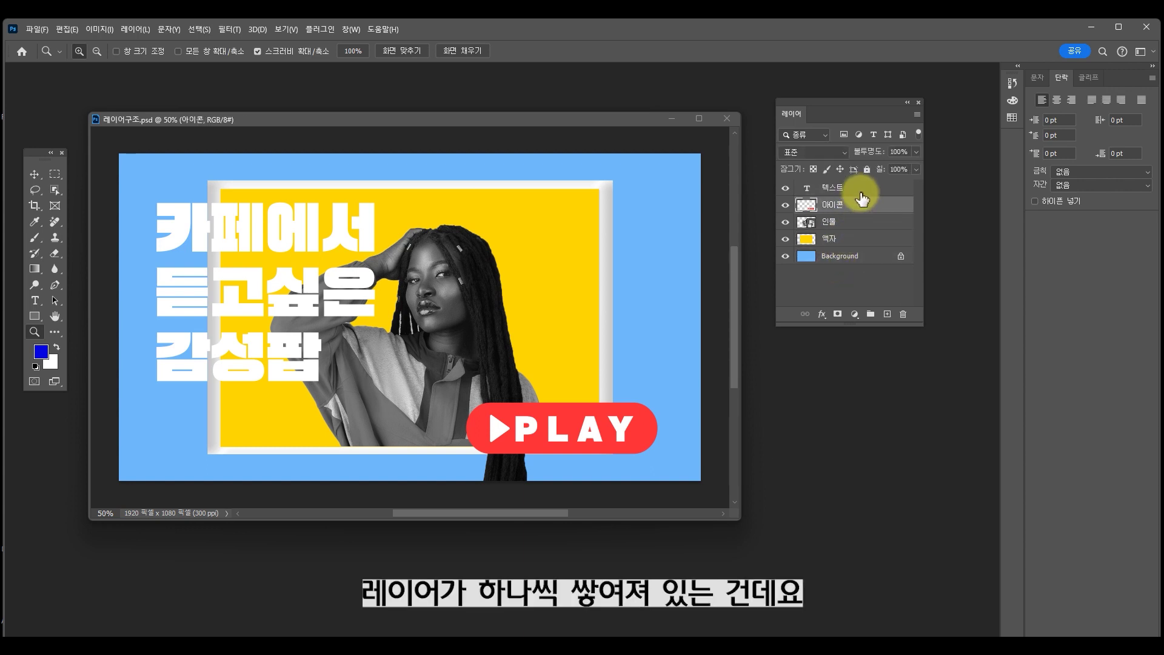
{"action": "left_click", "coordinate": [858, 187]}
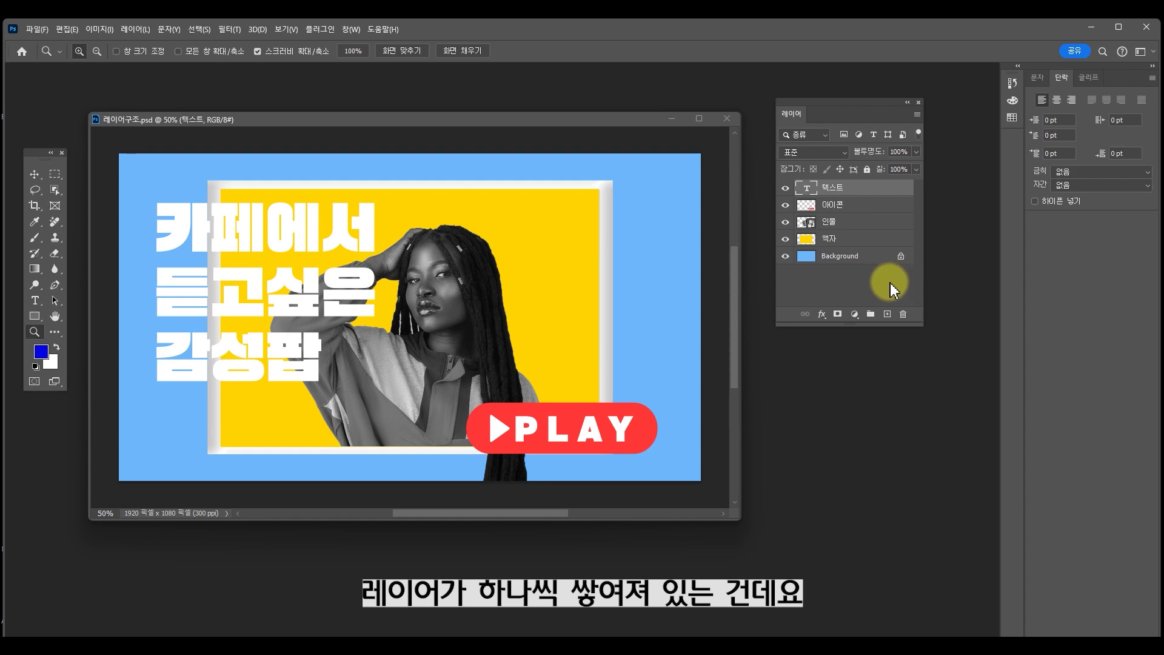
- Select the Background layer and try to move the blue background on the canvas with the Move tool
{"action": "left_click", "coordinate": [867, 258]}
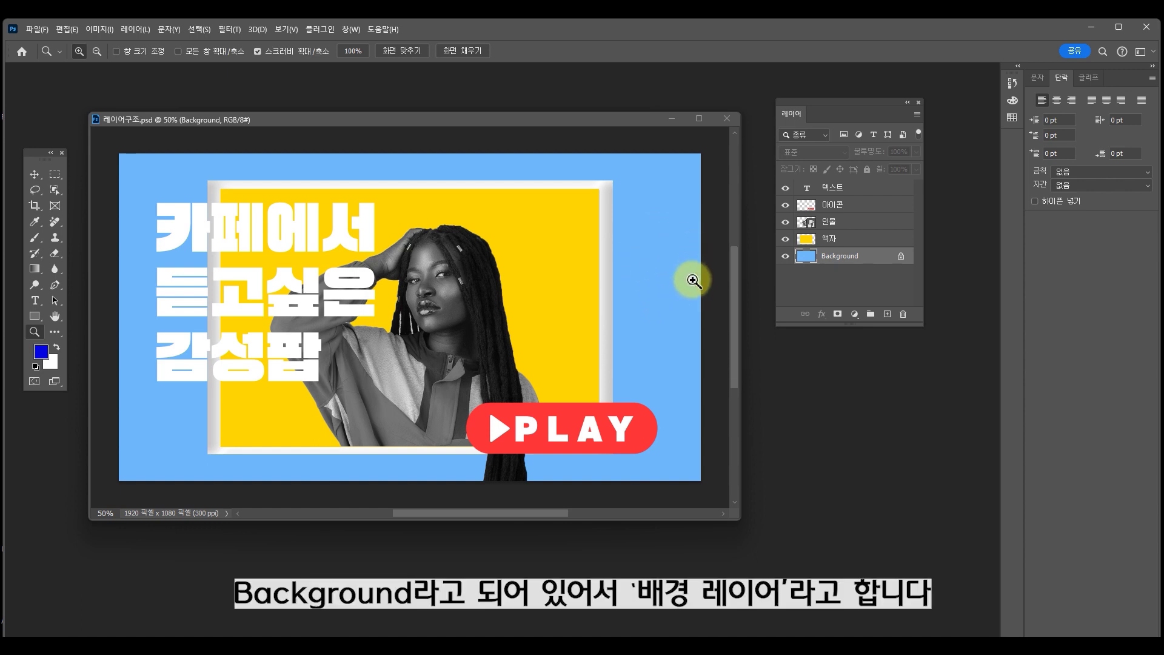
{"action": "left_click", "coordinate": [35, 175]}
{"action": "left_click", "coordinate": [696, 372]}
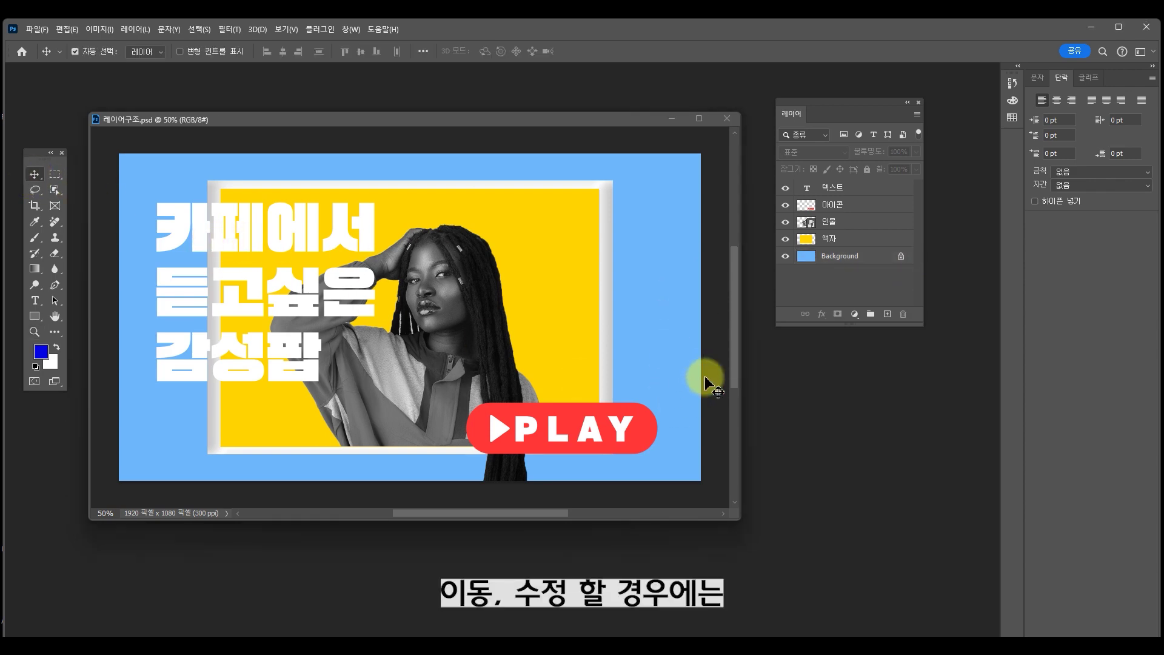
- Convert the locked Background layer into a regular layer named 레이어 0 and move the blue background on the canvas
{"action": "left_click", "coordinate": [877, 260]}
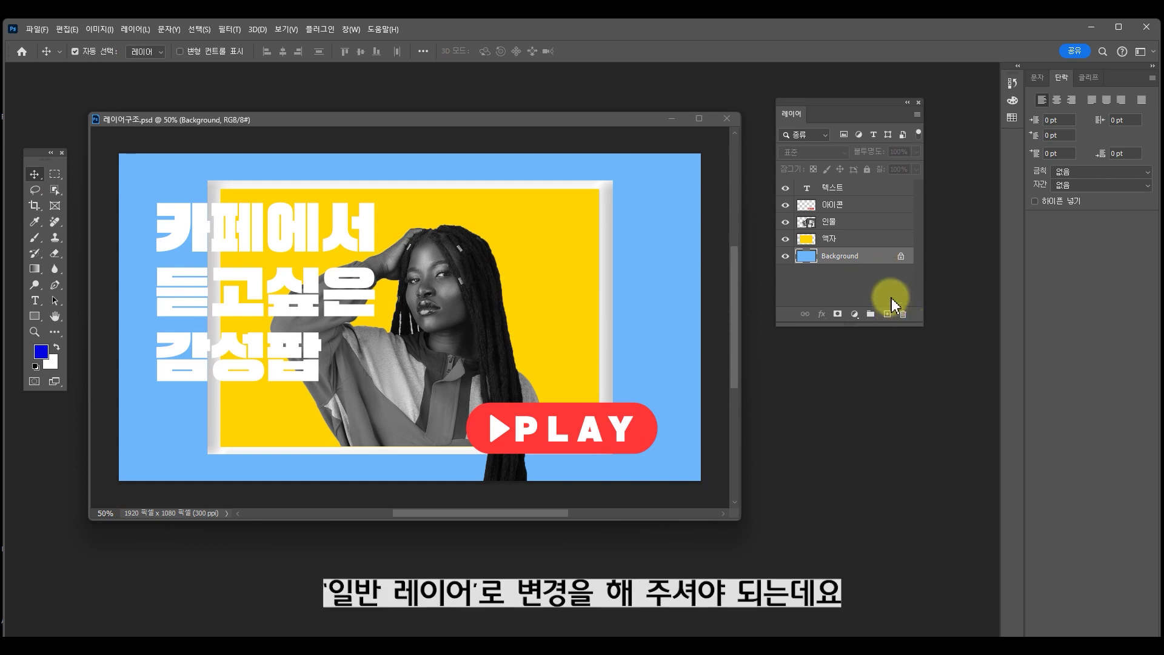
{"action": "double_click", "coordinate": [876, 260]}
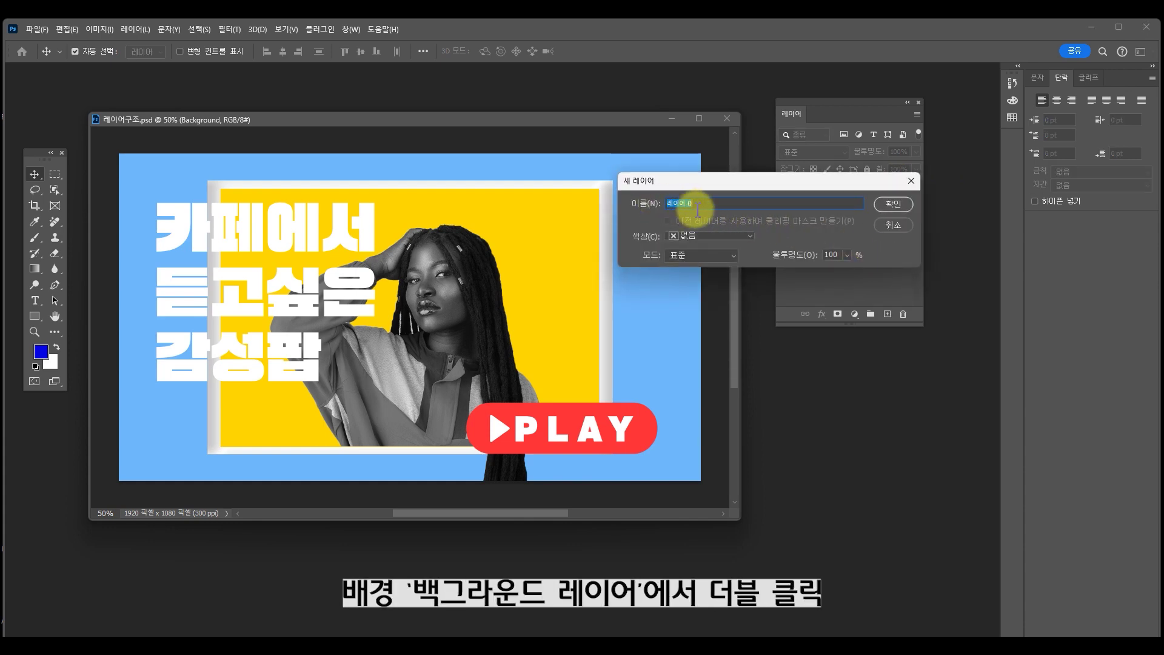
{"action": "left_click", "coordinate": [896, 208]}
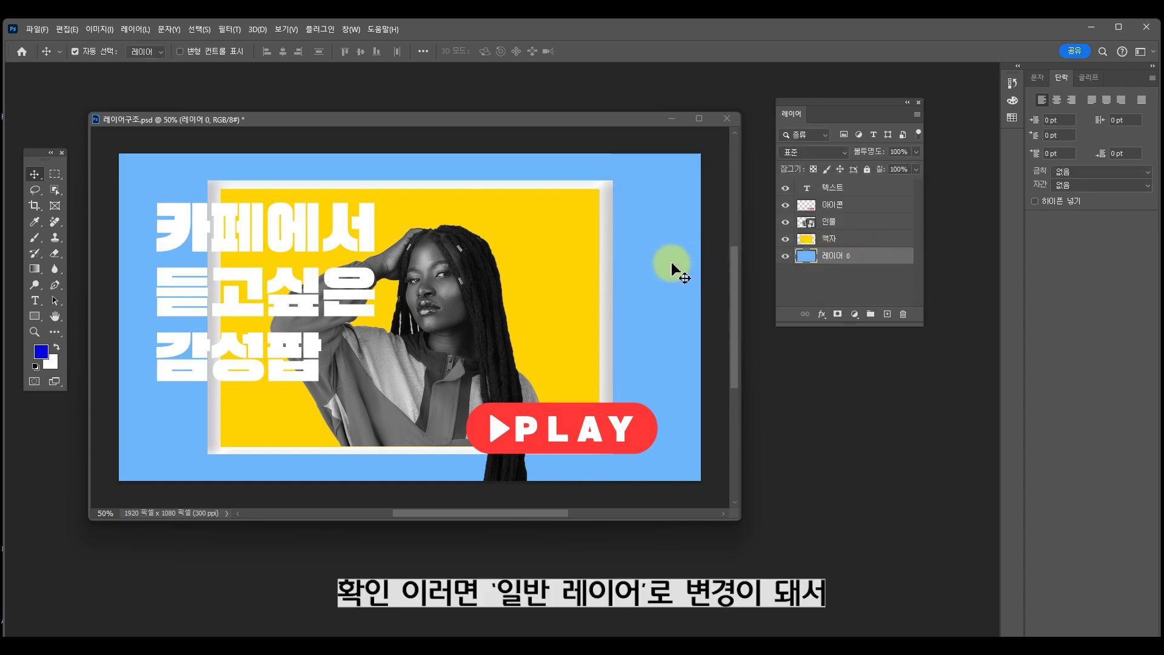
{"action": "left_click_drag", "start_coordinate": [669, 270], "coordinate": [693, 234]}
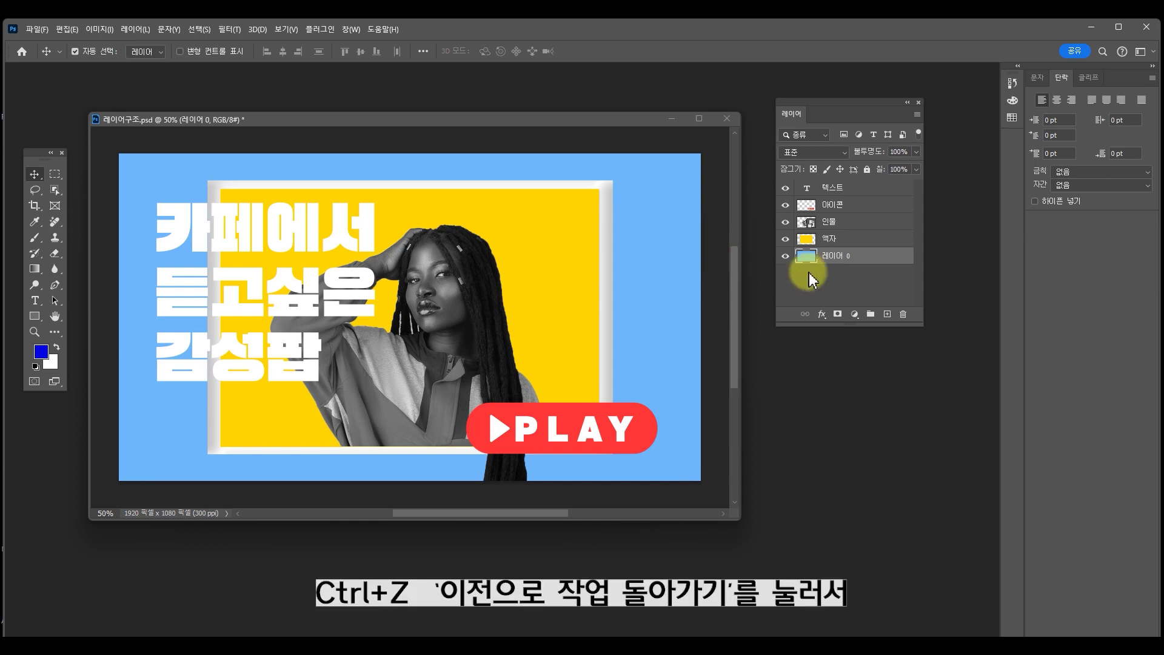
- Undo the background move and the layer conversion, leaving the Background layer selected
{"action": "key", "text": "ctrl+z"}
{"action": "key", "text": "ctrl+z"}
{"action": "left_click", "coordinate": [855, 256]}
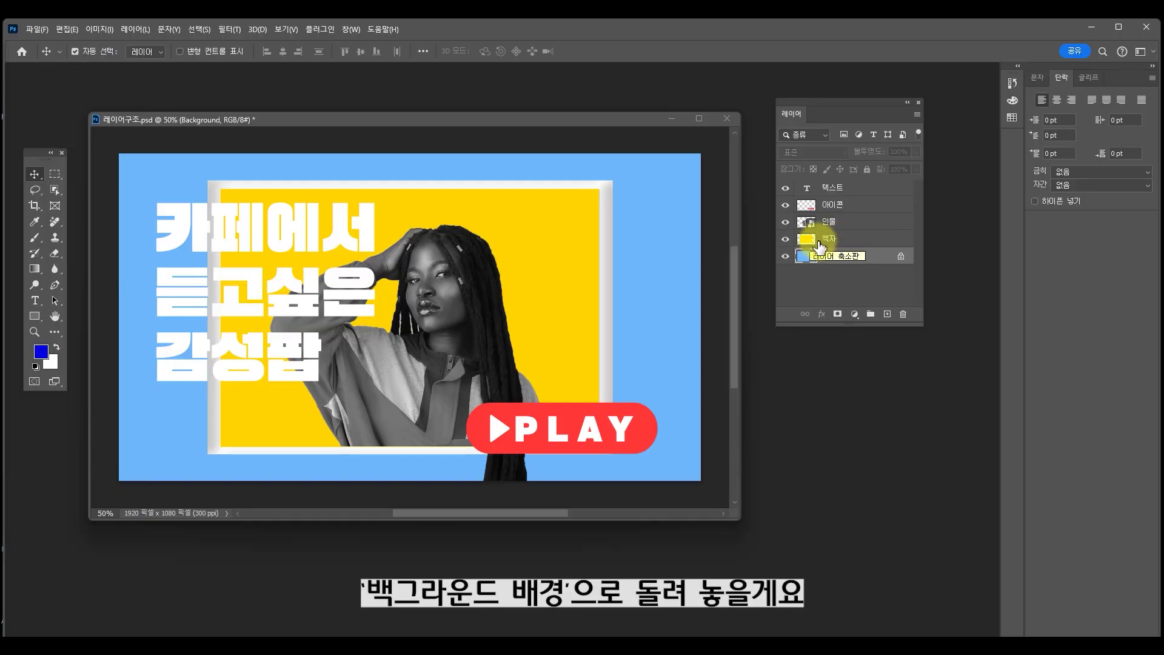
- With the Move tool, shift the 액자 frame slightly left, the person and PLAY icon right, and the headline text slightly down
{"action": "left_click", "coordinate": [820, 242]}
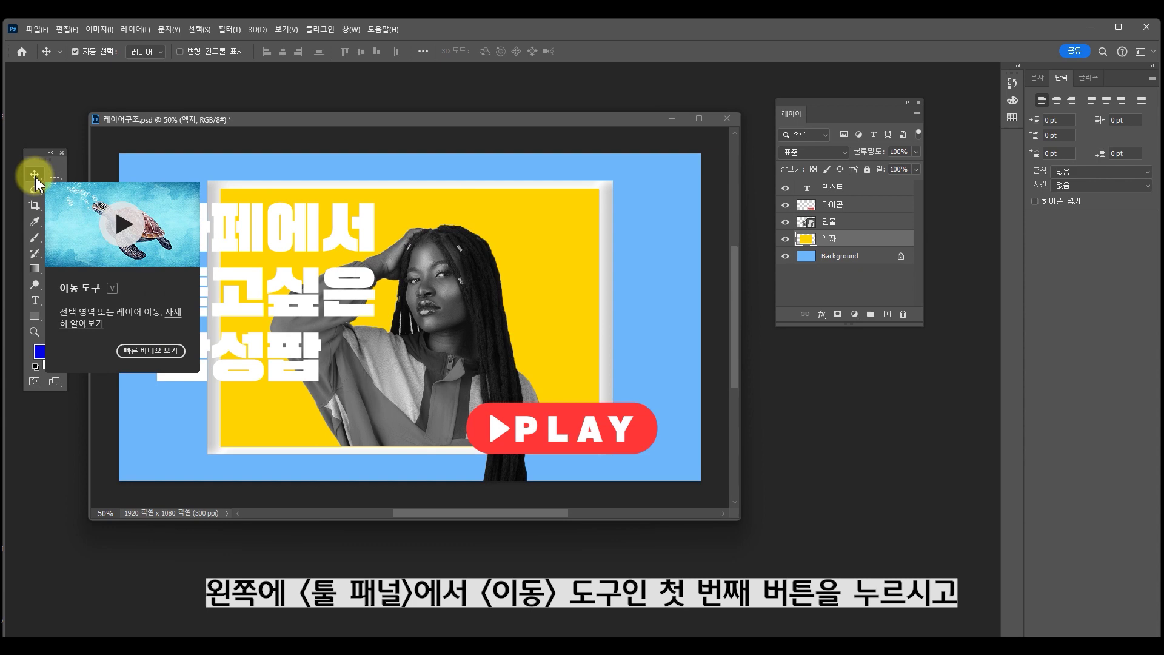
{"action": "mouse_move", "coordinate": [562, 268]}
{"action": "left_mouse_down"}
{"action": "mouse_move", "coordinate": [584, 254]}
{"action": "mouse_move", "coordinate": [554, 301]}
{"action": "mouse_move", "coordinate": [520, 246]}
{"action": "mouse_move", "coordinate": [560, 269]}
{"action": "mouse_move", "coordinate": [533, 268]}
{"action": "mouse_move", "coordinate": [558, 269]}
{"action": "left_mouse_up"}
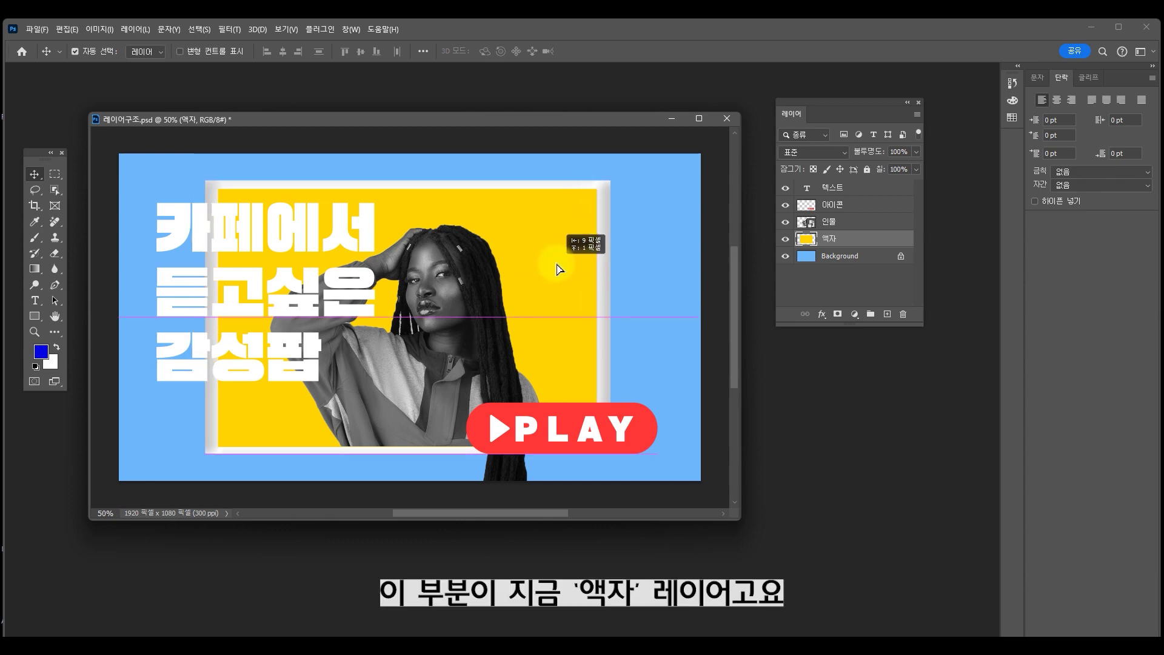
{"action": "mouse_move", "coordinate": [468, 292]}
{"action": "left_mouse_down"}
{"action": "mouse_move", "coordinate": [511, 269]}
{"action": "mouse_move", "coordinate": [483, 288]}
{"action": "left_mouse_up"}
{"action": "left_click_drag", "start_coordinate": [561, 426], "coordinate": [597, 426]}
{"action": "mouse_move", "coordinate": [312, 252]}
{"action": "left_mouse_down"}
{"action": "mouse_move", "coordinate": [313, 212]}
{"action": "mouse_move", "coordinate": [313, 254]}
{"action": "left_mouse_up"}
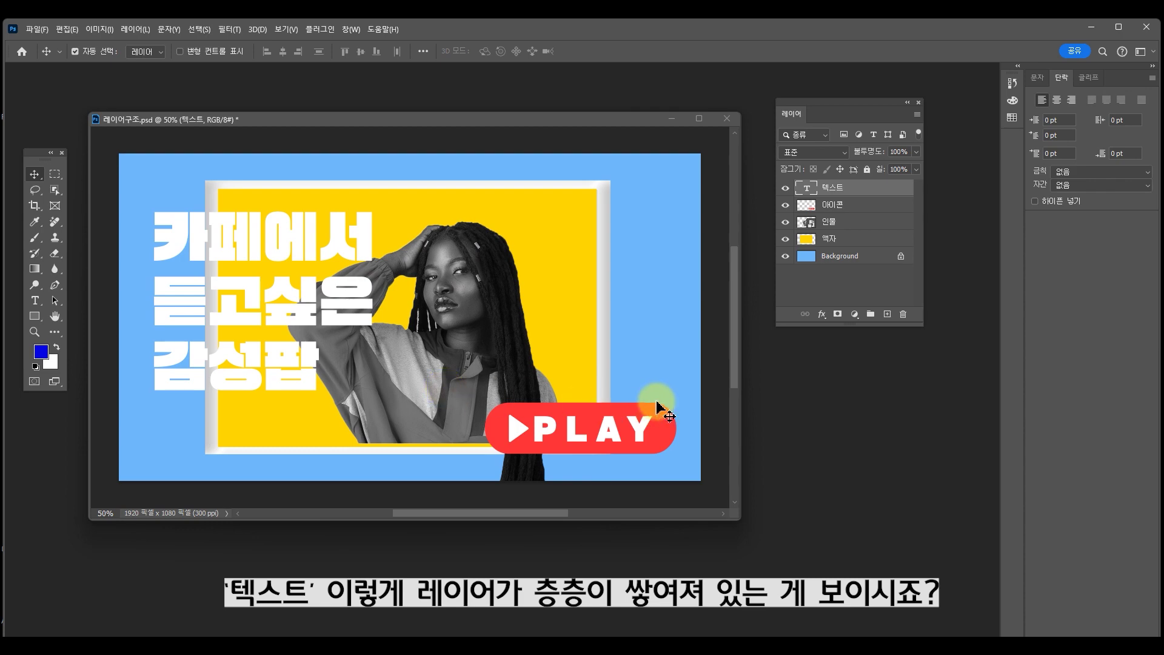
- Select the 인물, 액자 and 텍스트 layers in turn directly on the canvas and nudge the headline text slightly
{"action": "left_click", "coordinate": [483, 290]}
{"action": "left_click", "coordinate": [567, 247]}
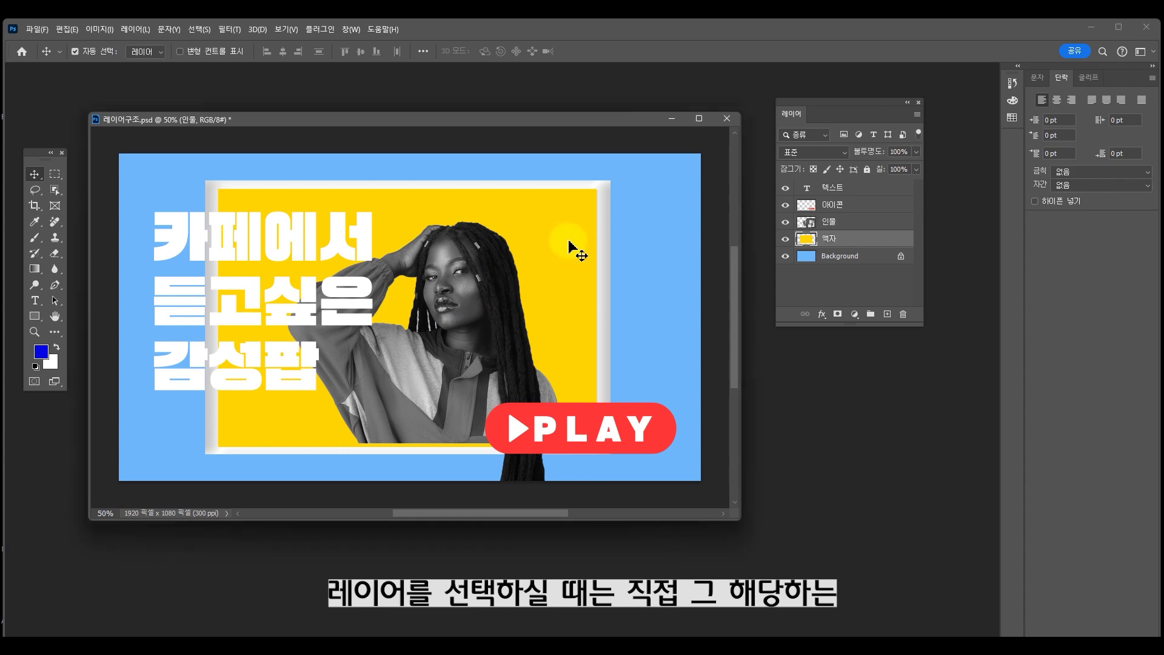
{"action": "left_click", "coordinate": [630, 249]}
{"action": "left_click", "coordinate": [363, 234]}
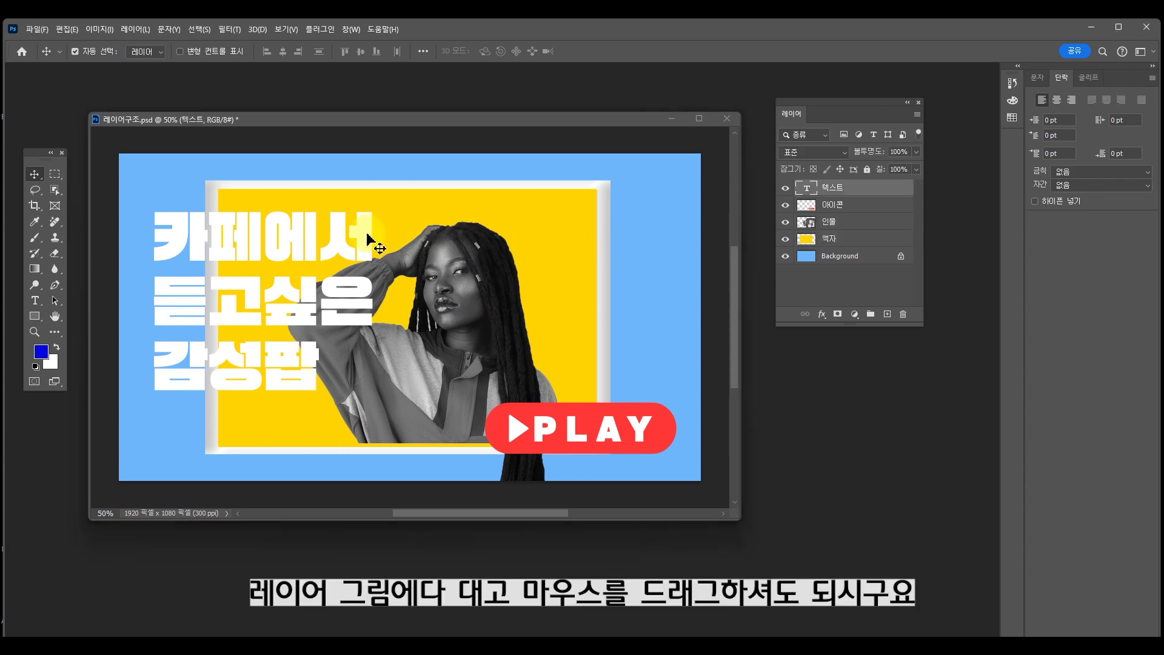
{"action": "left_click_drag", "start_coordinate": [366, 360], "coordinate": [367, 367]}
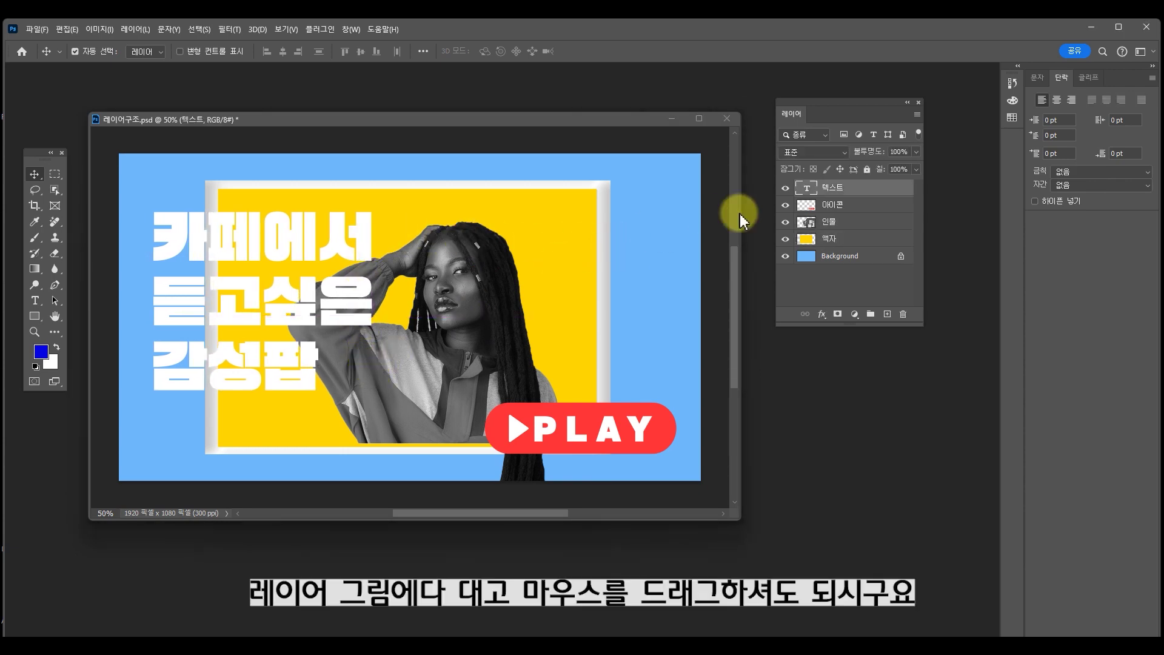
- Select the 아이콘, 인물 and 액자 layers one at a time in the layer list
{"action": "left_click", "coordinate": [849, 205]}
{"action": "left_click", "coordinate": [849, 222]}
{"action": "left_click", "coordinate": [850, 243]}
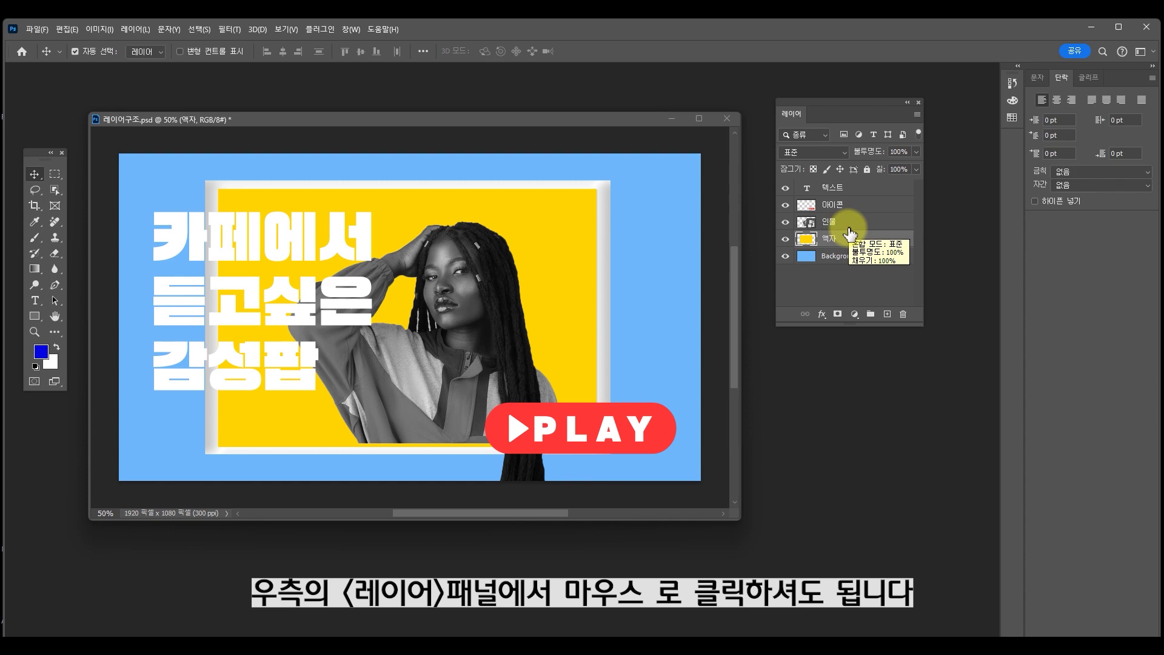
- Add the 아이콘, 텍스트 and 인물 layers to the 액자 selection, and clear the whole layer selection
{"action": "key", "text": "ctrl"}
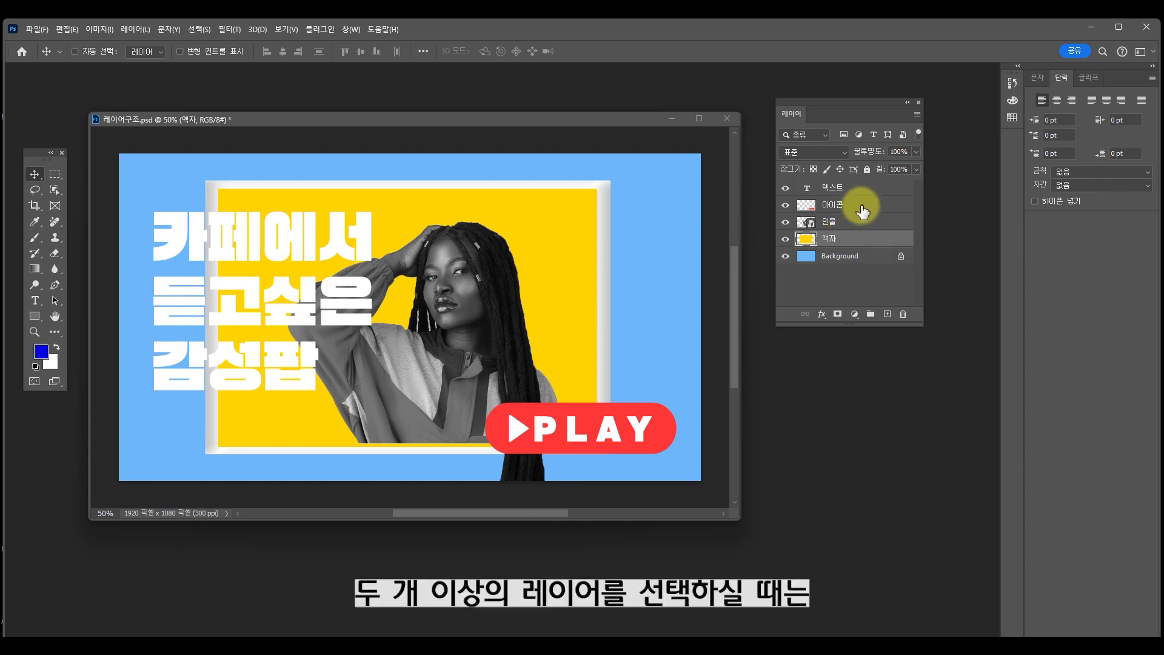
{"action": "left_click", "coordinate": [862, 210], "text": "ctrl"}
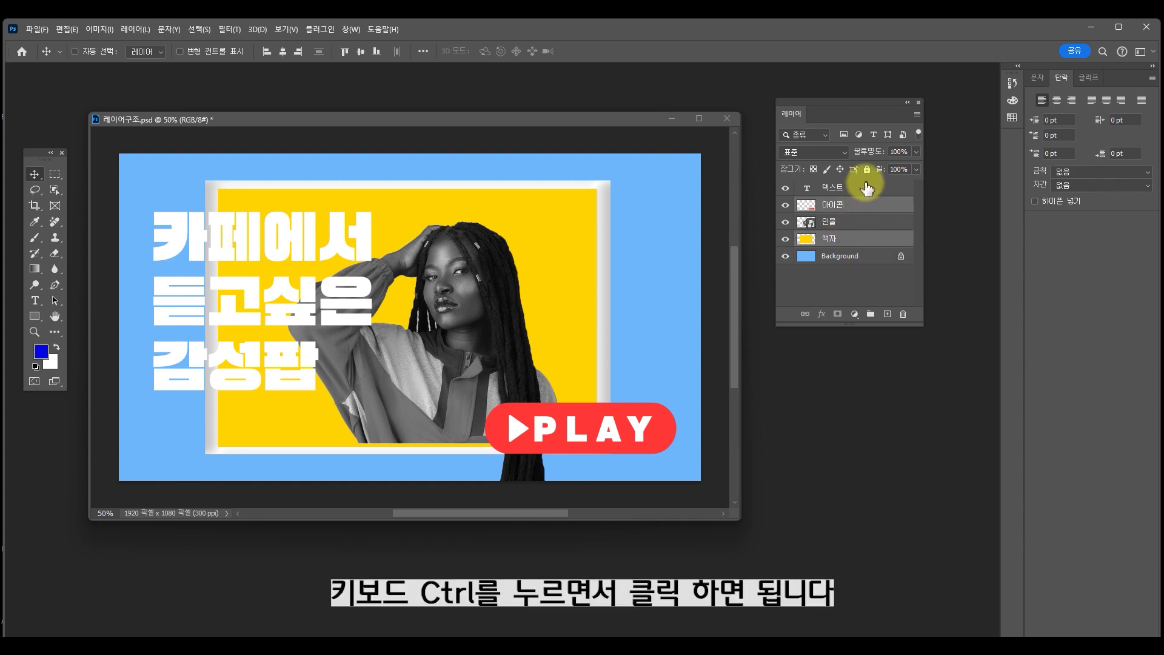
{"action": "left_click", "coordinate": [867, 188], "text": "ctrl"}
{"action": "left_click", "coordinate": [862, 225], "text": "ctrl"}
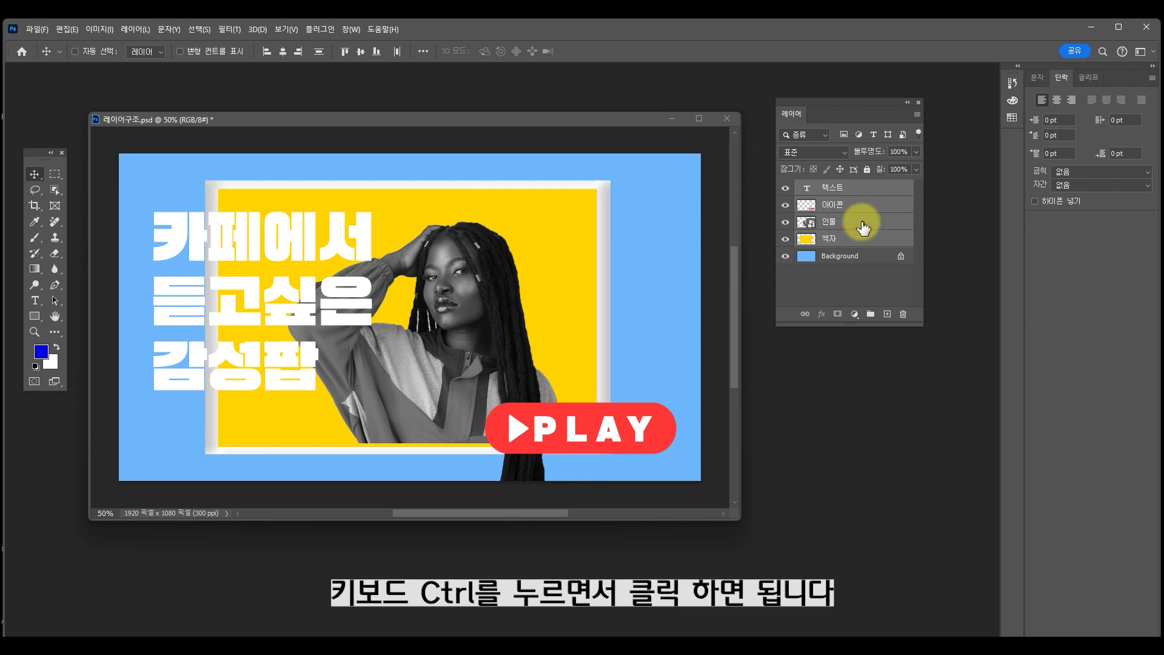
{"action": "left_click", "coordinate": [842, 290], "text": "ctrl"}
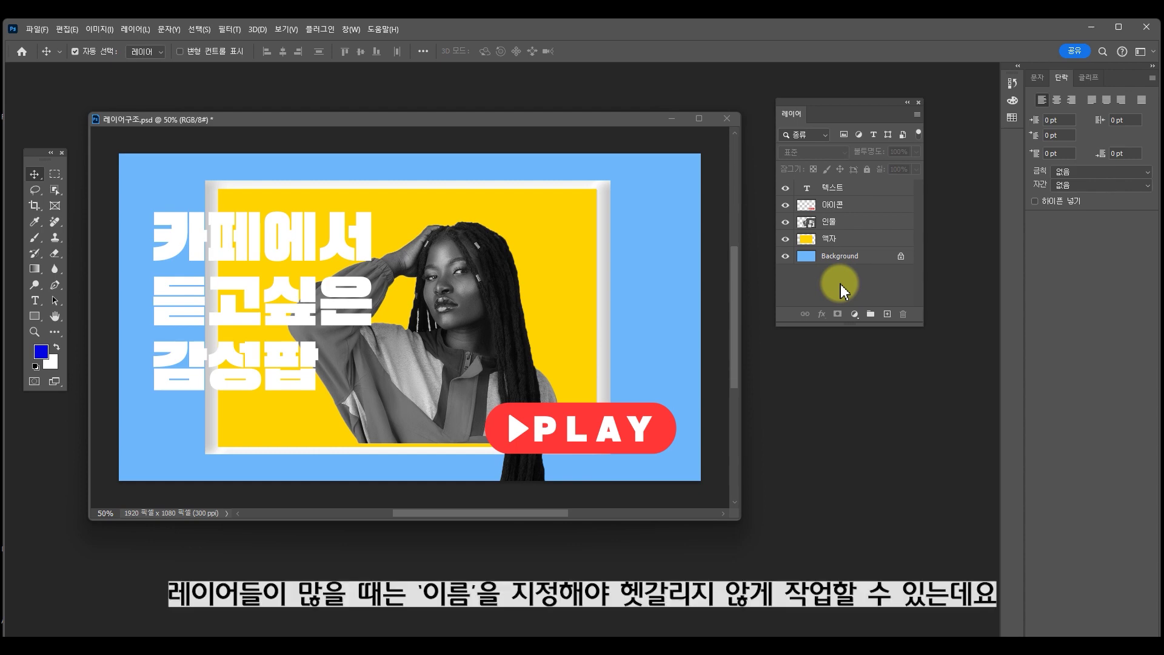
- Rename the 액자 layer to 액자2
{"action": "double_click", "coordinate": [831, 241]}
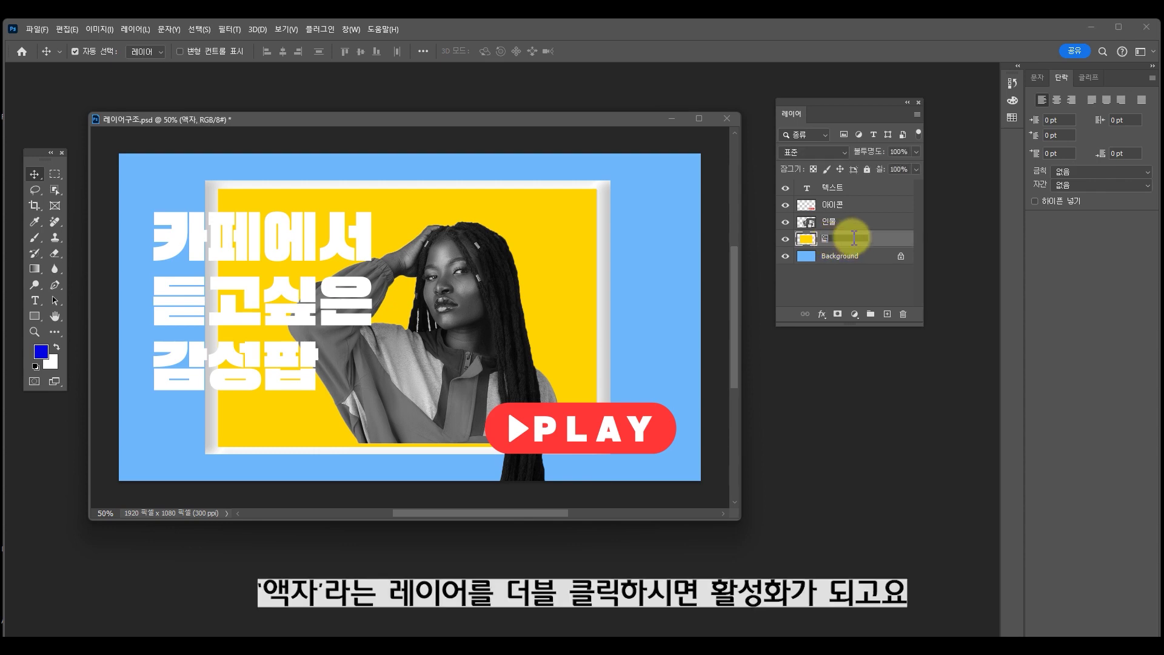
{"action": "left_click", "coordinate": [854, 238]}
{"action": "type", "text": "2"}
{"action": "key", "text": "Return"}
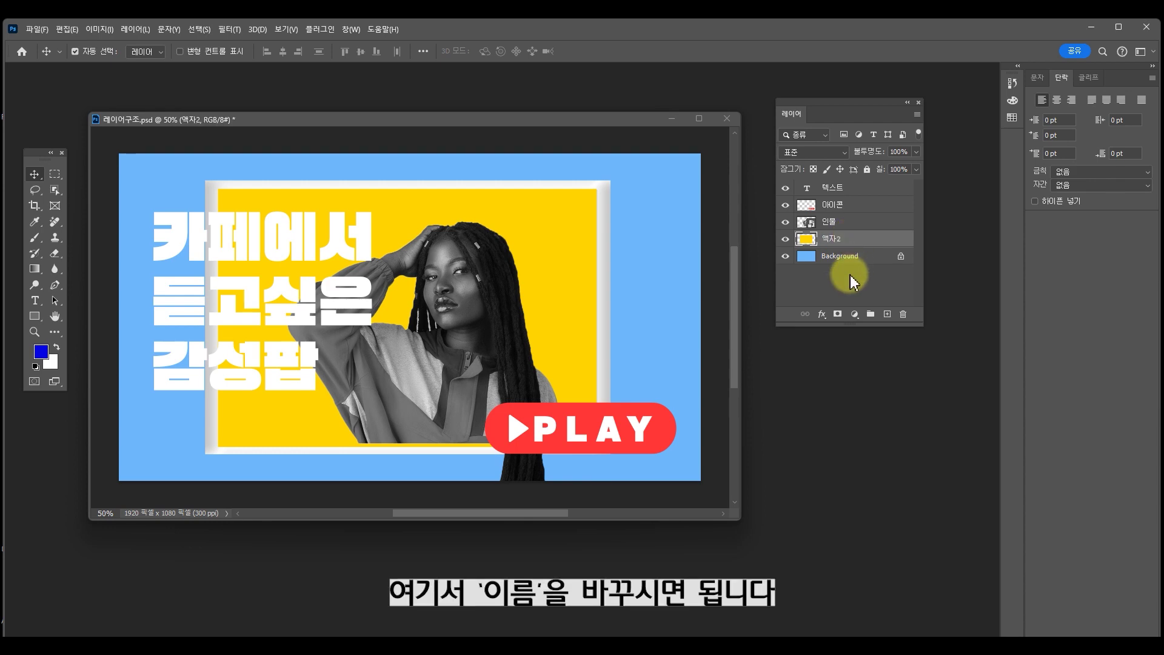
- Move the 인물 layer below 액자2 in the layer order and bring it back above 액자2
{"action": "left_click", "coordinate": [861, 223]}
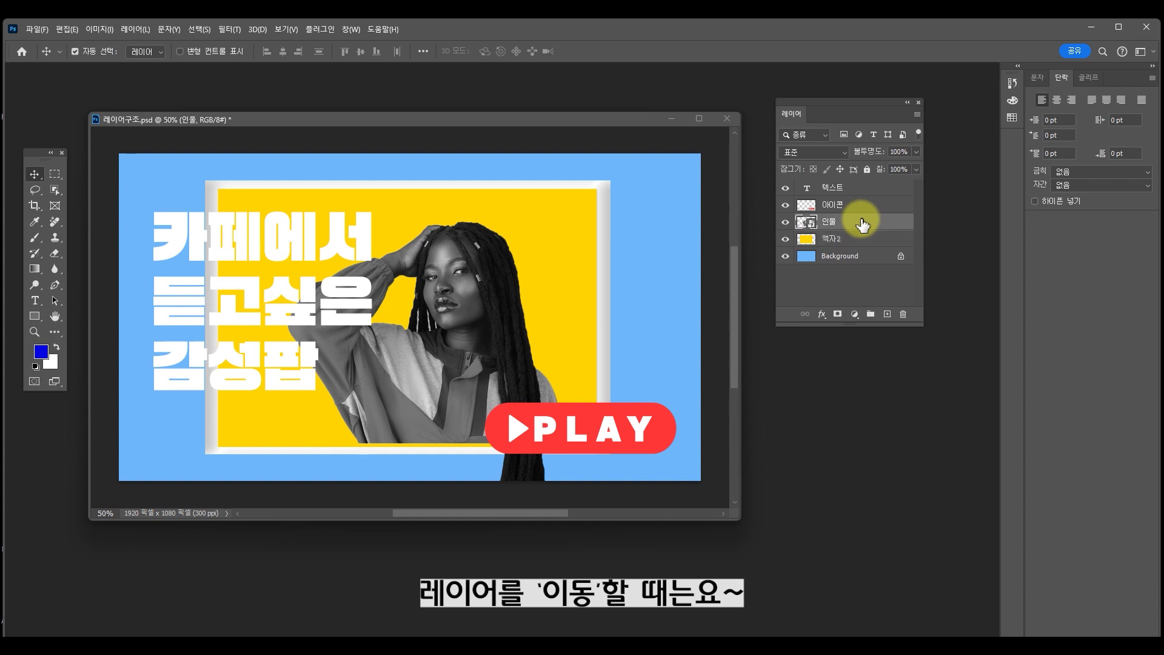
{"action": "mouse_move", "coordinate": [860, 224]}
{"action": "left_mouse_down"}
{"action": "mouse_move", "coordinate": [865, 190]}
{"action": "mouse_move", "coordinate": [858, 242]}
{"action": "left_mouse_up"}
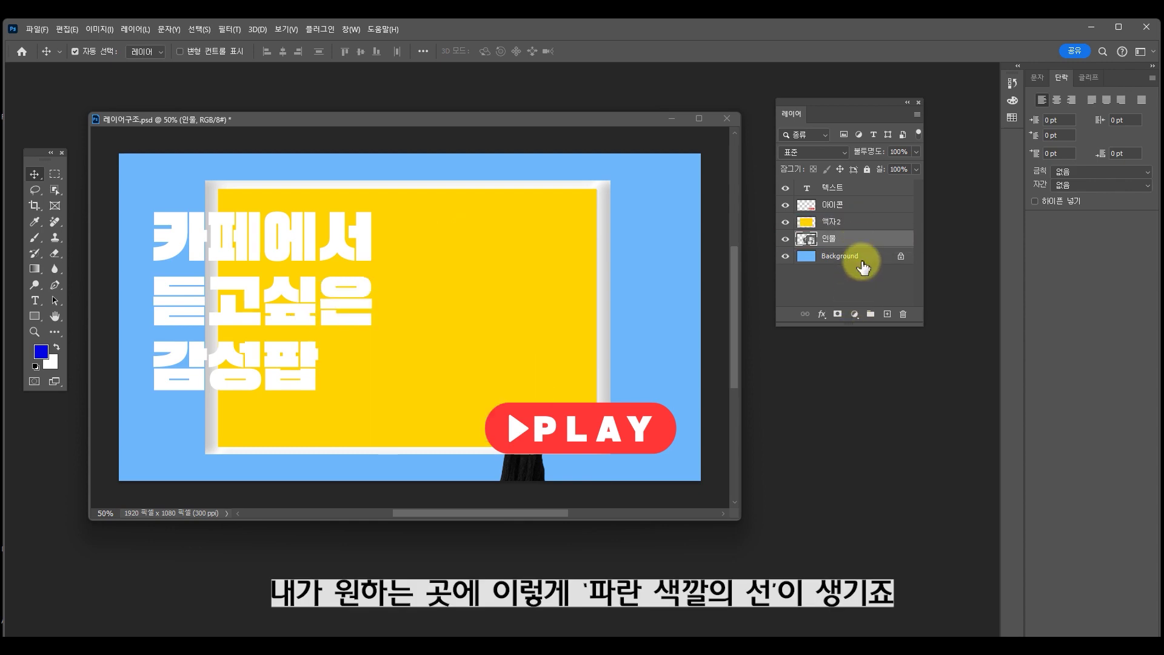
{"action": "mouse_move", "coordinate": [867, 241]}
{"action": "left_mouse_down"}
{"action": "mouse_move", "coordinate": [865, 212]}
{"action": "mouse_move", "coordinate": [865, 240]}
{"action": "left_mouse_up"}
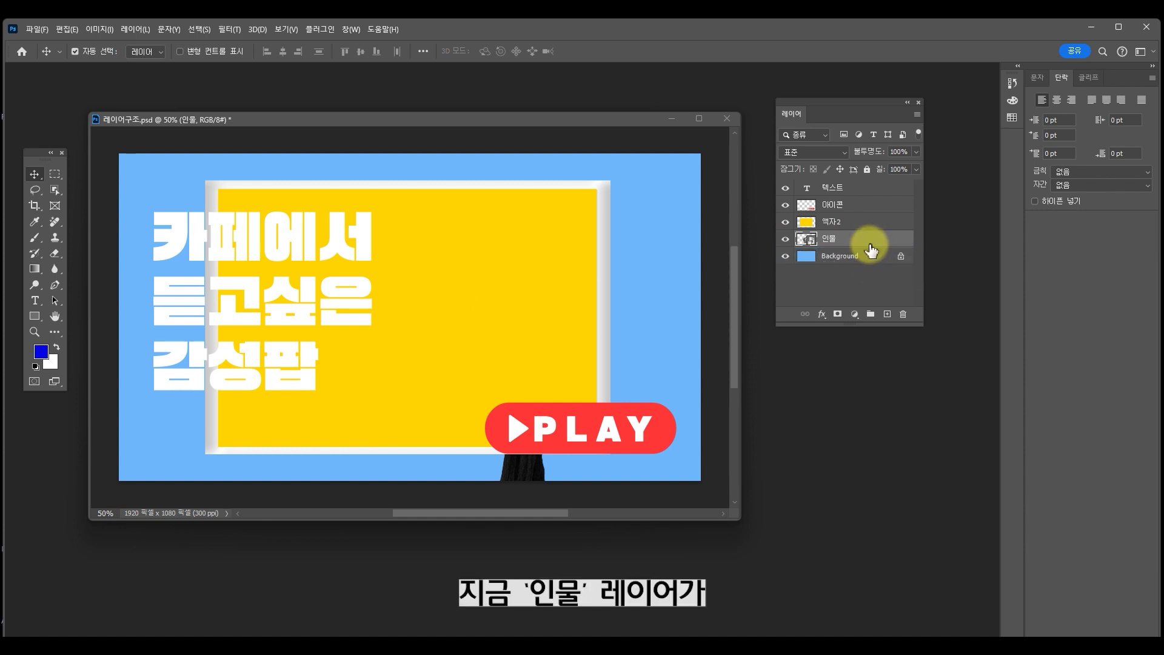
{"action": "left_click_drag", "start_coordinate": [871, 245], "coordinate": [872, 222]}
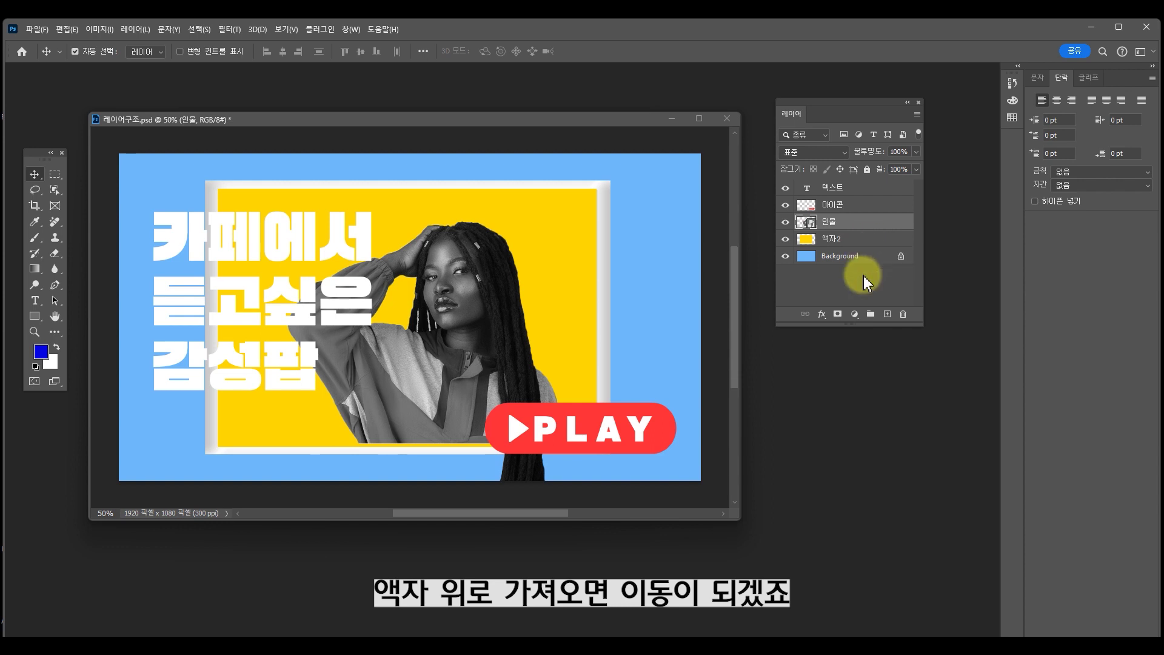
- Hide and show the 인물 layer several times, leaving it visible
{"action": "left_click", "coordinate": [786, 222]}
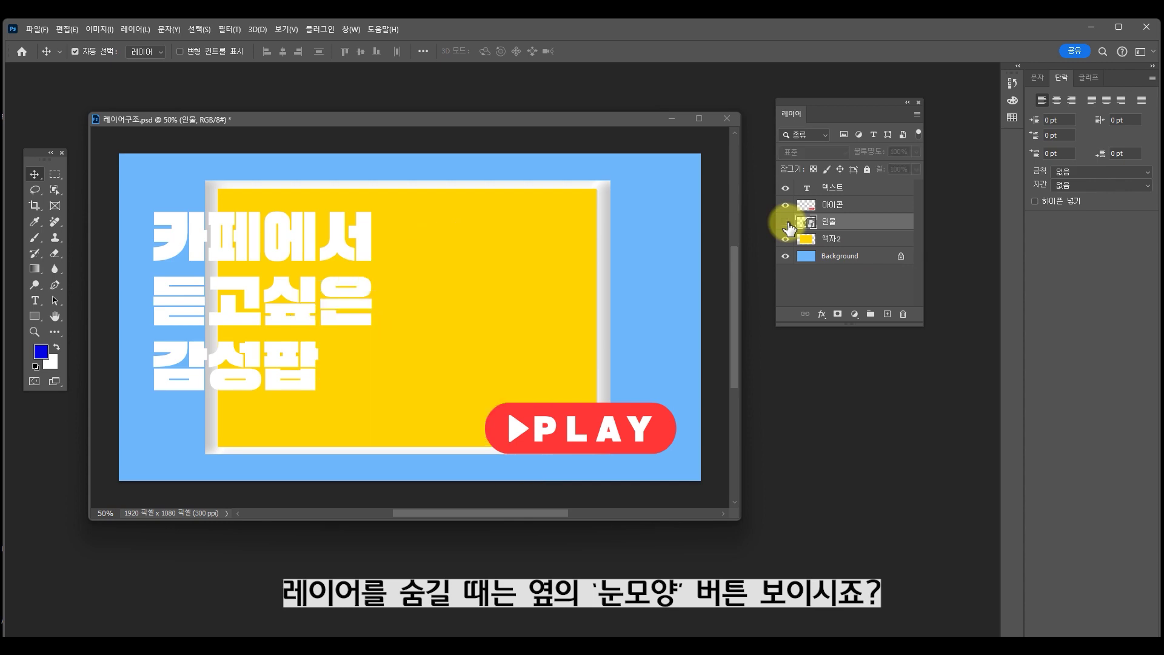
{"action": "left_click", "coordinate": [787, 223]}
{"action": "left_click", "coordinate": [787, 223]}
{"action": "left_click", "coordinate": [787, 223]}
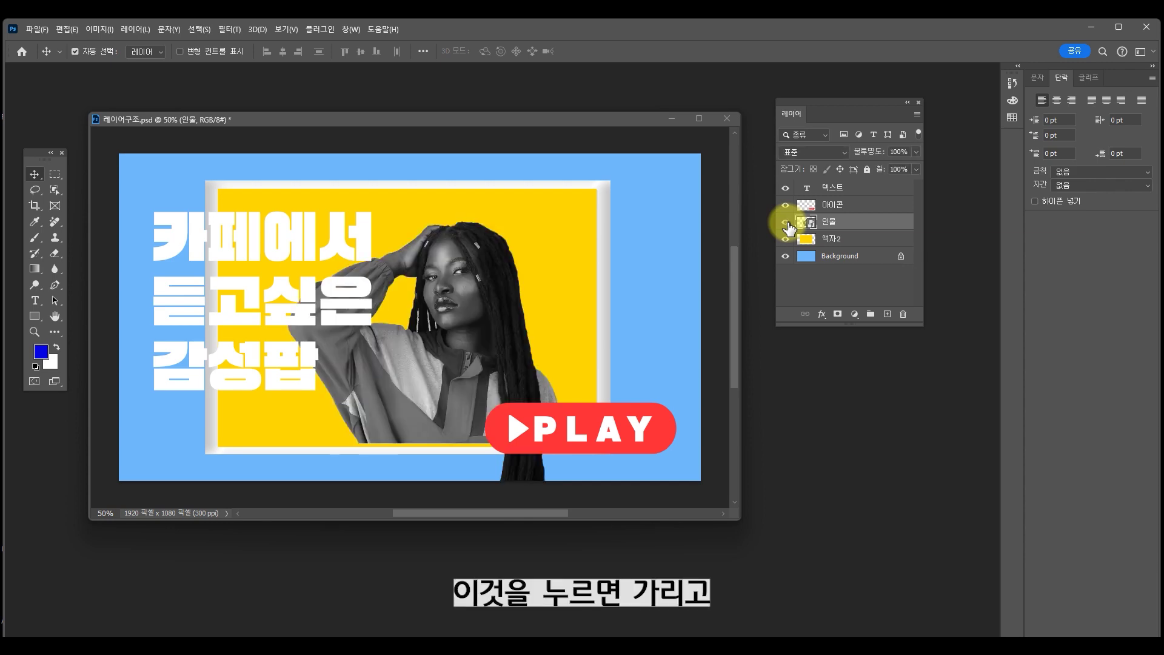
{"action": "left_click", "coordinate": [787, 223]}
{"action": "left_click", "coordinate": [787, 223]}
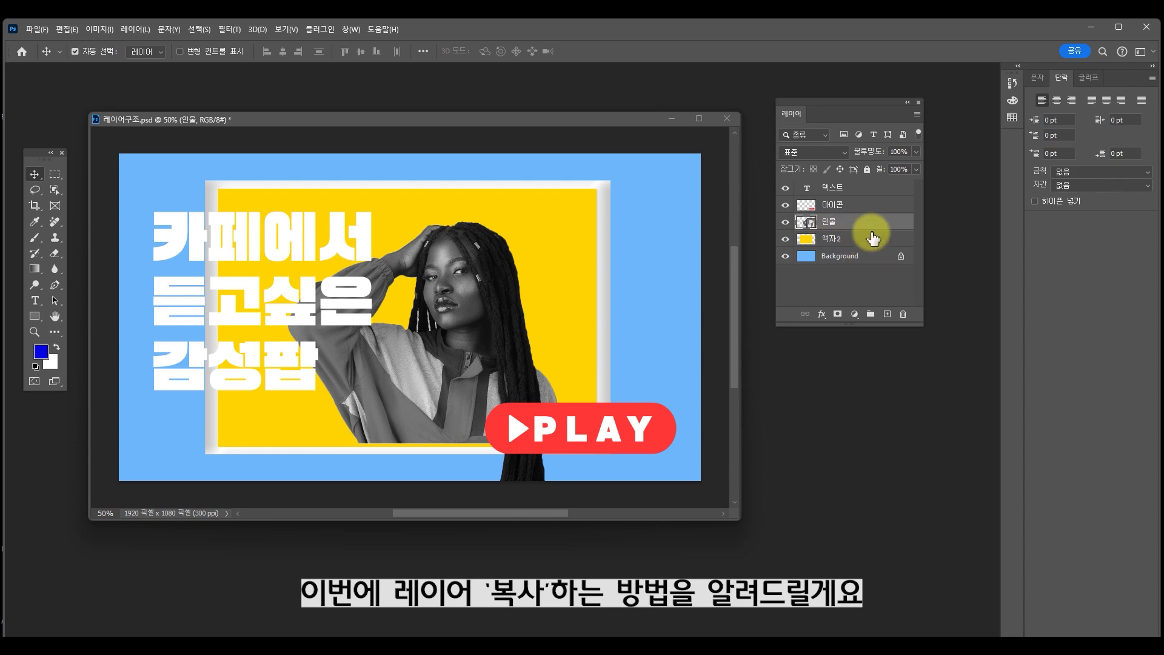
- Duplicate the 인물 layer twice and move the topmost copy to the right on the canvas
{"action": "left_click_drag", "start_coordinate": [875, 229], "coordinate": [886, 312]}
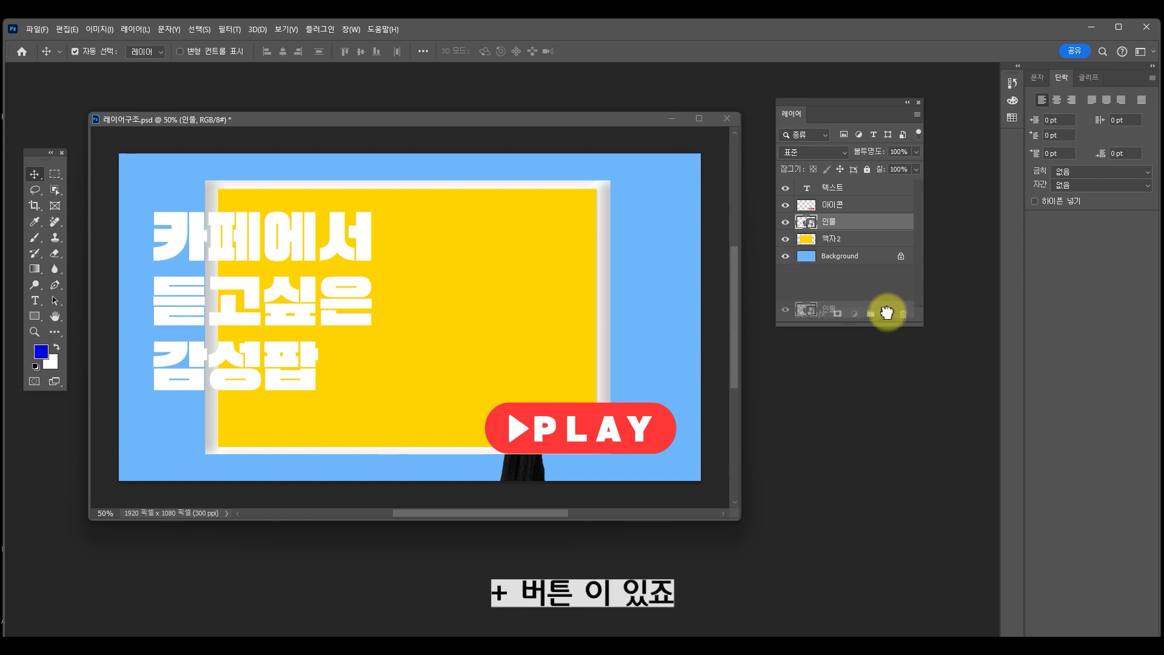
{"action": "left_click_drag", "start_coordinate": [886, 313], "coordinate": [886, 313]}
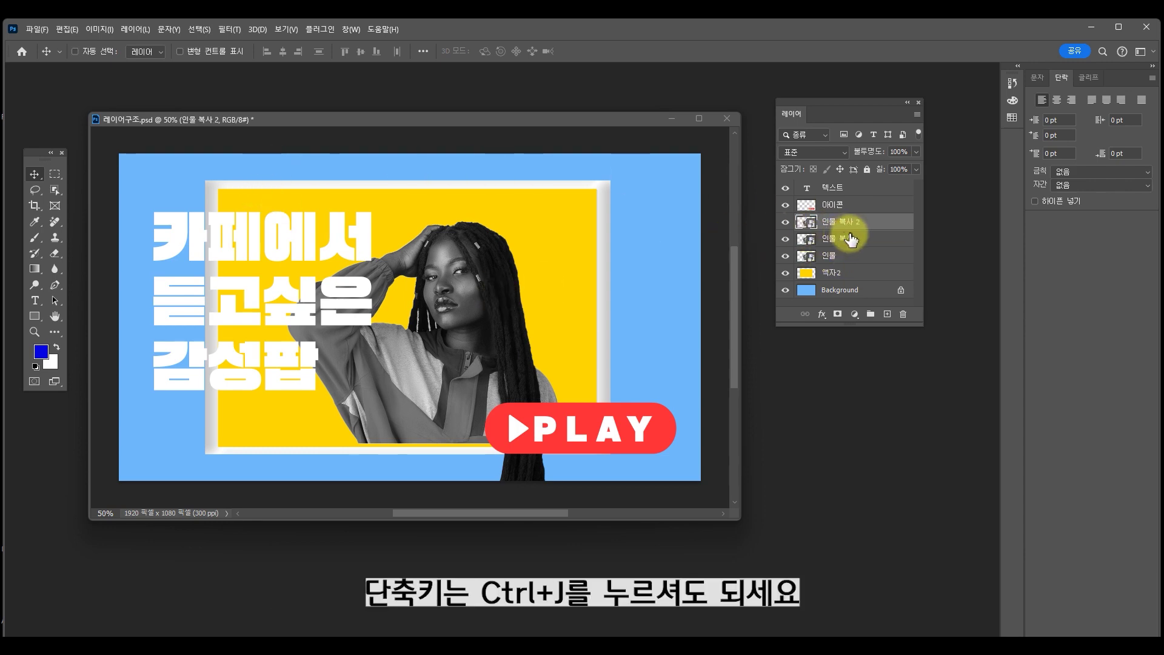
{"action": "key", "text": "ctrl+j"}
{"action": "left_click_drag", "start_coordinate": [479, 297], "coordinate": [517, 297]}
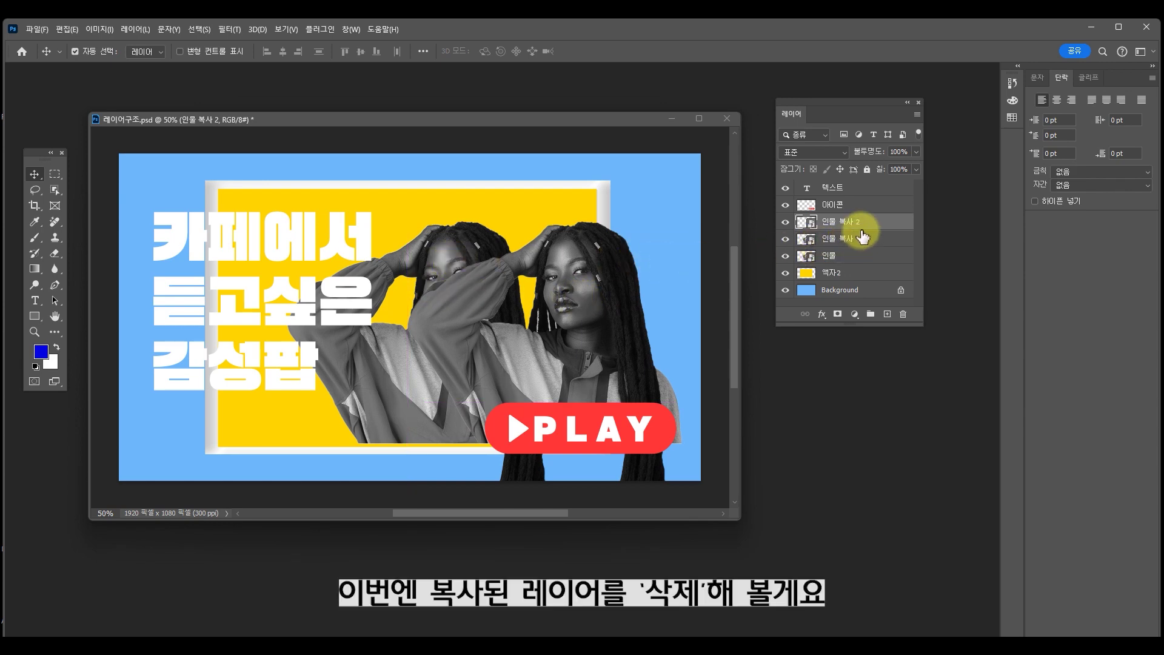
- Delete both copies of the 인물 layer
{"action": "left_click_drag", "start_coordinate": [865, 226], "coordinate": [903, 314]}
{"action": "left_click_drag", "start_coordinate": [868, 225], "coordinate": [902, 313]}
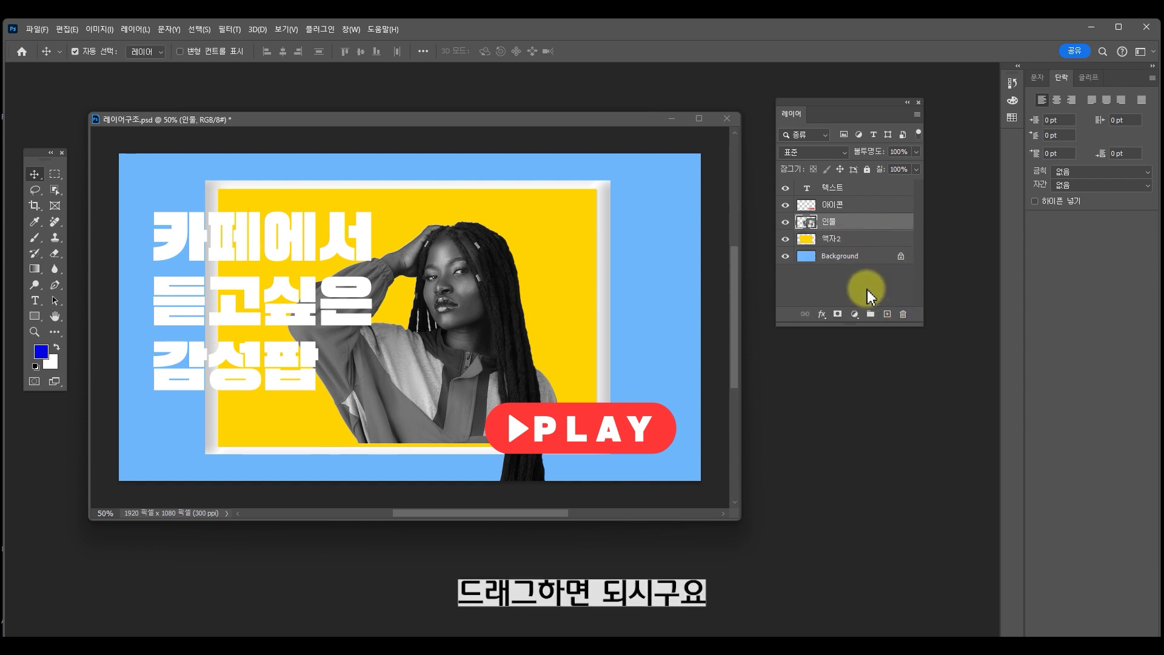
- Select the 텍스트 and 아이콘 layers together and merge them into a single layer
{"action": "left_click", "coordinate": [849, 188]}
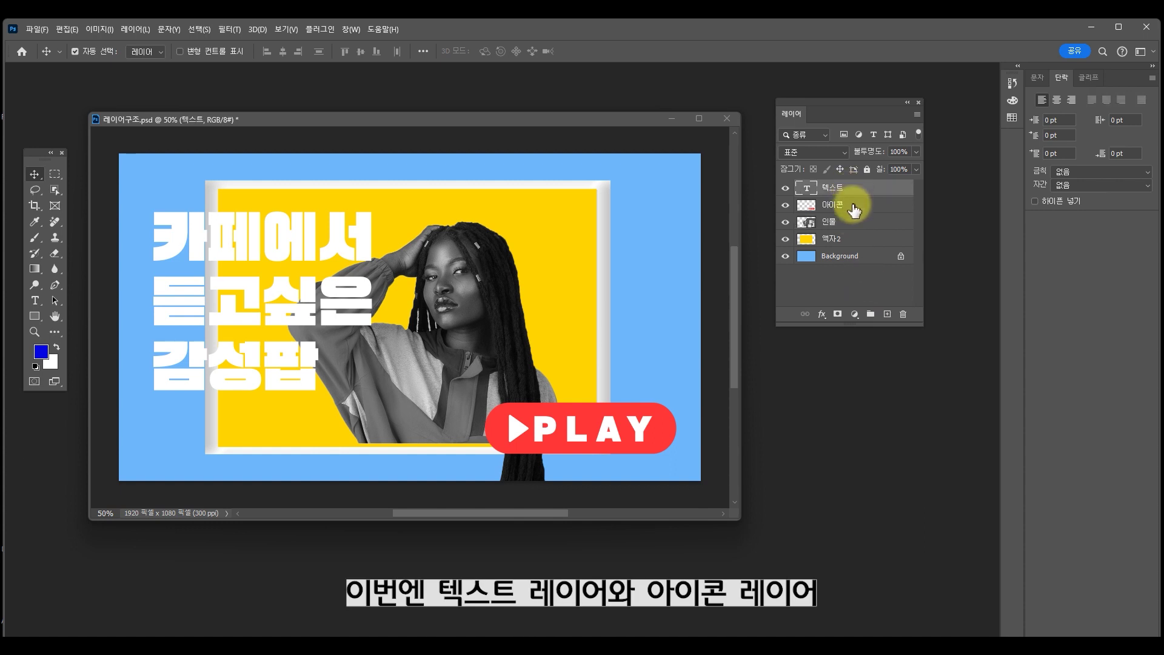
{"action": "left_click", "coordinate": [855, 210]}
{"action": "left_click", "coordinate": [874, 191]}
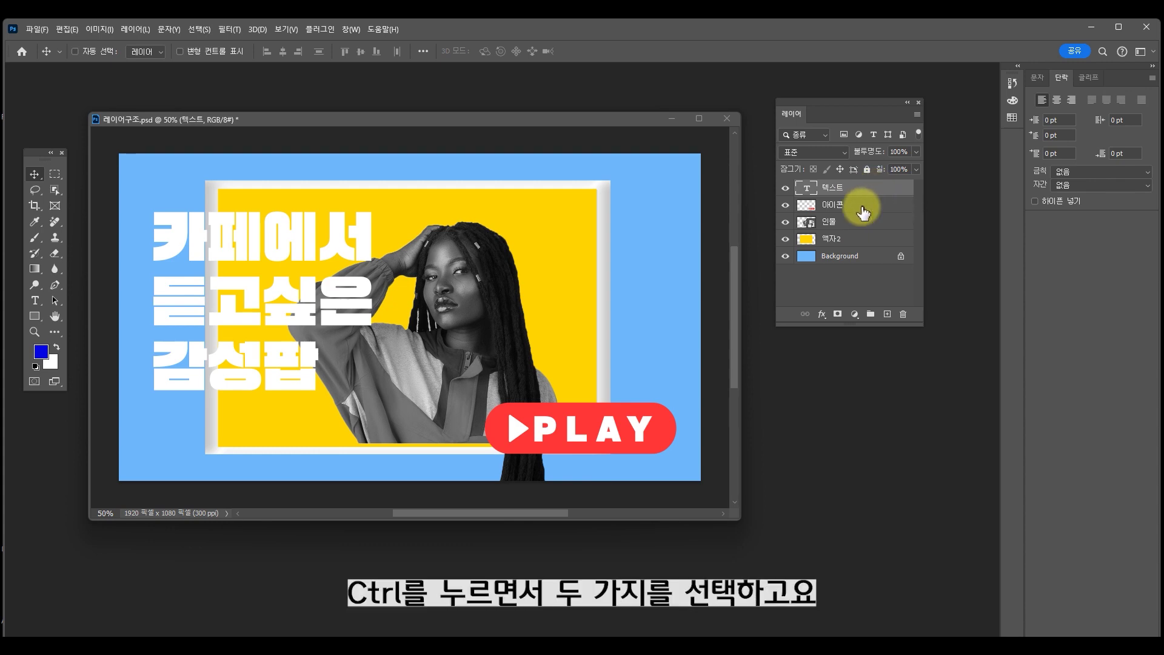
{"action": "left_click", "coordinate": [863, 206], "text": "ctrl"}
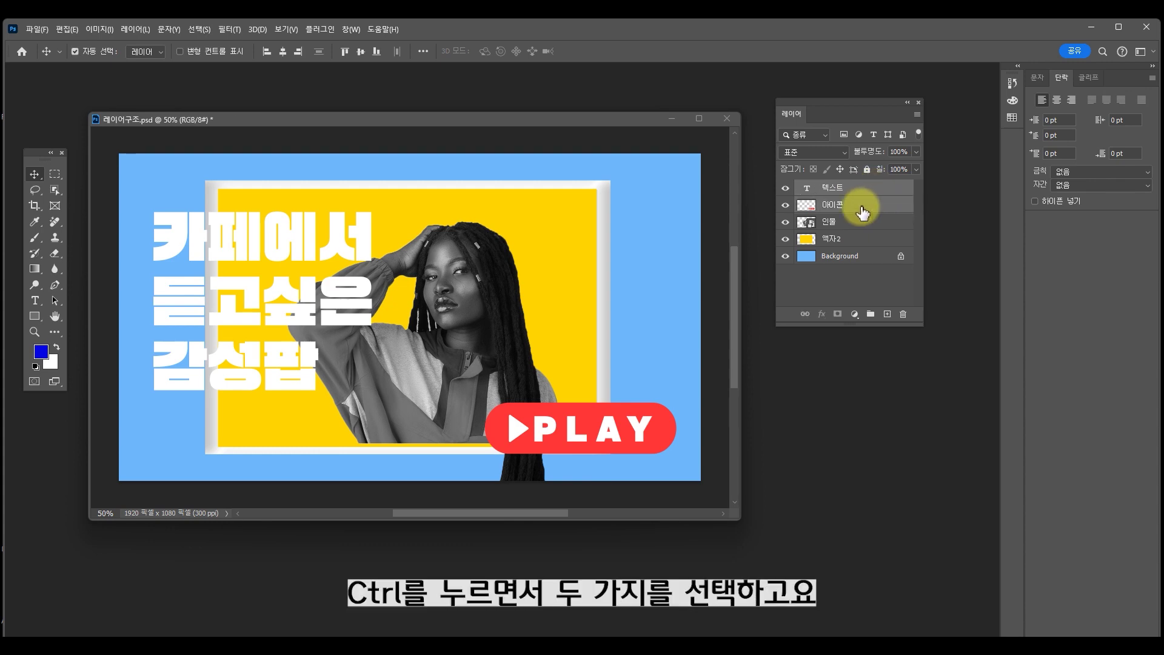
{"action": "left_click", "coordinate": [916, 114]}
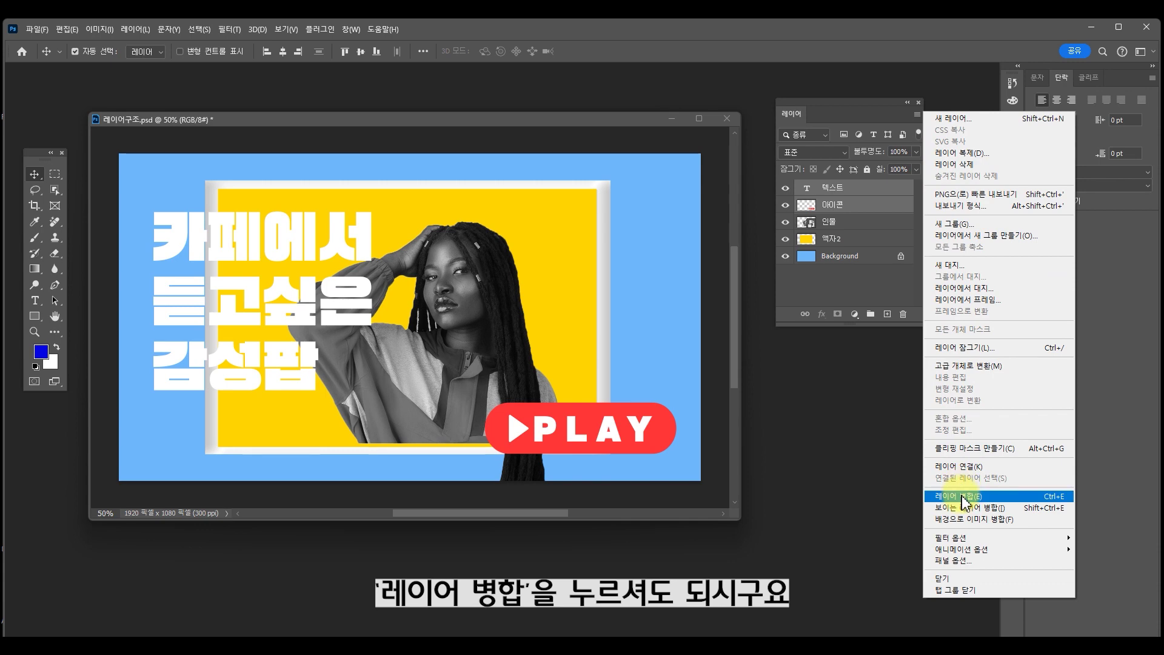
{"action": "left_click", "coordinate": [889, 282]}
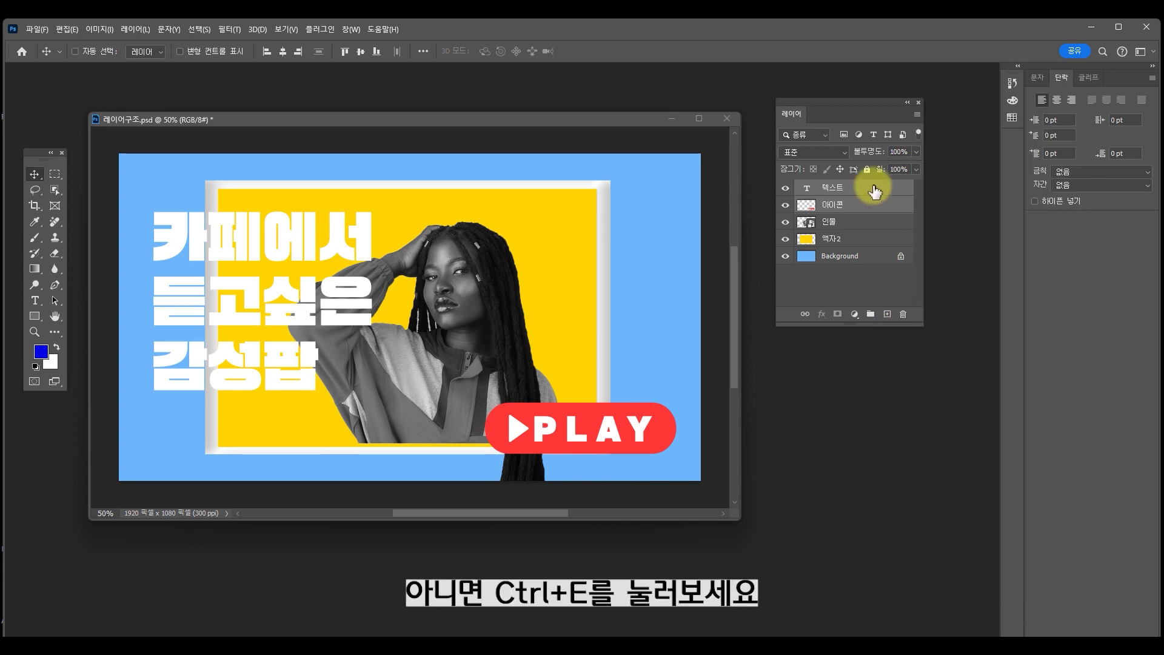
{"action": "key", "text": "ctrl+e"}
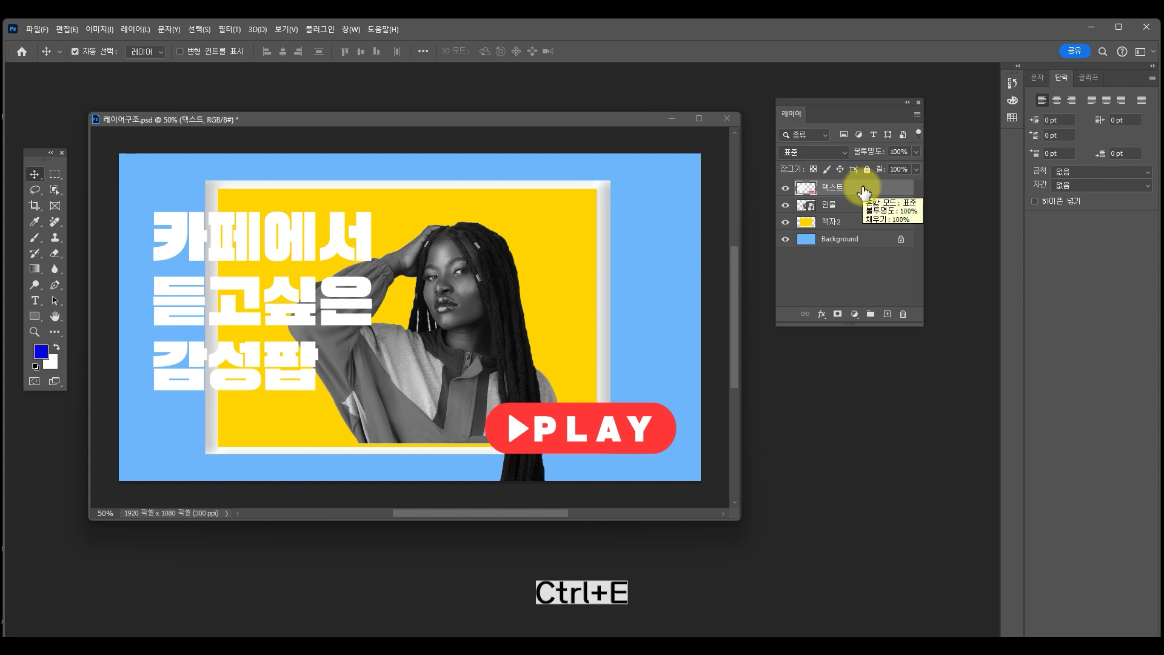
- Hide and show the merged 텍스트 layer several times, and undo and redo the last visibility change
{"action": "left_click", "coordinate": [785, 188]}
{"action": "left_click", "coordinate": [785, 188]}
{"action": "left_click", "coordinate": [785, 189]}
{"action": "left_click", "coordinate": [785, 189]}
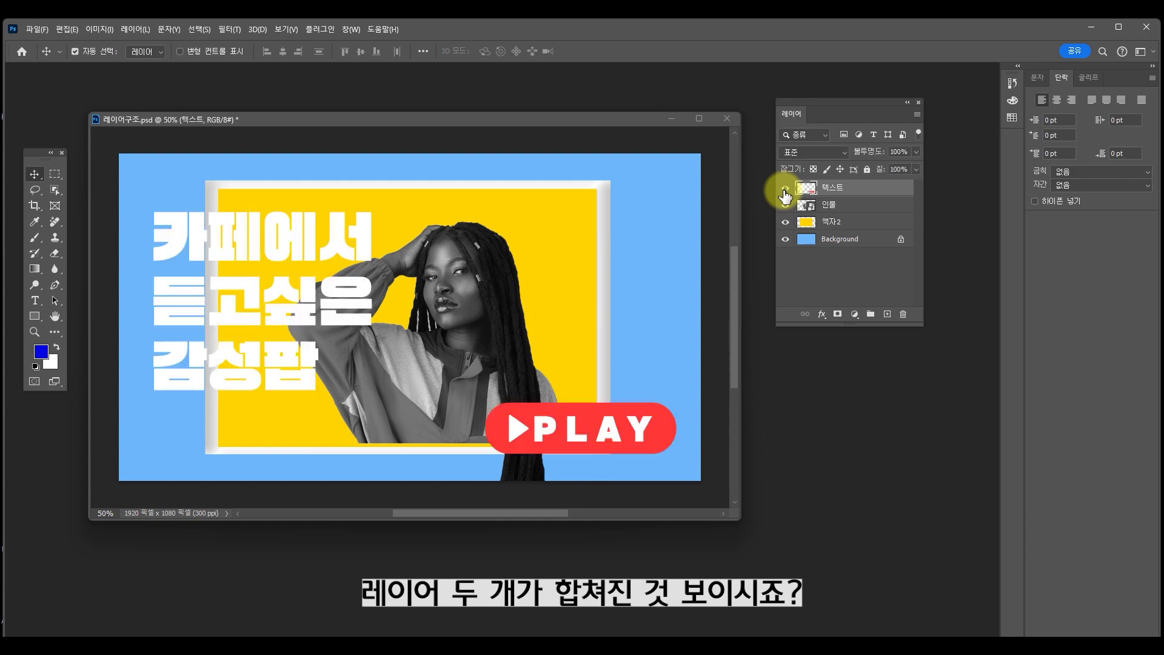
{"action": "left_click", "coordinate": [785, 188]}
{"action": "left_click", "coordinate": [785, 189]}
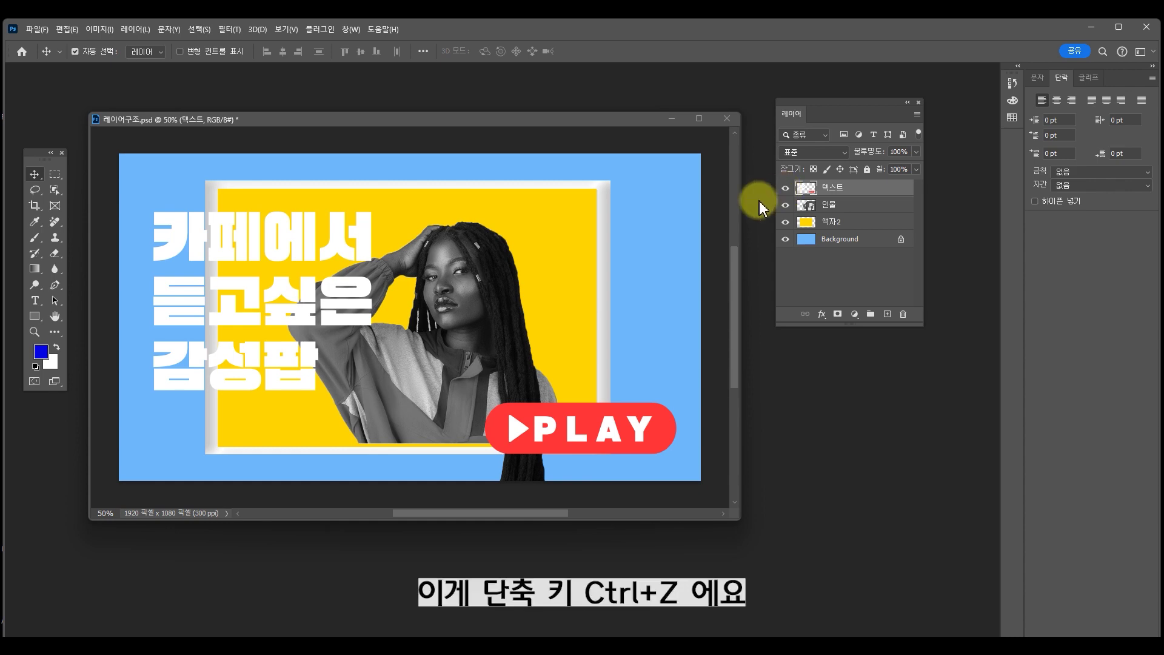
{"action": "key", "text": "ctrl+z"}
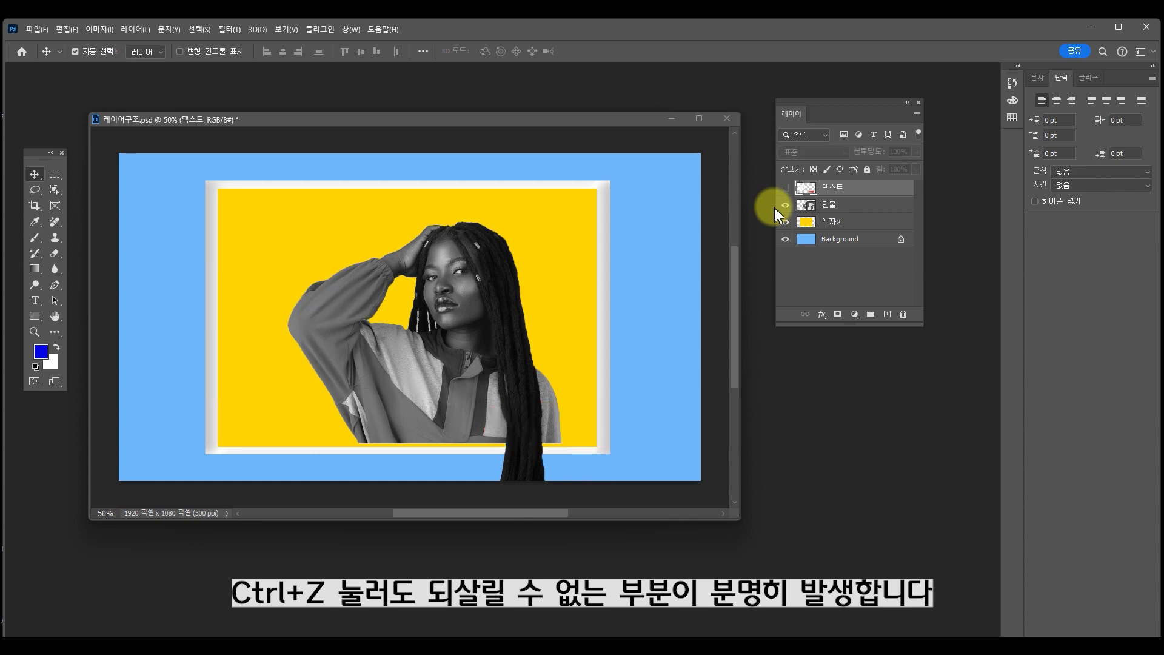
{"action": "key", "text": "ctrl+shift+z"}
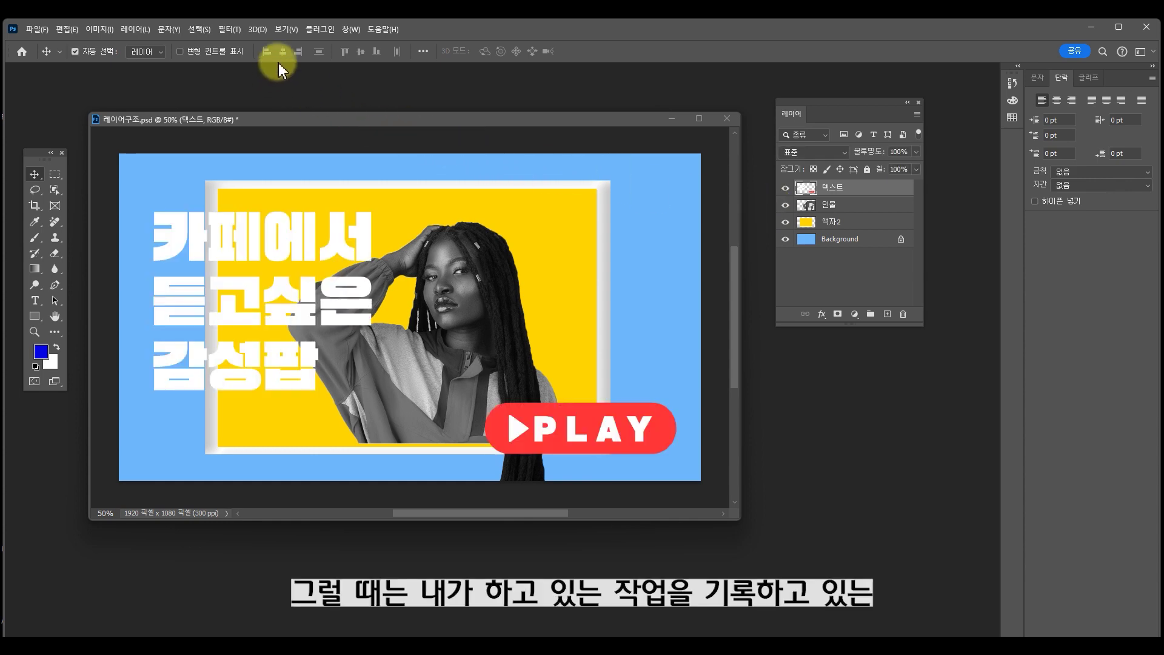
- Open the History (작업 내역) panel, lengthen it and dock it below the Layers panel
{"action": "left_click", "coordinate": [350, 29]}
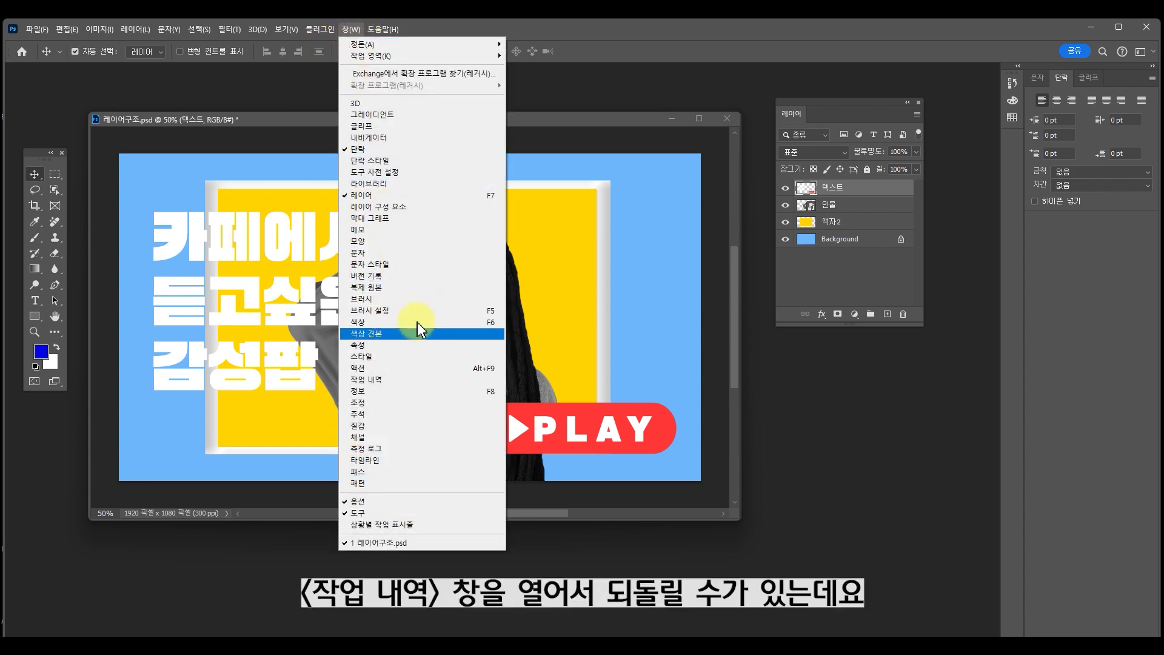
{"action": "left_click", "coordinate": [415, 382]}
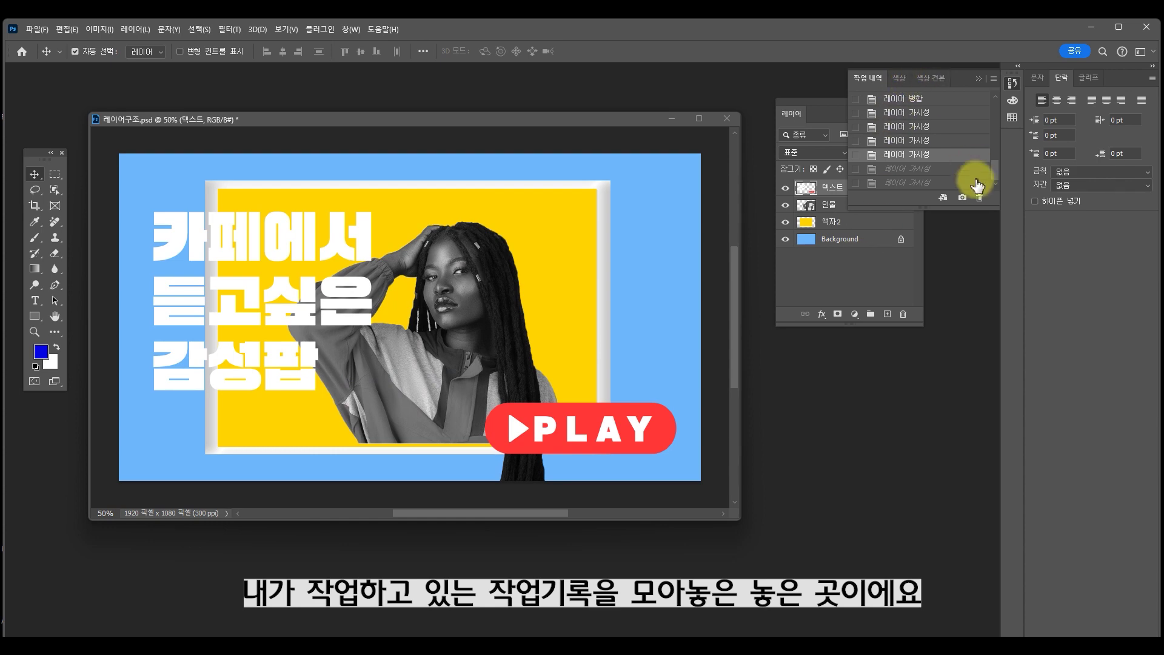
{"action": "left_click_drag", "start_coordinate": [990, 208], "coordinate": [973, 379]}
{"action": "left_click_drag", "start_coordinate": [966, 81], "coordinate": [890, 268]}
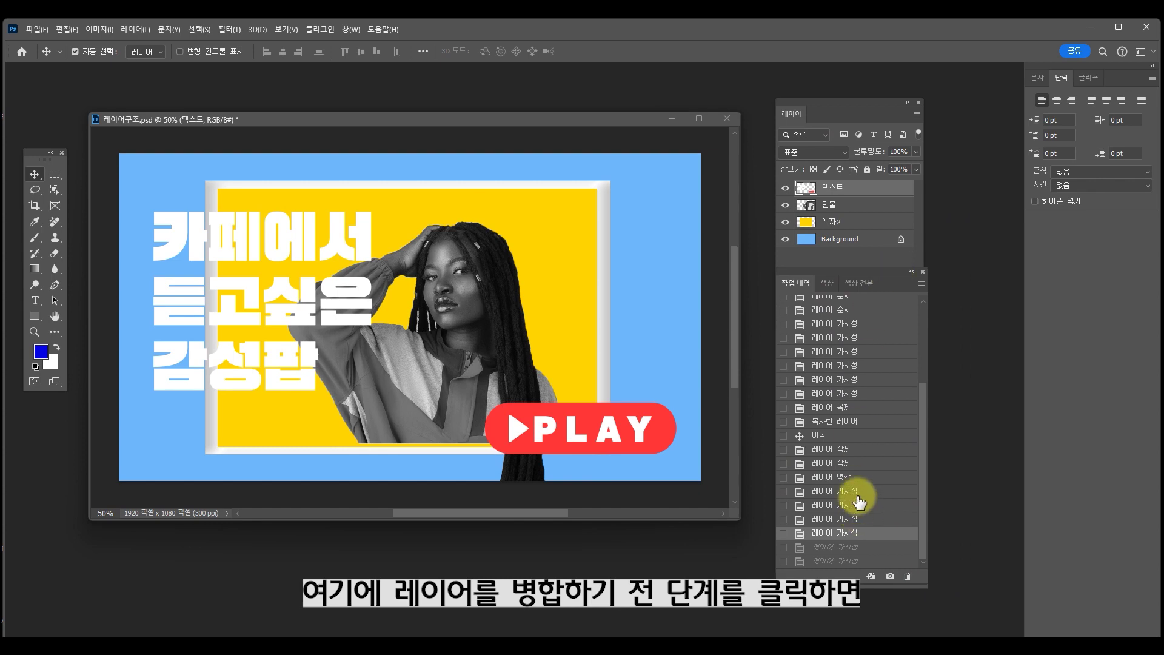
- Return the document to the history state just before the layer merge and give the Layers panel more height
{"action": "left_click", "coordinate": [865, 464]}
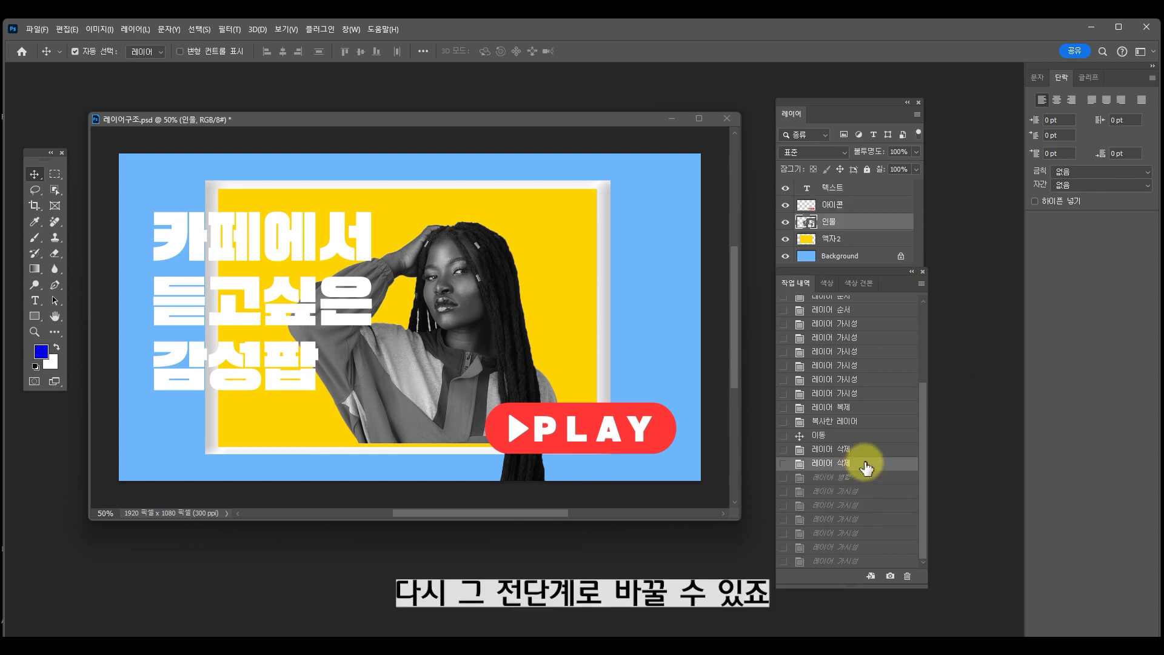
{"action": "left_click_drag", "start_coordinate": [874, 270], "coordinate": [865, 318]}
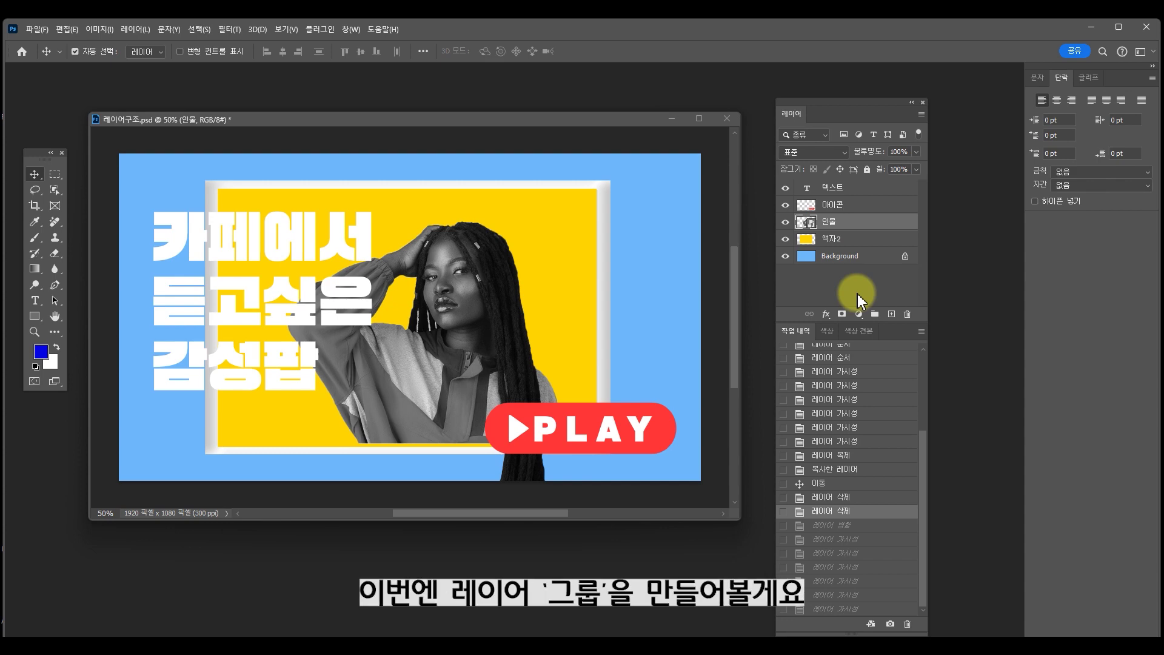
- Select the 텍스트 and 아이콘 layers together and group them, undoing the first grouping and making a new group from them
{"action": "left_click", "coordinate": [855, 187]}
{"action": "left_click", "coordinate": [857, 203]}
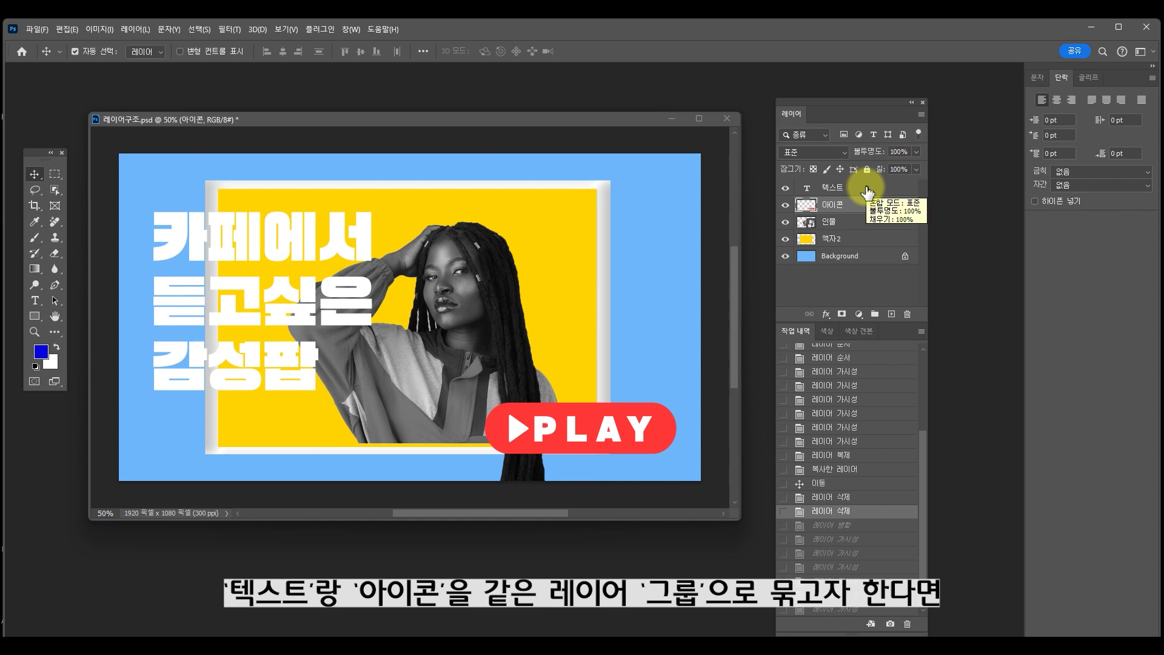
{"action": "left_click", "coordinate": [867, 192], "text": "ctrl"}
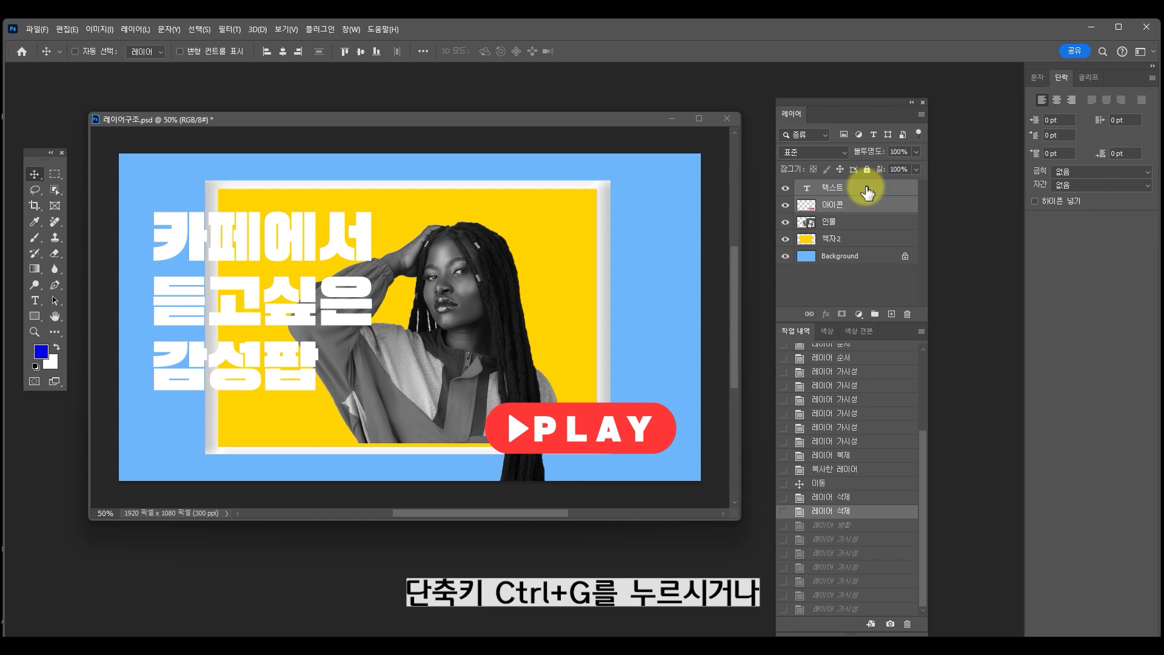
{"action": "key", "text": "ctrl+g"}
{"action": "key", "text": "ctrl+z"}
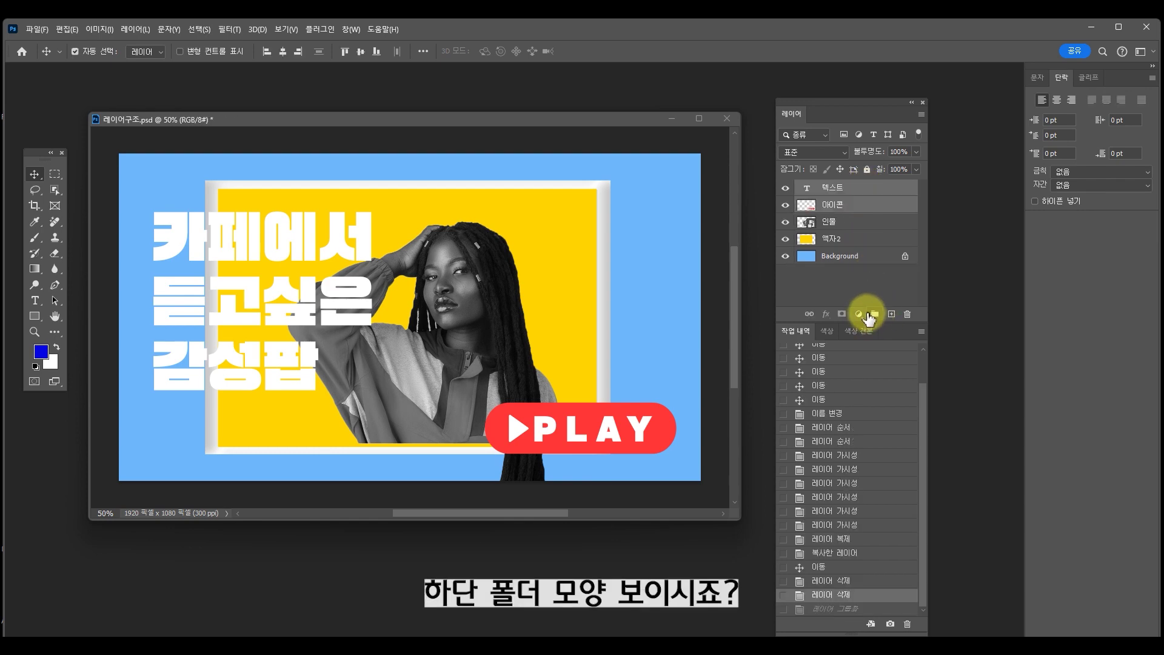
{"action": "left_click", "coordinate": [875, 315]}
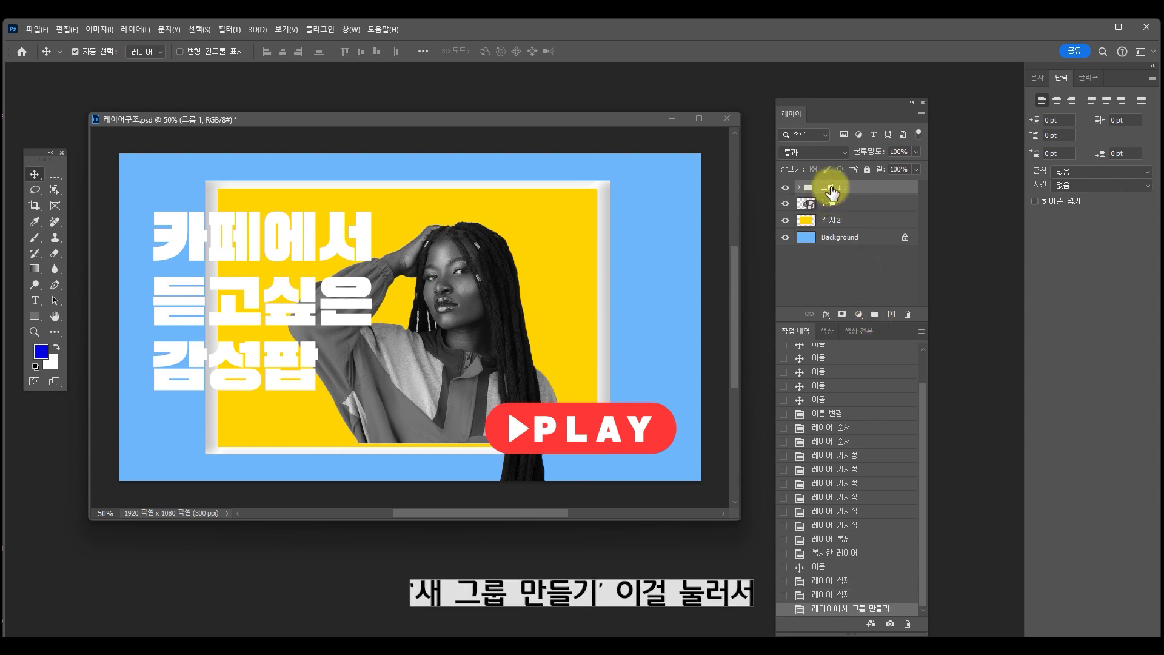
- Expand the group to inspect its 텍스트 and 아이콘 layers, collapse it, and toggle the whole group's visibility off and on
{"action": "left_click", "coordinate": [798, 186]}
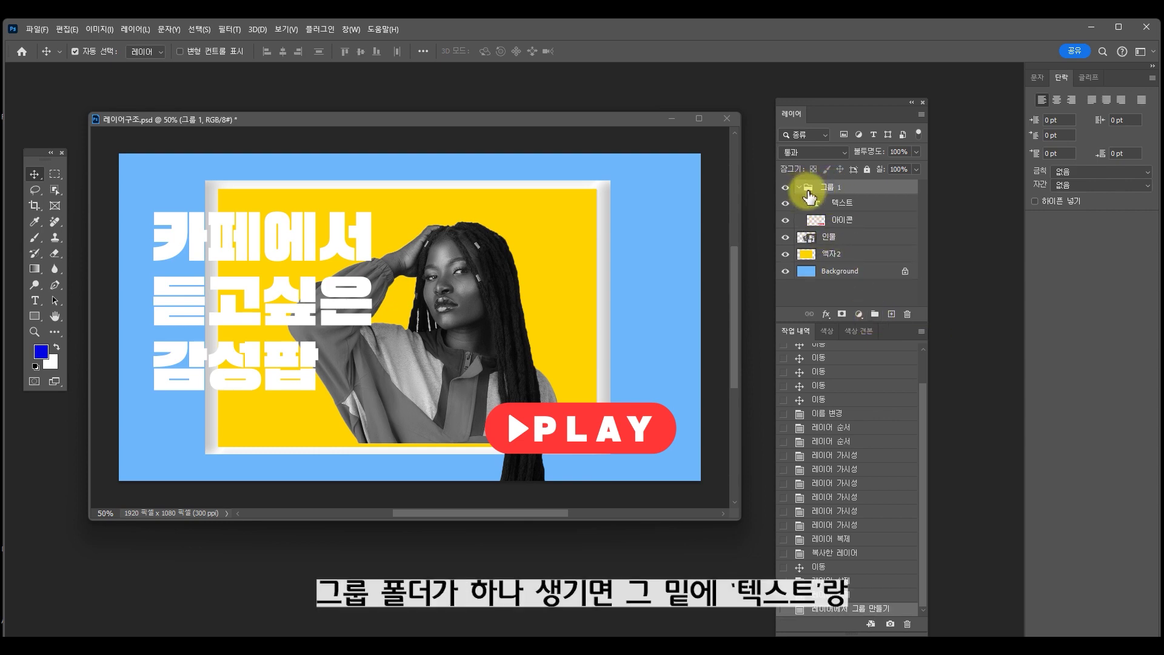
{"action": "left_click", "coordinate": [843, 204]}
{"action": "left_click", "coordinate": [847, 222]}
{"action": "left_click", "coordinate": [855, 207]}
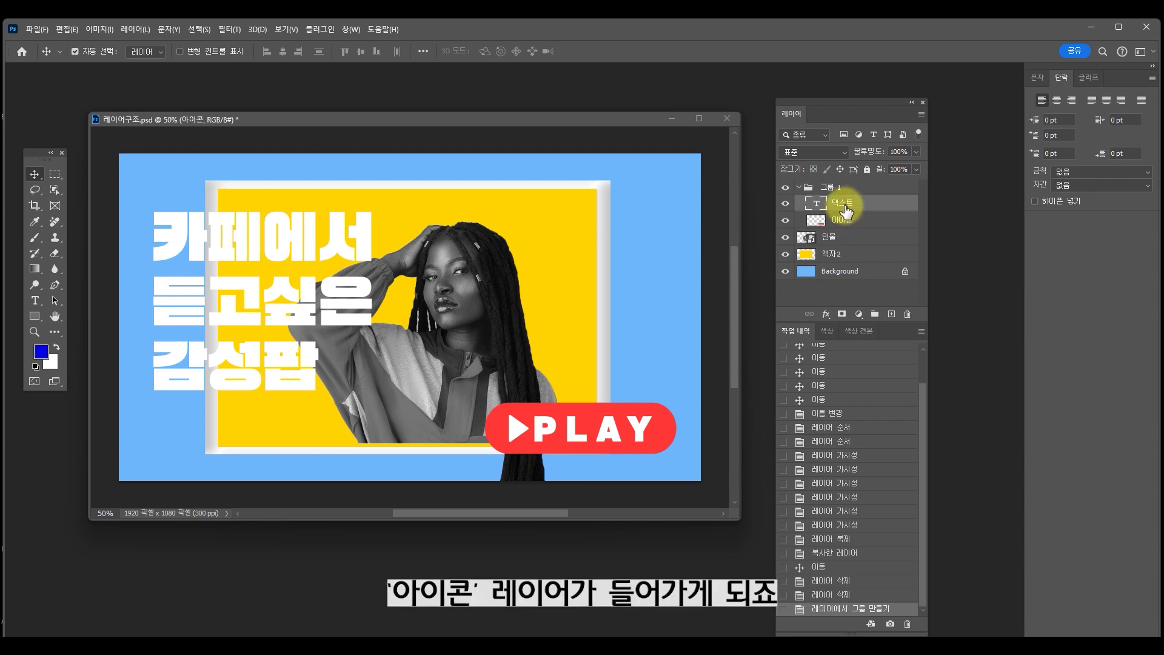
{"action": "left_click", "coordinate": [797, 188]}
{"action": "left_click", "coordinate": [797, 188]}
{"action": "left_click", "coordinate": [786, 187]}
{"action": "left_click", "coordinate": [785, 187]}
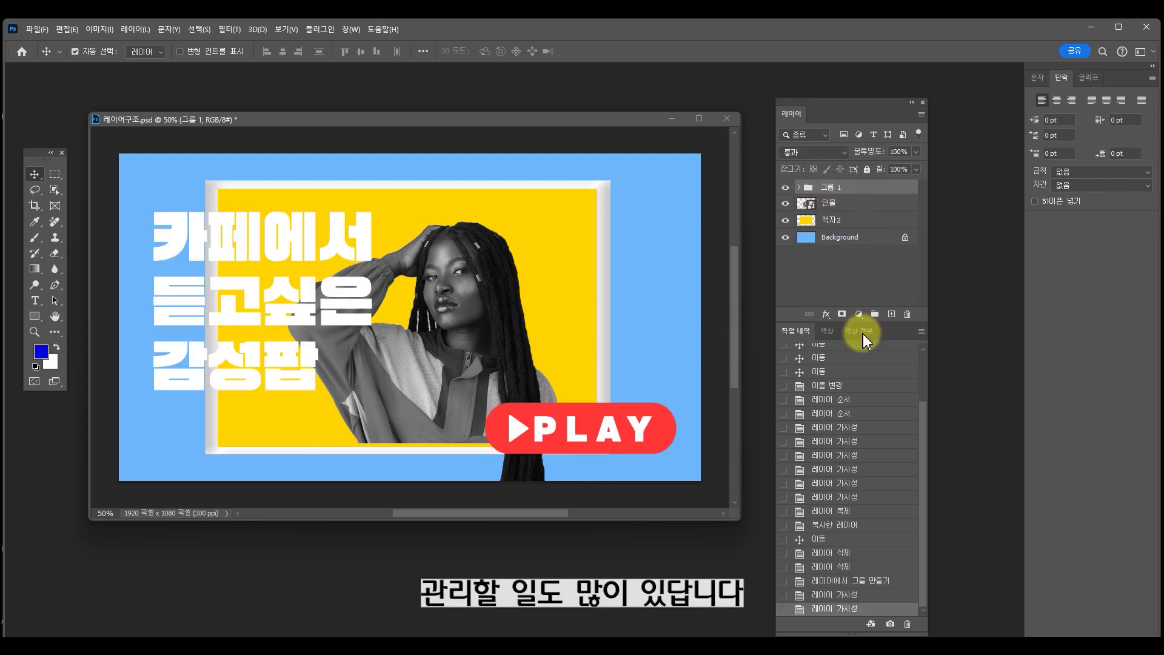
- Return to the history state just before the grouping and deselect all layers
{"action": "left_click", "coordinate": [867, 568]}
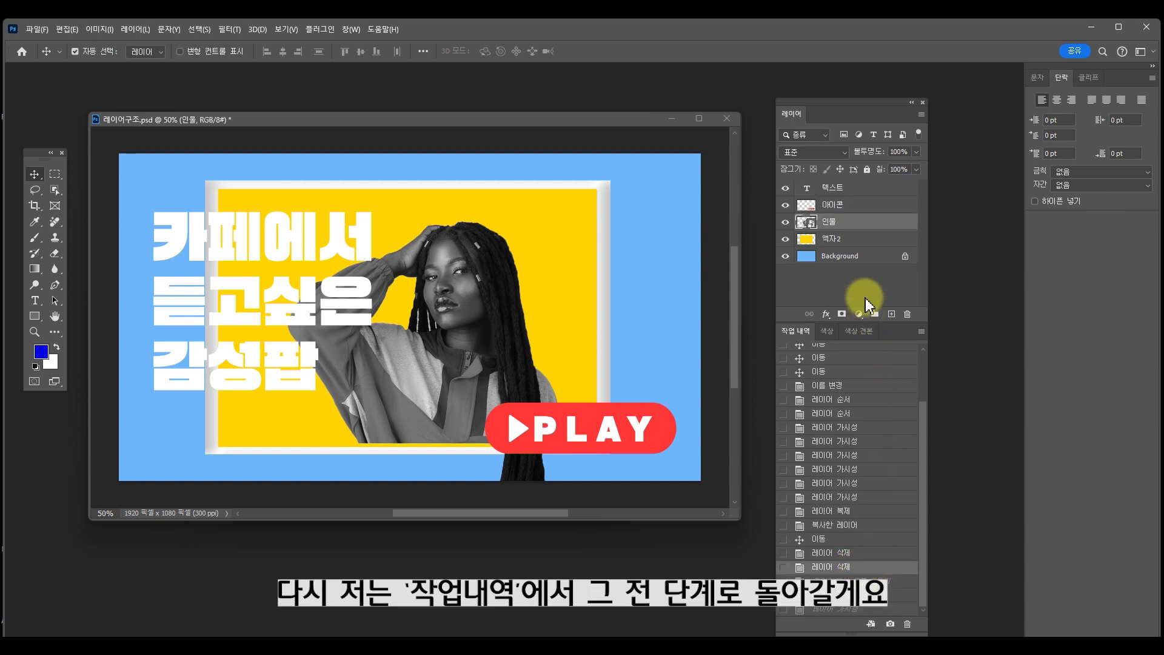
{"action": "left_click", "coordinate": [868, 302]}
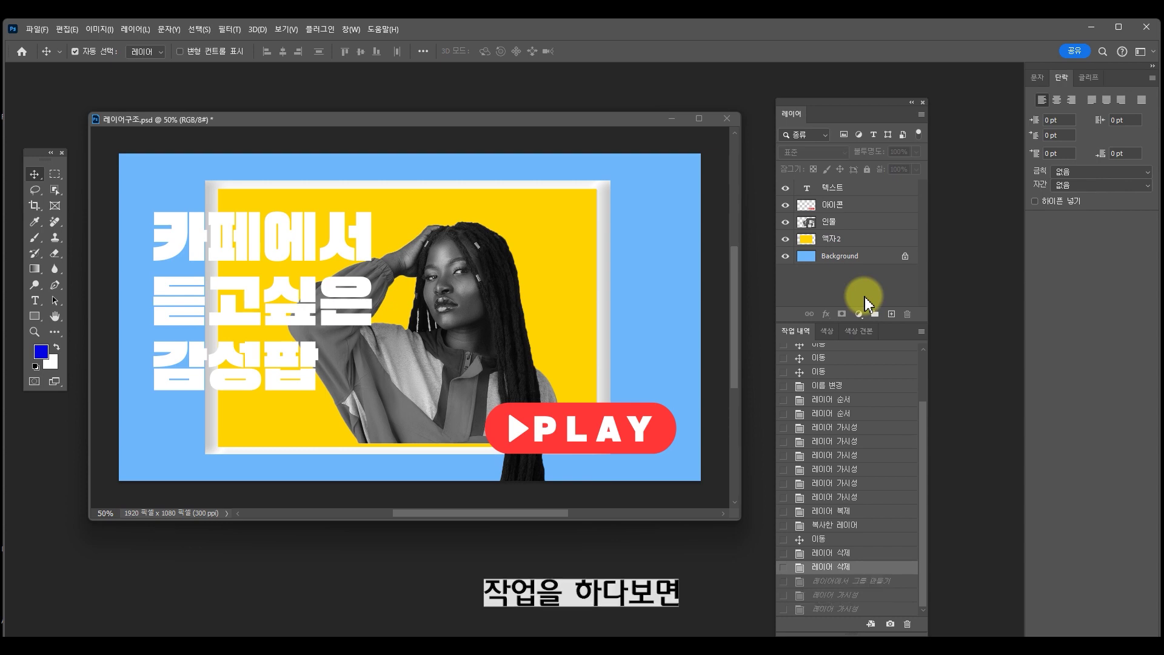
- Fully lock the 인물 layer and try to move the woman's figure to the right on the canvas
{"action": "left_click", "coordinate": [843, 224]}
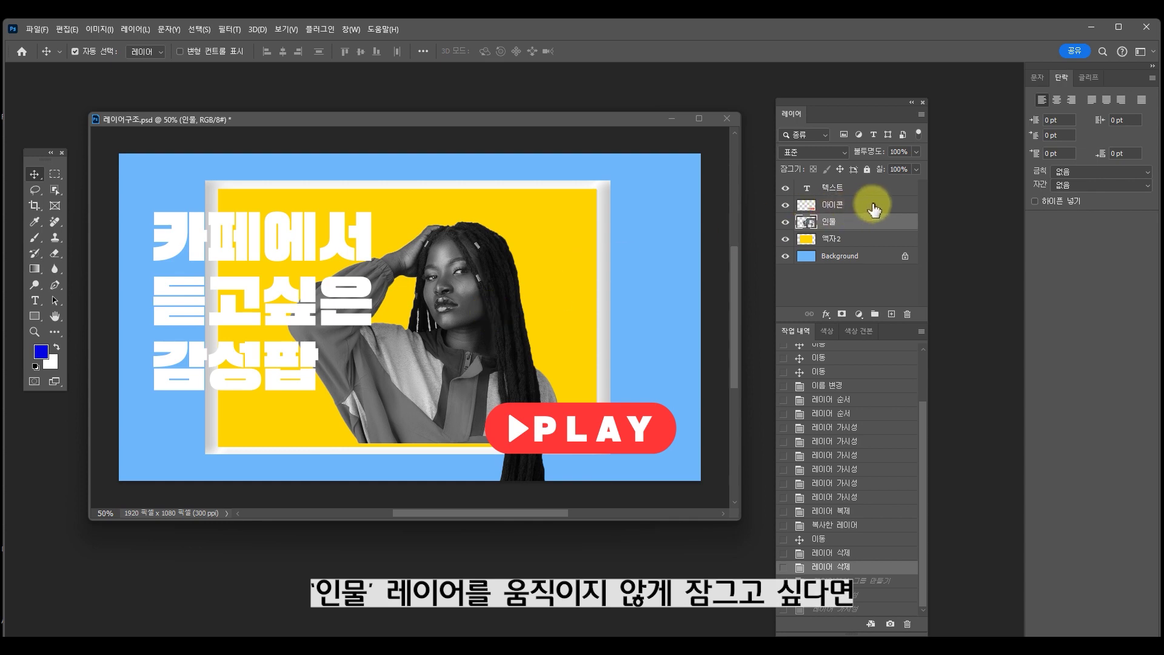
{"action": "left_click", "coordinate": [867, 170]}
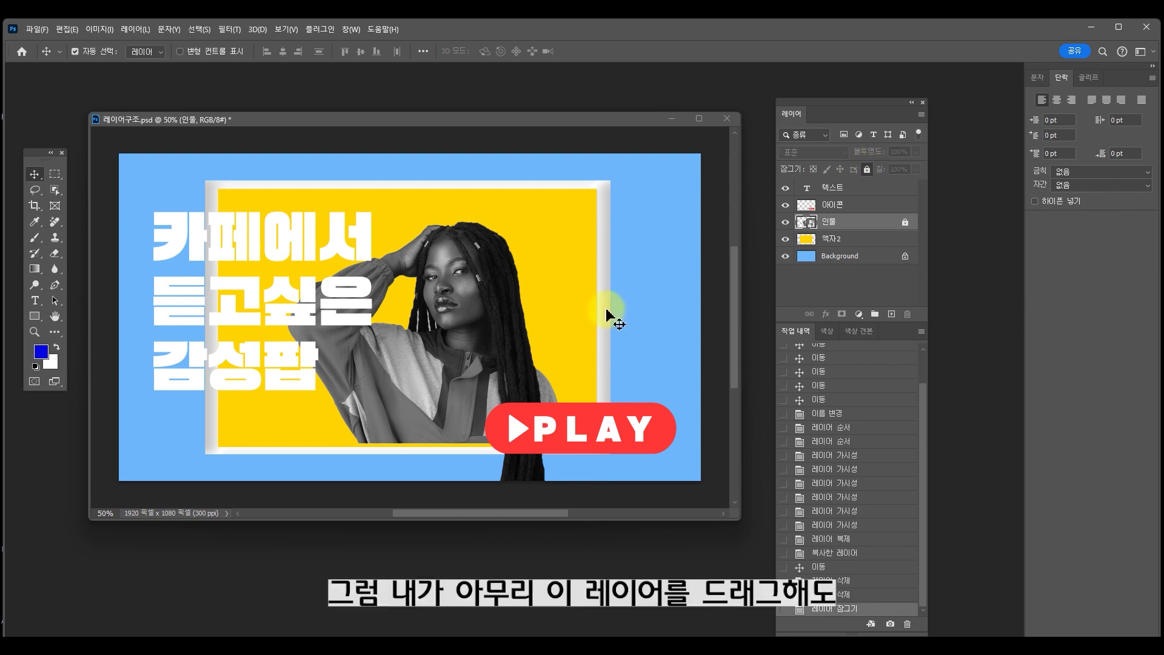
{"action": "left_click_drag", "start_coordinate": [462, 356], "coordinate": [570, 330]}
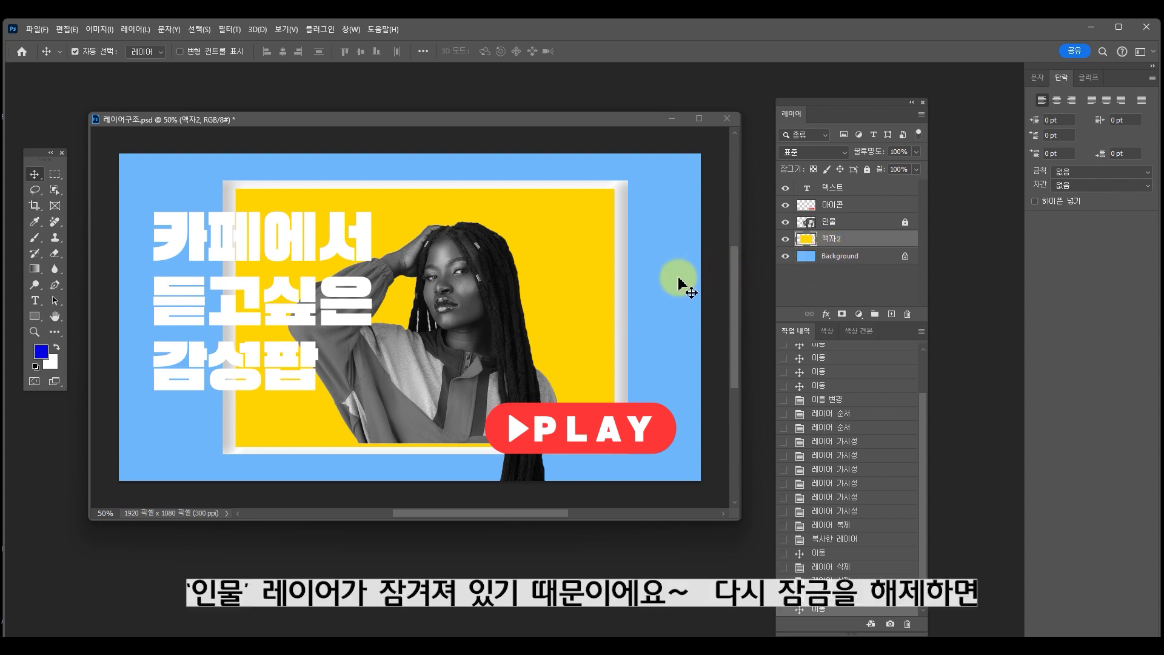
- Unlock the 인물 layer and move the woman's figure slightly on the canvas
{"action": "left_click", "coordinate": [840, 221]}
{"action": "left_click", "coordinate": [867, 170]}
{"action": "mouse_move", "coordinate": [467, 286]}
{"action": "left_mouse_down"}
{"action": "mouse_move", "coordinate": [462, 317]}
{"action": "mouse_move", "coordinate": [442, 326]}
{"action": "mouse_move", "coordinate": [453, 329]}
{"action": "mouse_move", "coordinate": [461, 306]}
{"action": "left_mouse_up"}
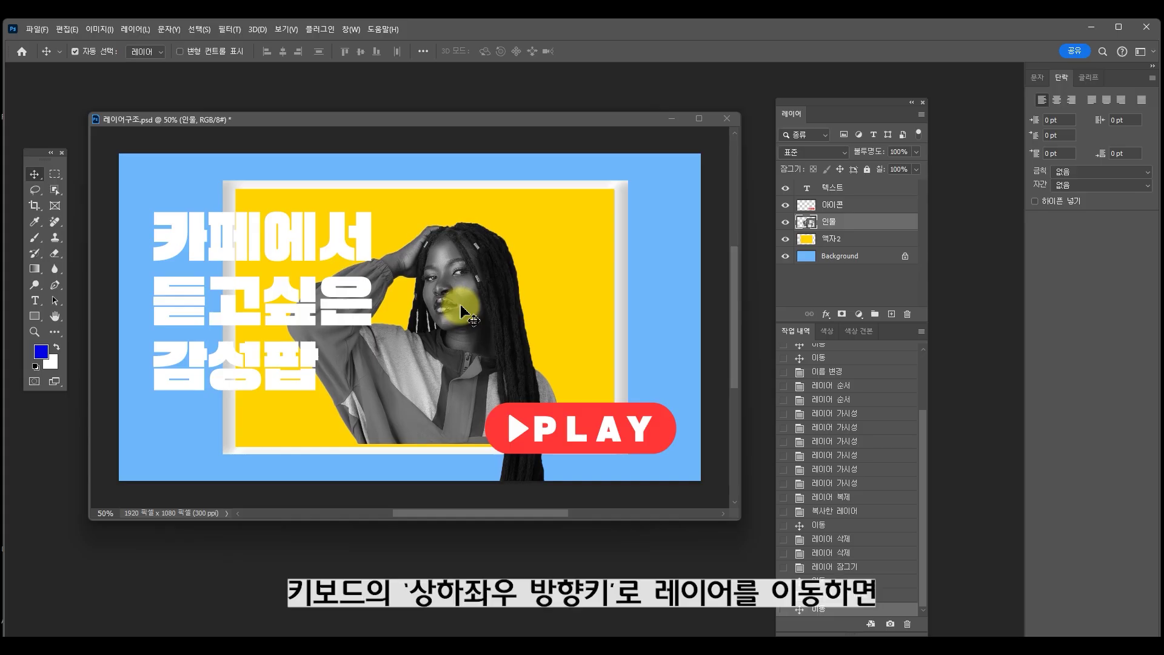
- Nudge the 인물 layer in small increments a little down and to the left
{"action": "key", "text": "Down"}
{"action": "key", "text": "Down"}
{"action": "key", "text": "Down"}
{"action": "key", "text": "Down"}
{"action": "key", "text": "Left"}
{"action": "key", "text": "Left"}
{"action": "key", "text": "Left"}
{"action": "key", "text": "Left"}
{"action": "key", "text": "Left"}
{"action": "key", "text": "Left"}
{"action": "key", "text": "Left"}
{"action": "key", "text": "Left"}
{"action": "key", "text": "Left"}
{"action": "key", "text": "Left"}
{"action": "key", "text": "Left"}
{"action": "key", "text": "Left"}
{"action": "key", "text": "Left"}
{"action": "key", "text": "Left"}
{"action": "key", "text": "Left"}
{"action": "key", "text": "Left"}
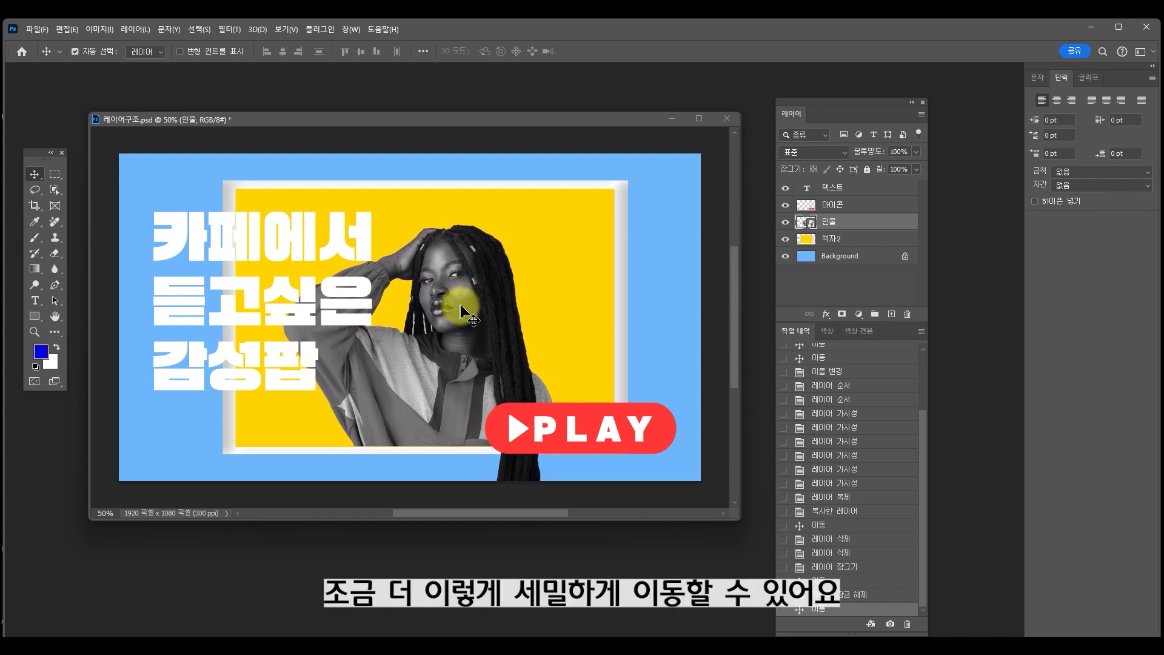
- Nudge the 액자2 frame layer to the left in small increments and reselect the 인물 layer
{"action": "left_click", "coordinate": [828, 239]}
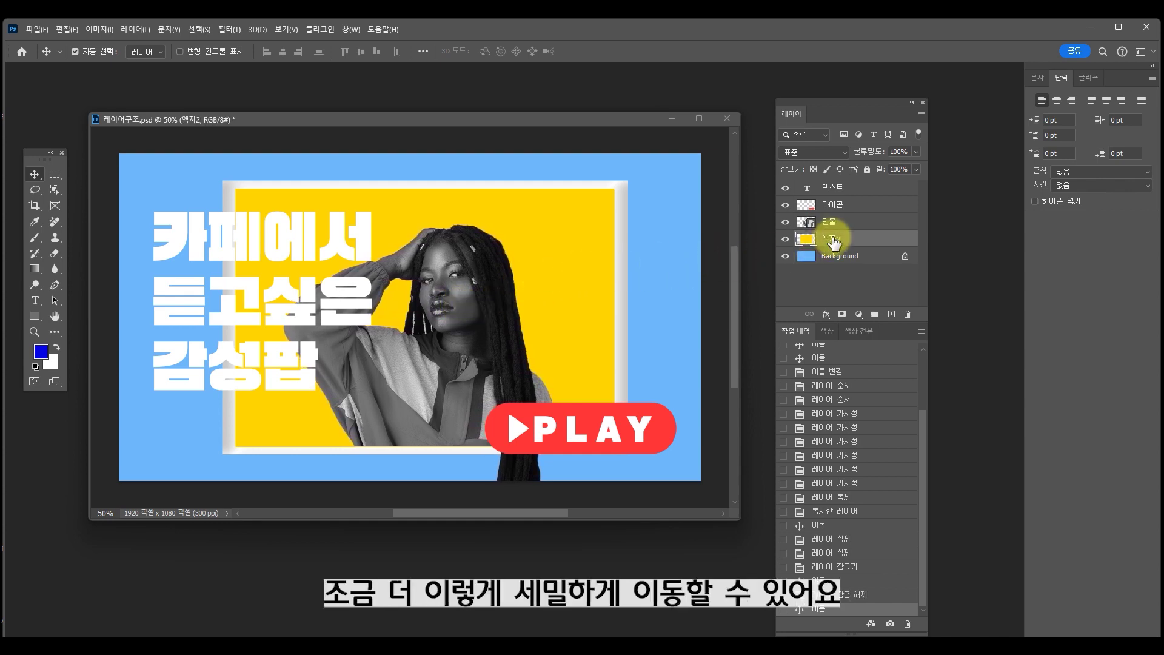
{"action": "key", "text": "Left"}
{"action": "key", "text": "Left"}
{"action": "key", "text": "Left"}
{"action": "key", "text": "Left"}
{"action": "key", "text": "Left"}
{"action": "key", "text": "Left"}
{"action": "key", "text": "Left"}
{"action": "key", "text": "Left"}
{"action": "left_click", "coordinate": [830, 222]}
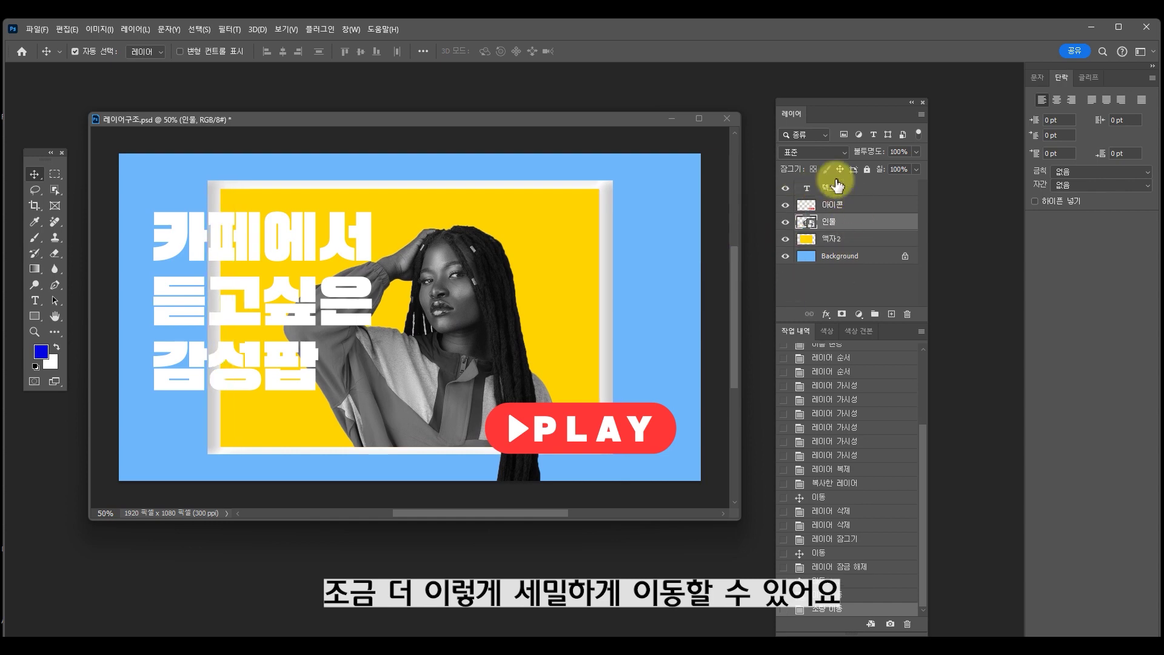